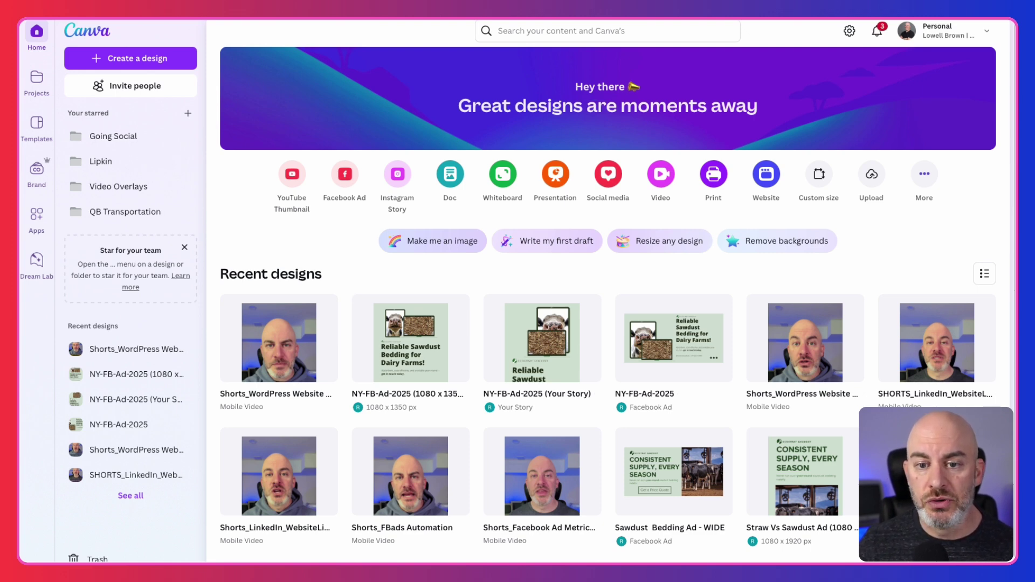
# Open the Create a design dialog on the Videos category from the Canva home page.
pyautogui.click(660, 180)
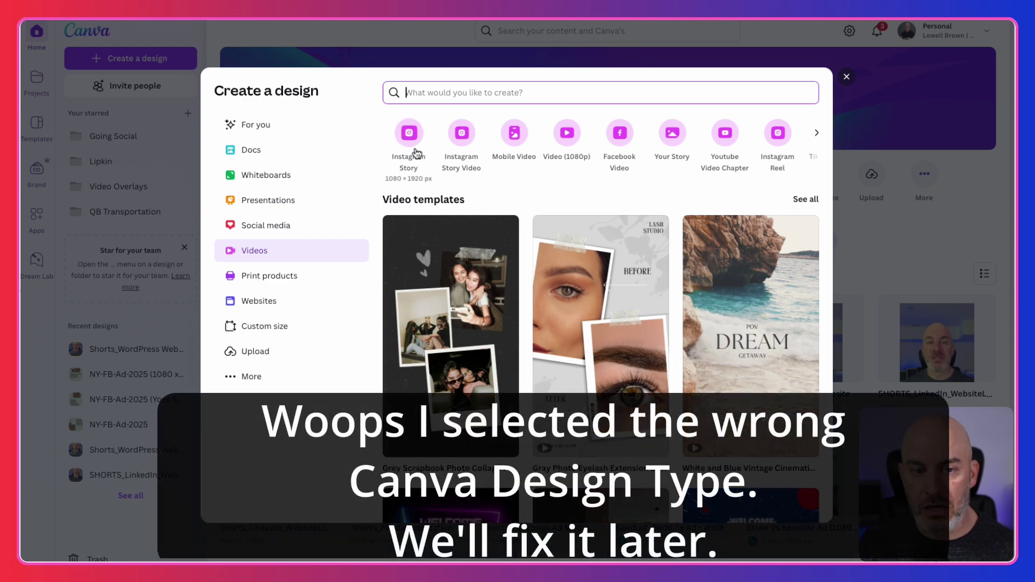
# Choose the Instagram Story format to start a blank vertical story design.
pyautogui.click(415, 152)
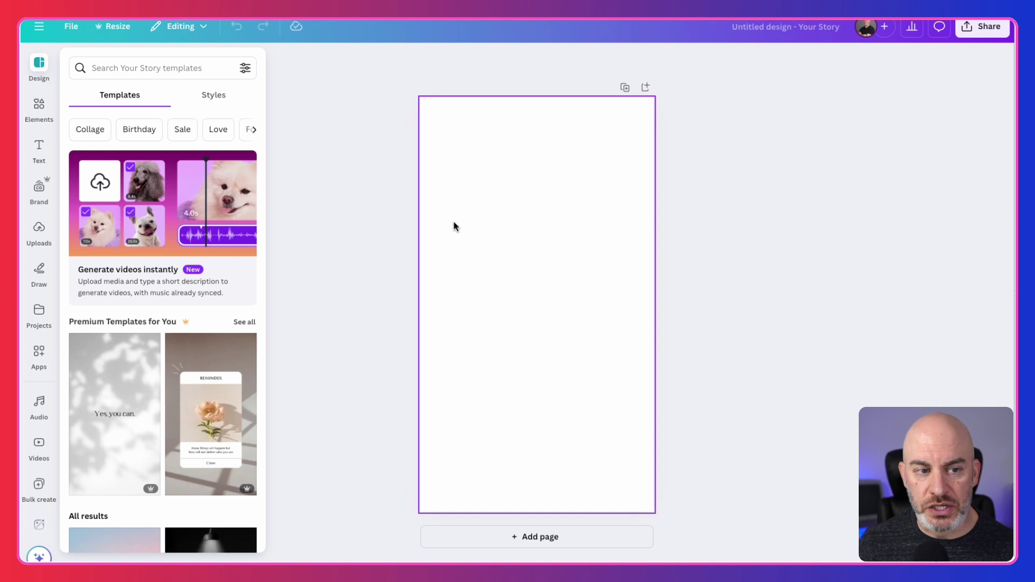
# Add the 43.1s talking-head clip from Uploads > Videos and set it as the page background.
pyautogui.click(43, 239)
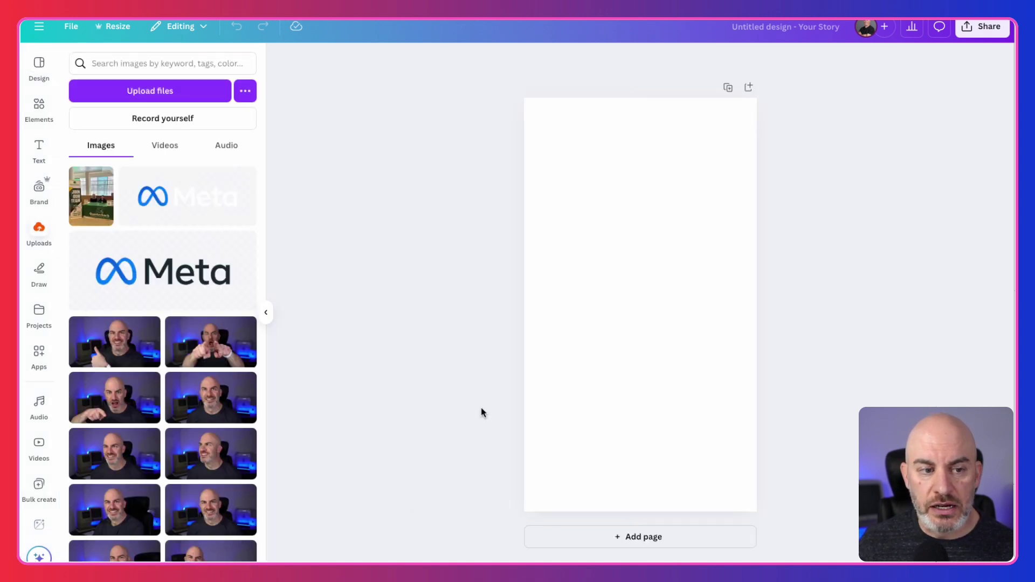
pyautogui.click(165, 152)
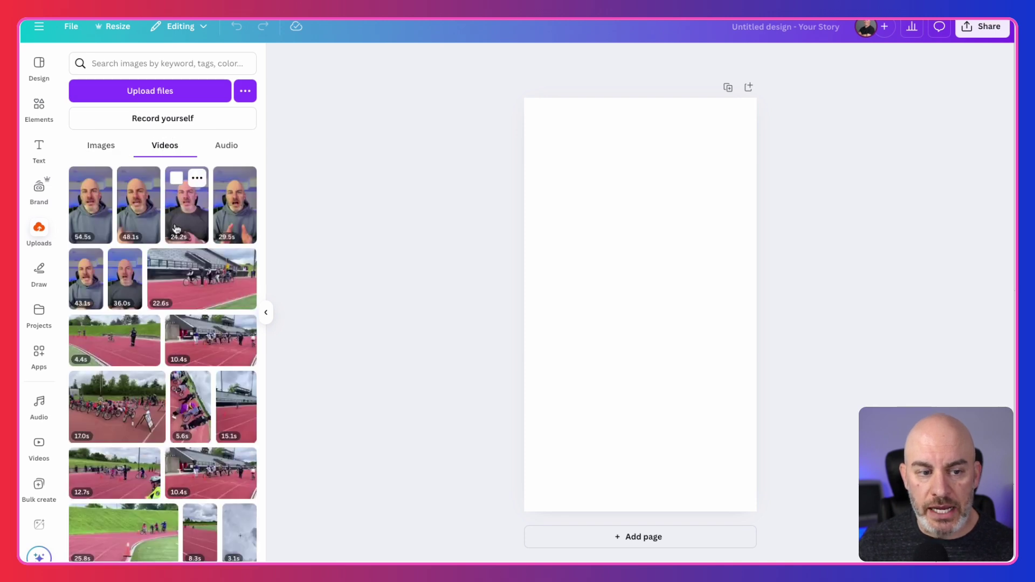
pyautogui.click(84, 286)
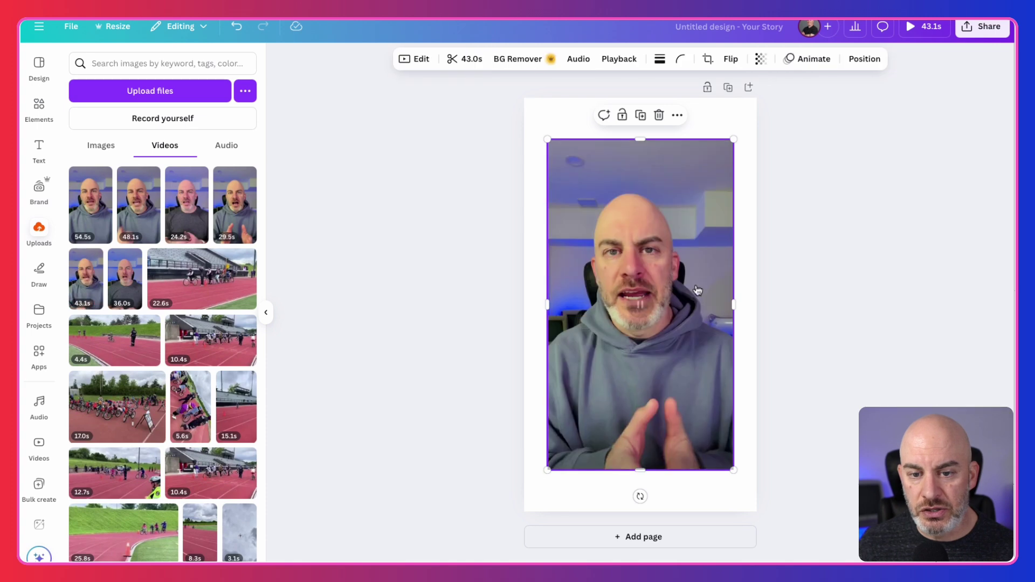
pyautogui.click(641, 308)
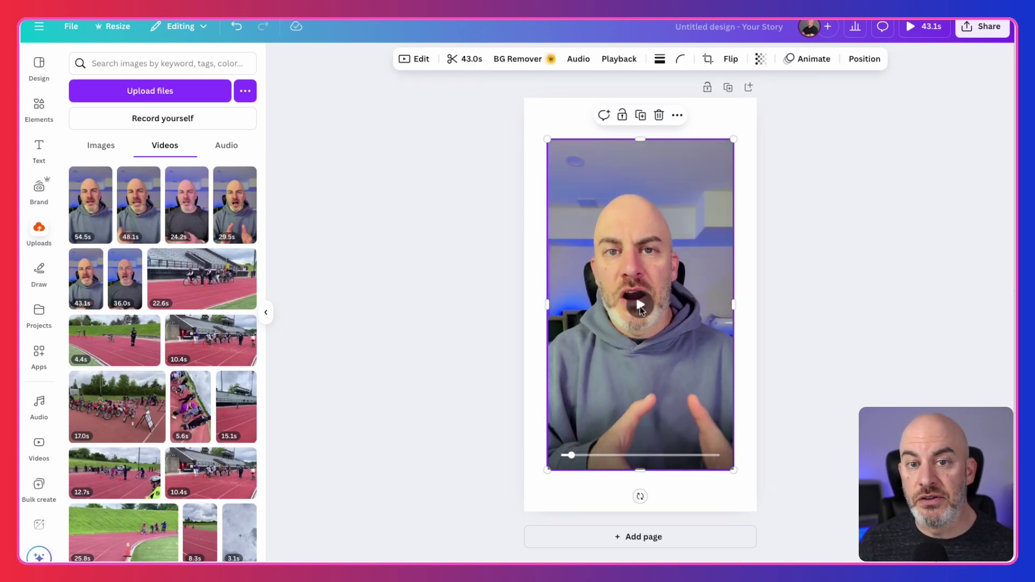
pyautogui.rightClick(698, 176)
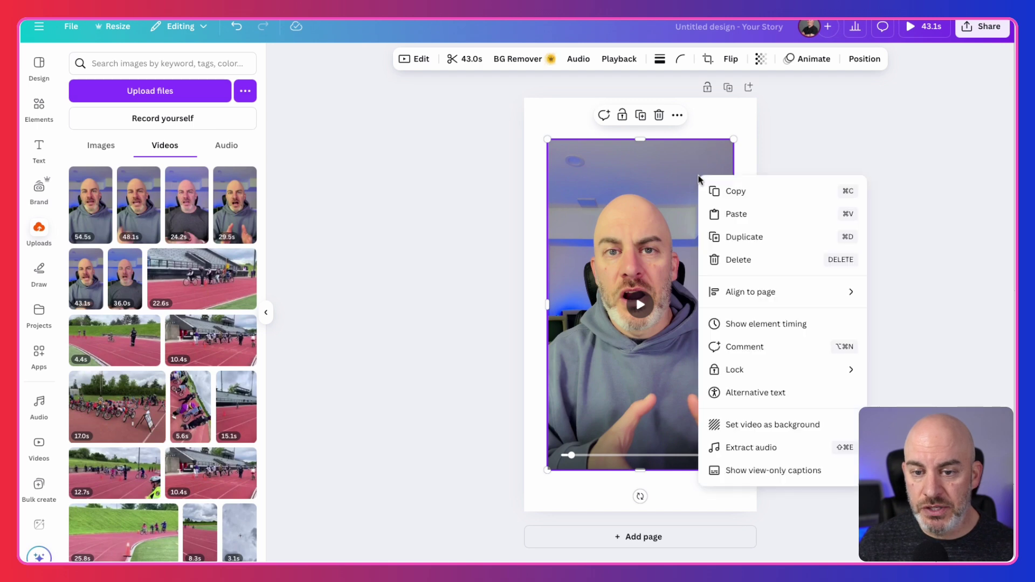
pyautogui.click(748, 426)
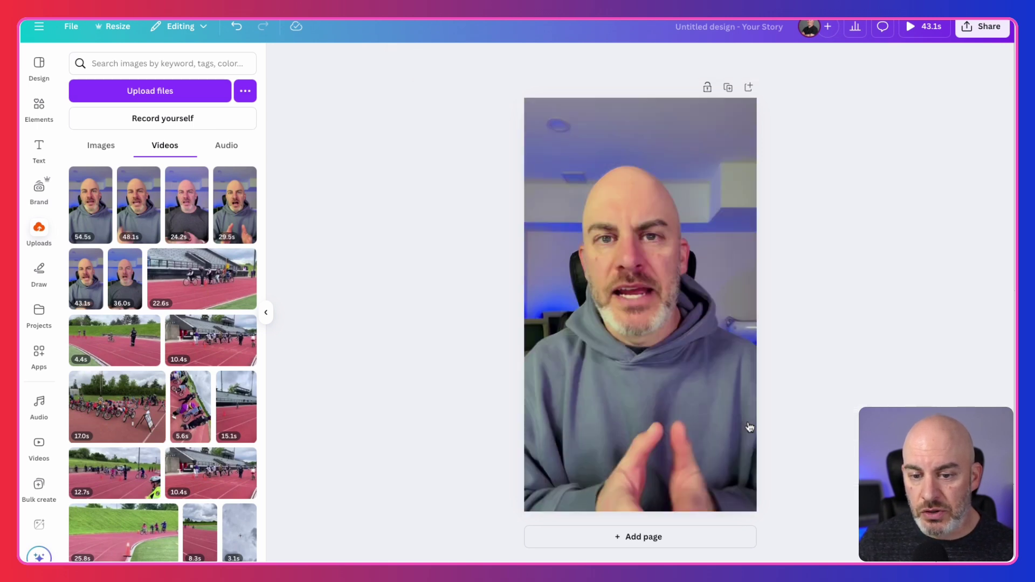
pyautogui.click(629, 358)
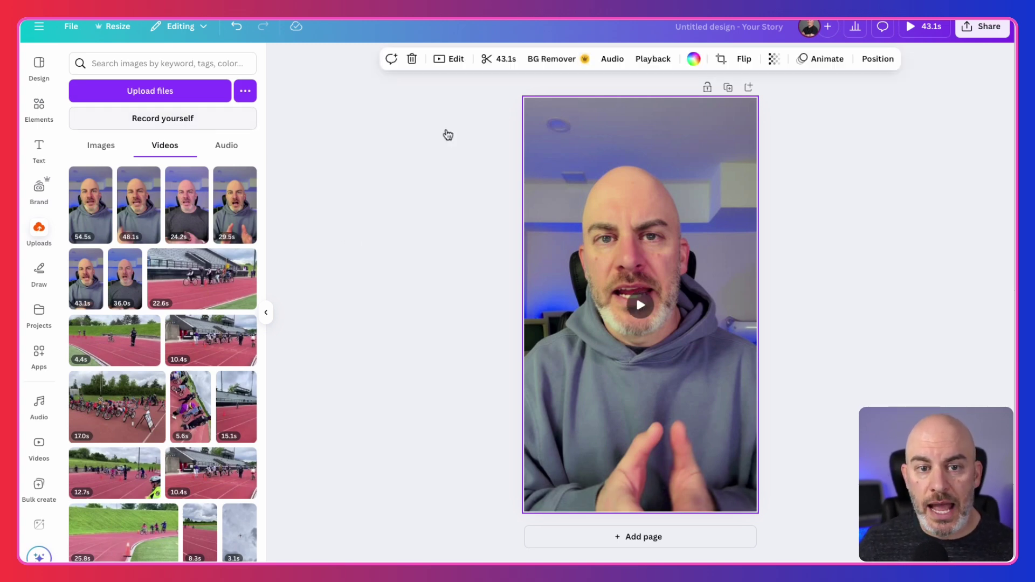
pyautogui.click(446, 60)
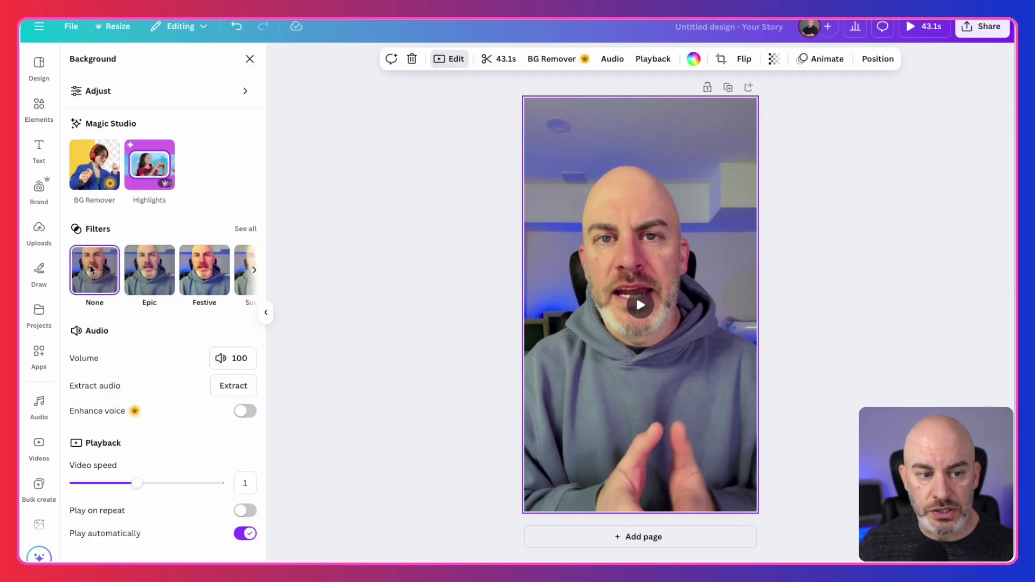
pyautogui.click(157, 286)
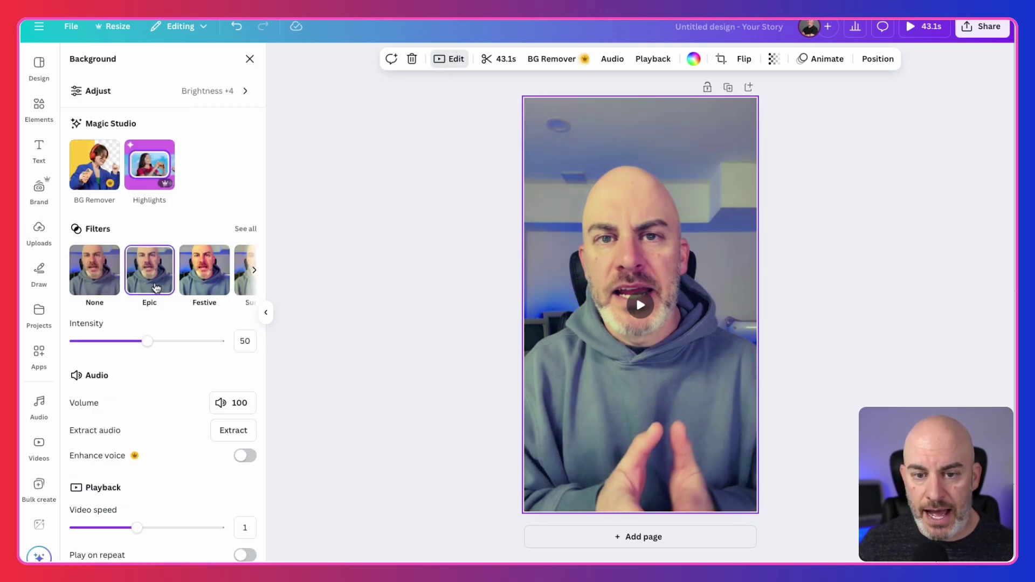
pyautogui.click(186, 286)
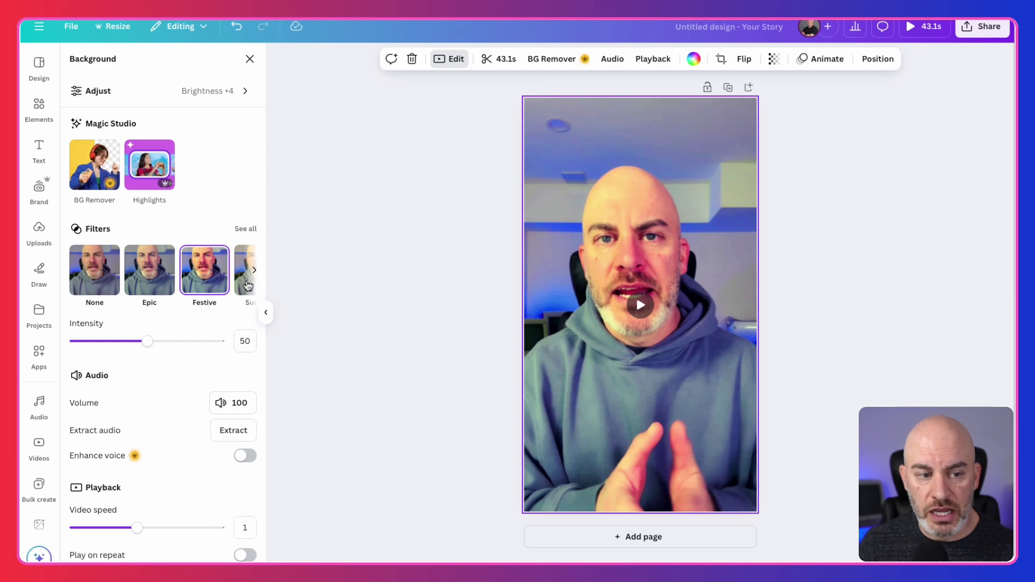
pyautogui.moveTo(147, 341); pyautogui.dragTo(125, 341)
pyautogui.scroll(-1, 142, 455)
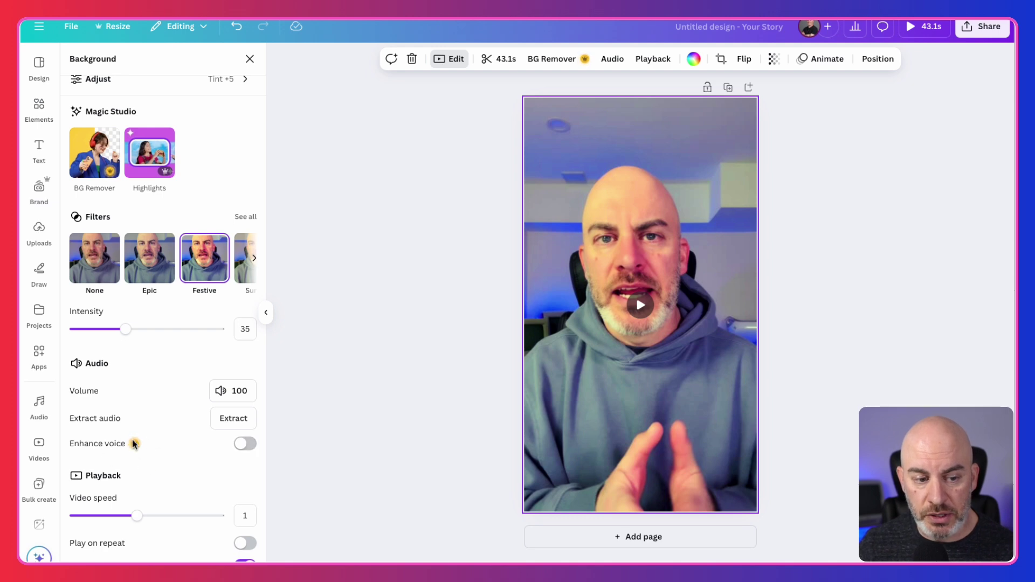
pyautogui.scroll(-1, 160, 505)
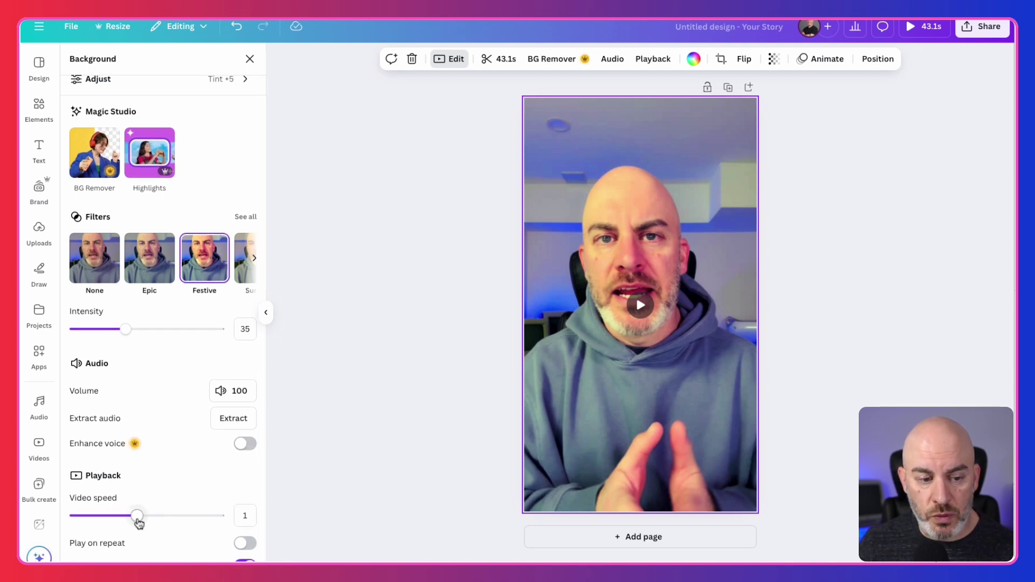
pyautogui.scroll(1, 183, 302)
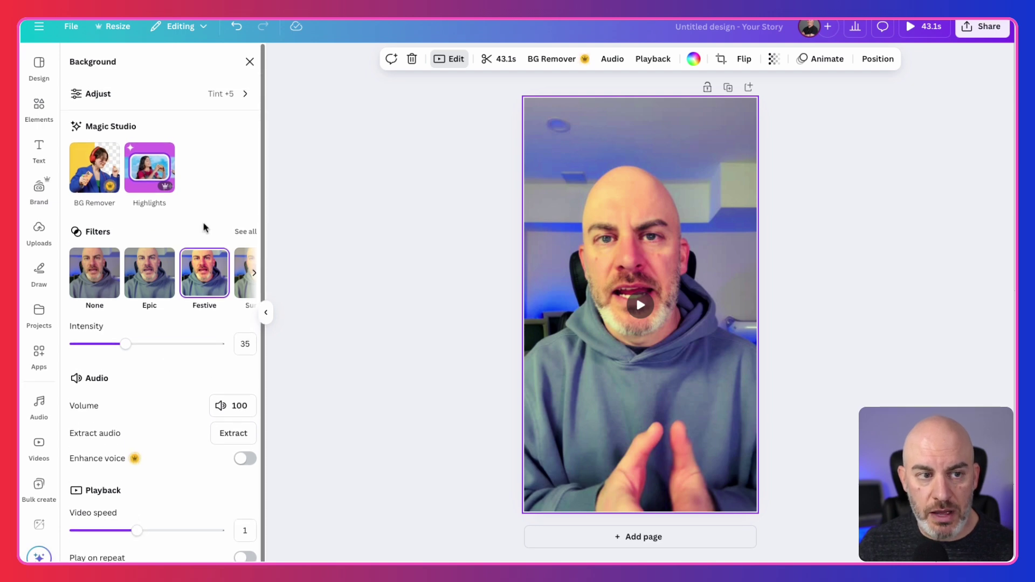
pyautogui.hotkey('ctrl', 'z')
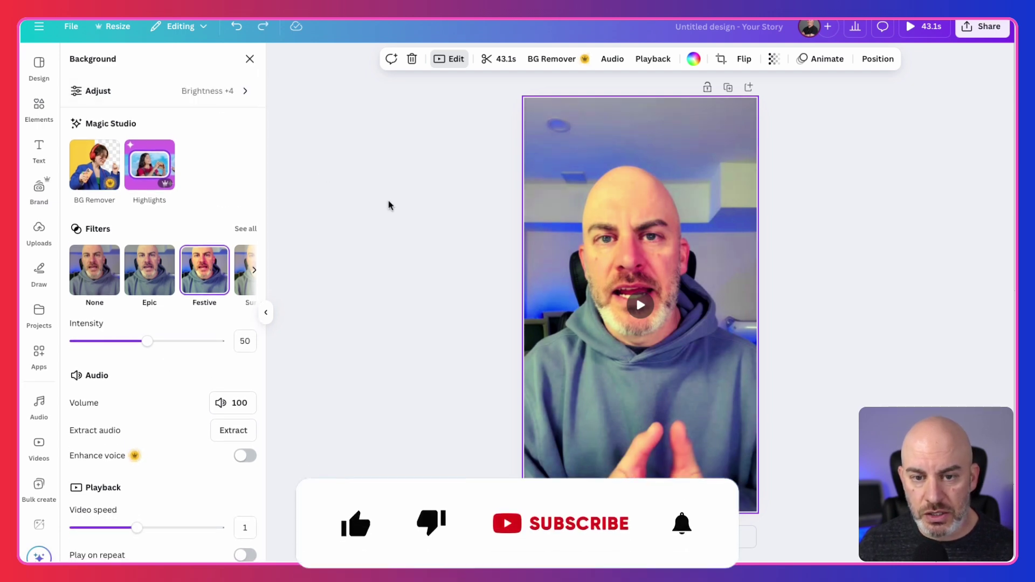
pyautogui.hotkey('ctrl', 'z')
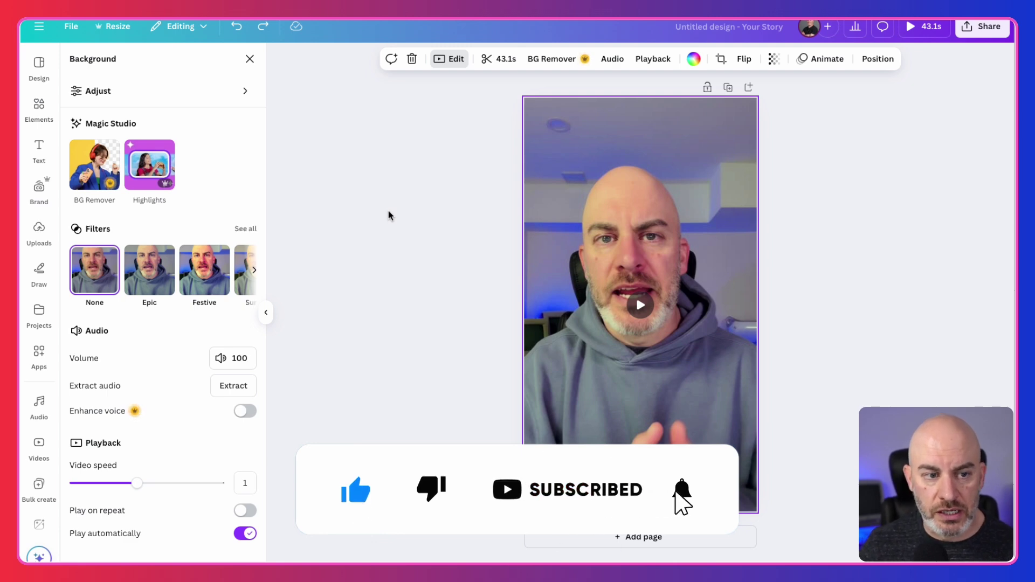
pyautogui.click(429, 261)
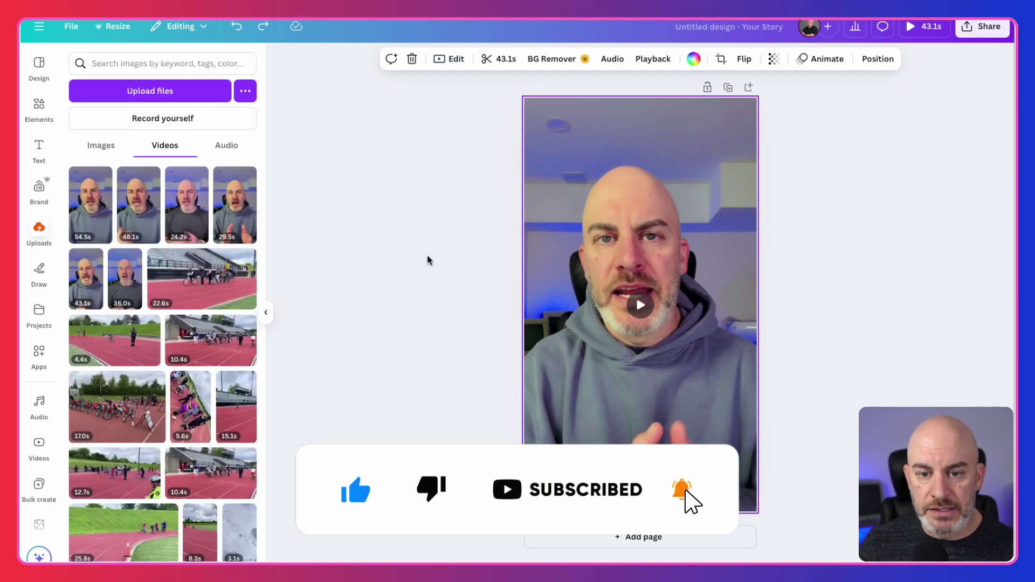
# Check the clip by playing and pausing it, then retitle the design 'Video Captions Test 1'.
pyautogui.click(642, 307)
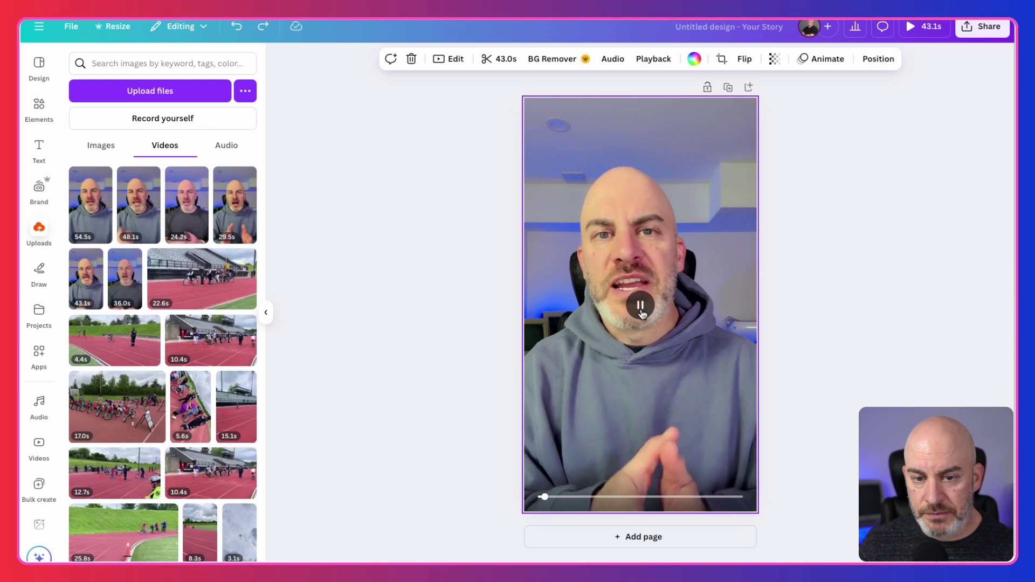
pyautogui.click(641, 312)
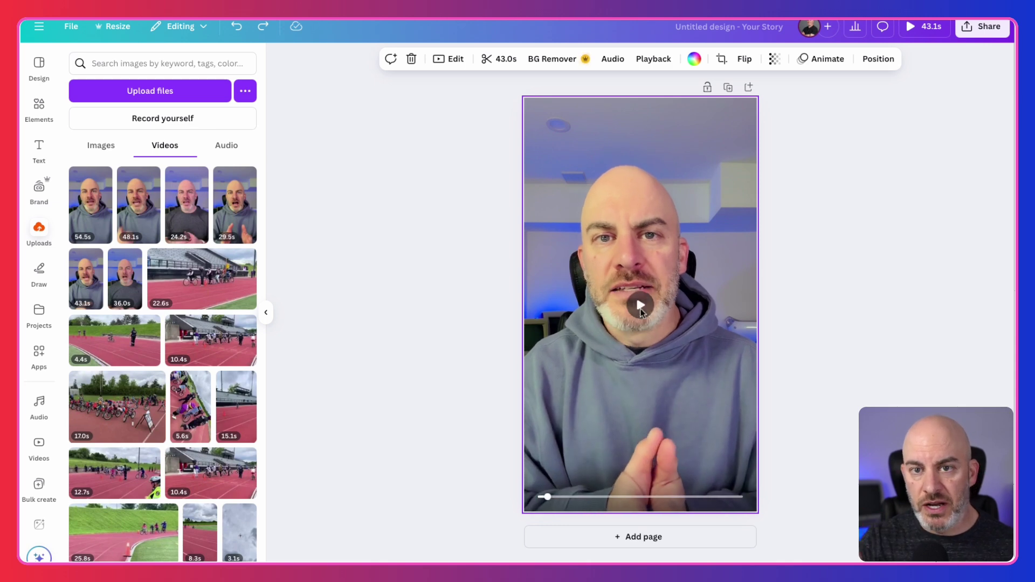
pyautogui.click(708, 31)
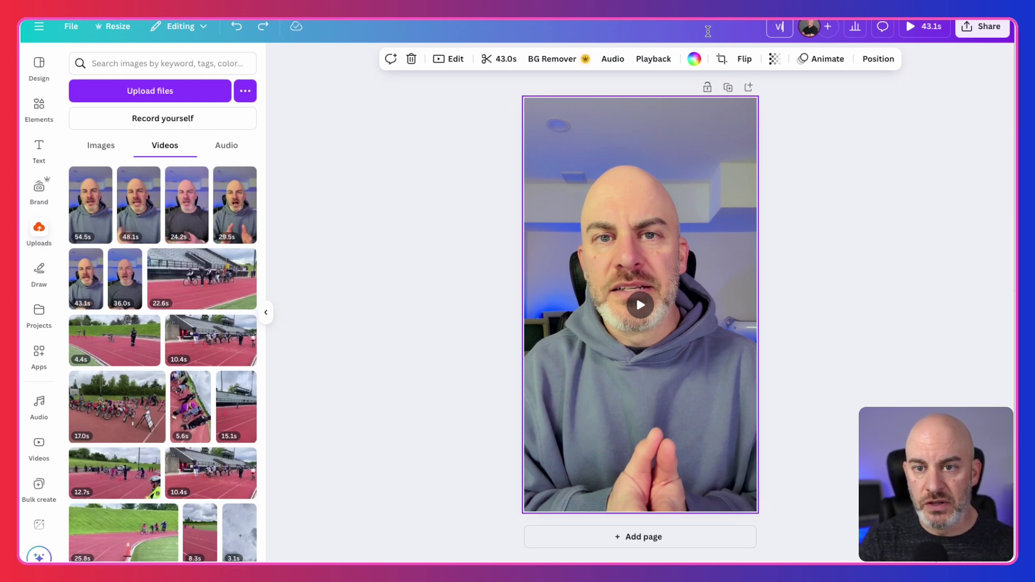
pyautogui.write('ideo Cam')
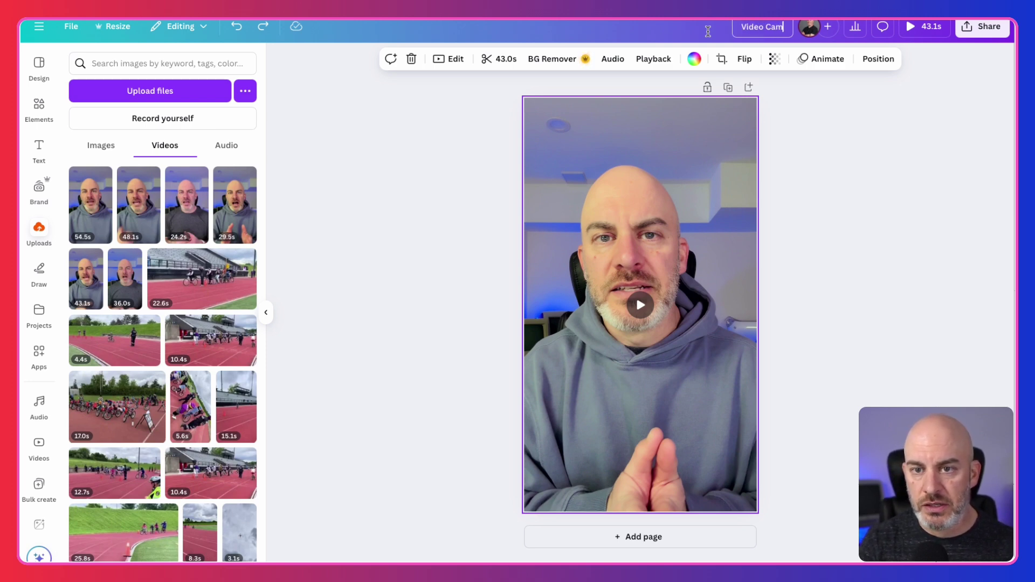
pyautogui.write('ptions Test')
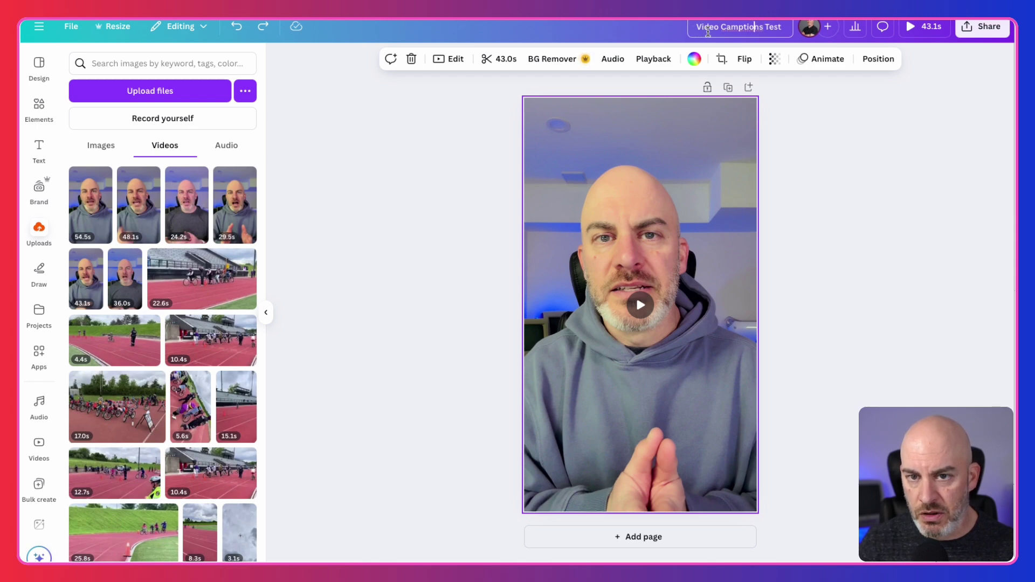
pyautogui.press('BackSpace')
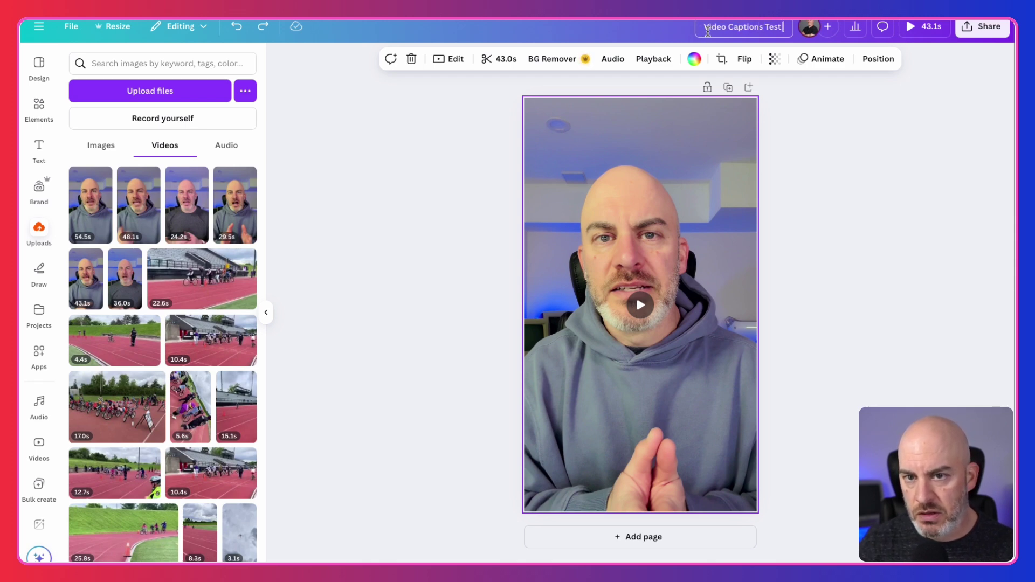
pyautogui.write('1')
pyautogui.click(796, 143)
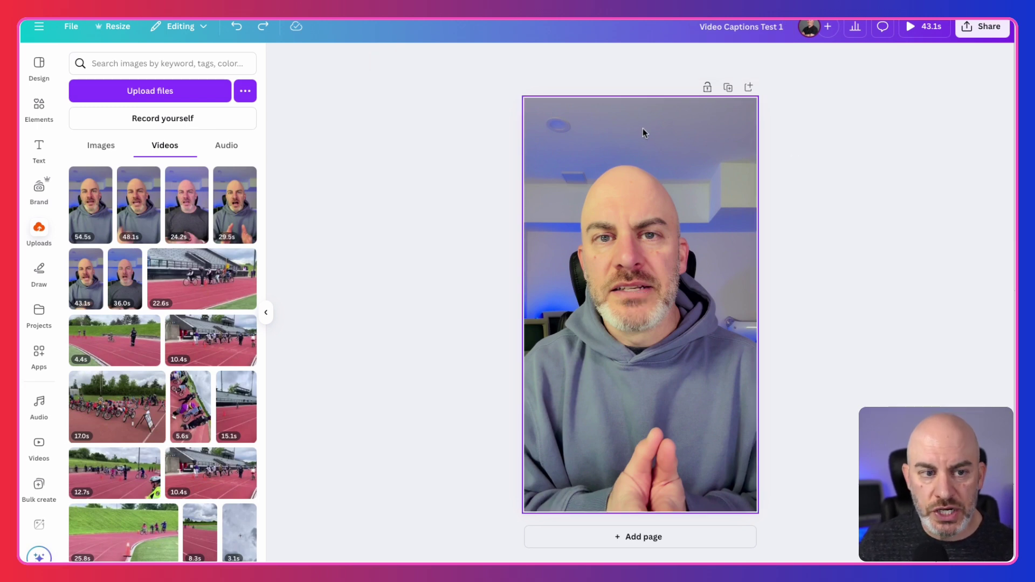
# Trim the start of the background clip and confirm the trim with Done.
pyautogui.click(682, 273)
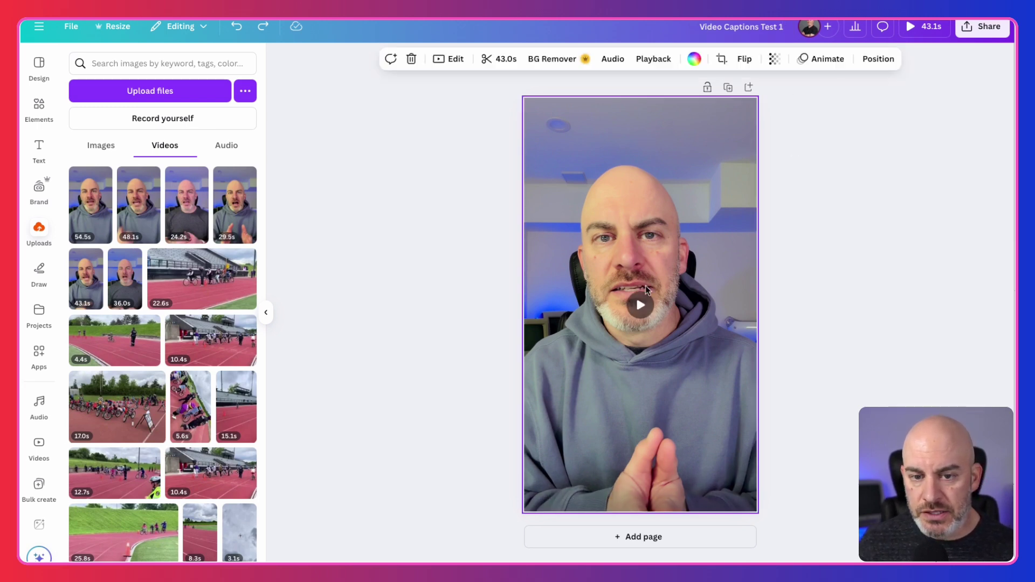
pyautogui.click(637, 306)
pyautogui.click(639, 310)
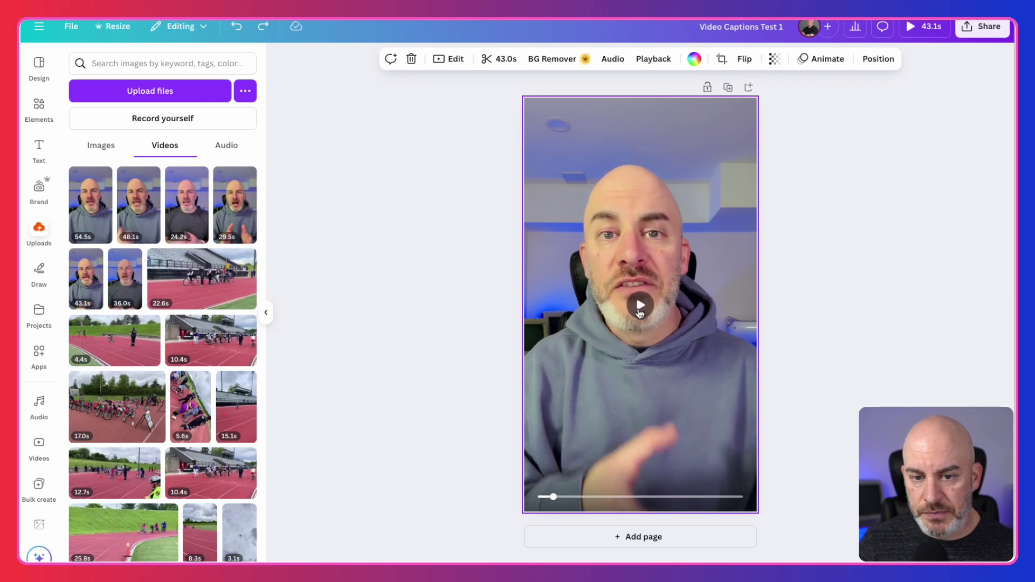
pyautogui.click(497, 59)
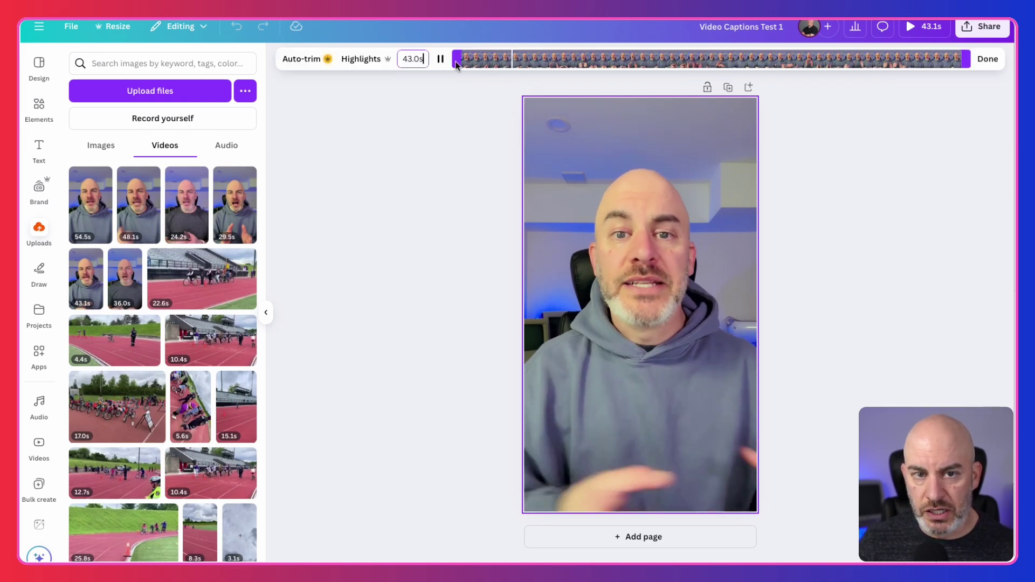
pyautogui.moveTo(457, 59)
pyautogui.mouseDown()
pyautogui.moveTo(624, 66)
pyautogui.moveTo(457, 61)
pyautogui.mouseUp()
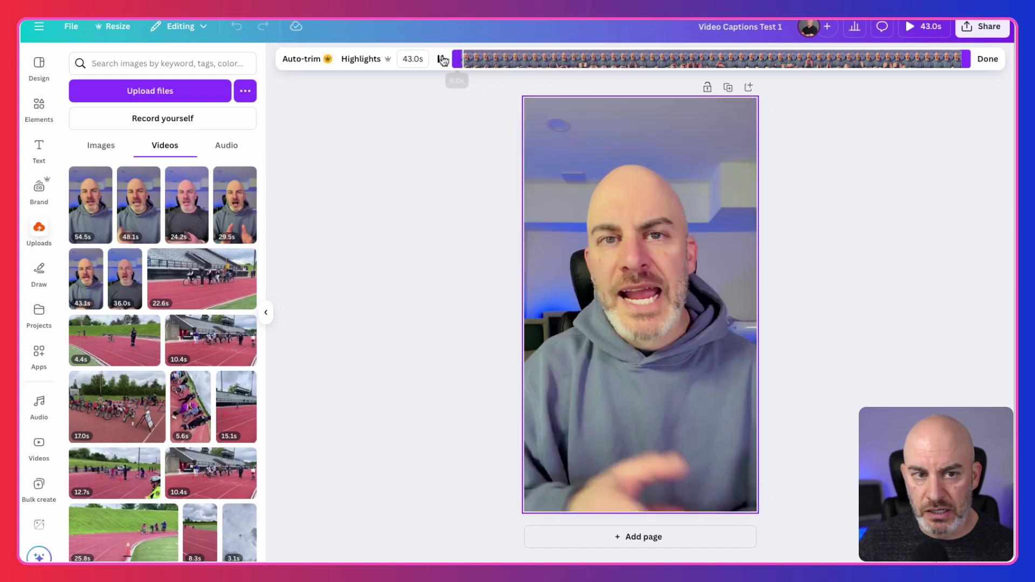
pyautogui.click(984, 59)
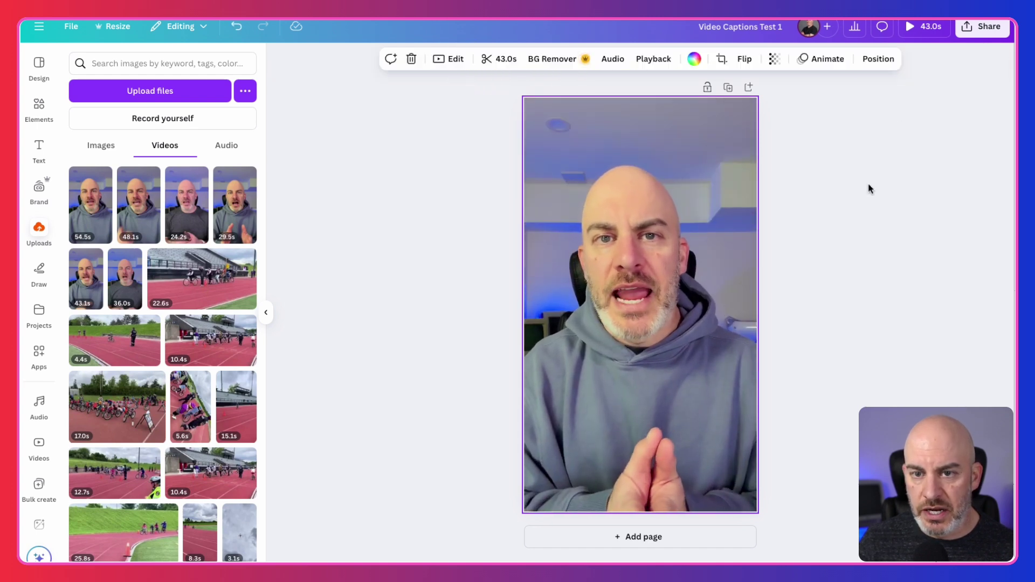
pyautogui.click(640, 315)
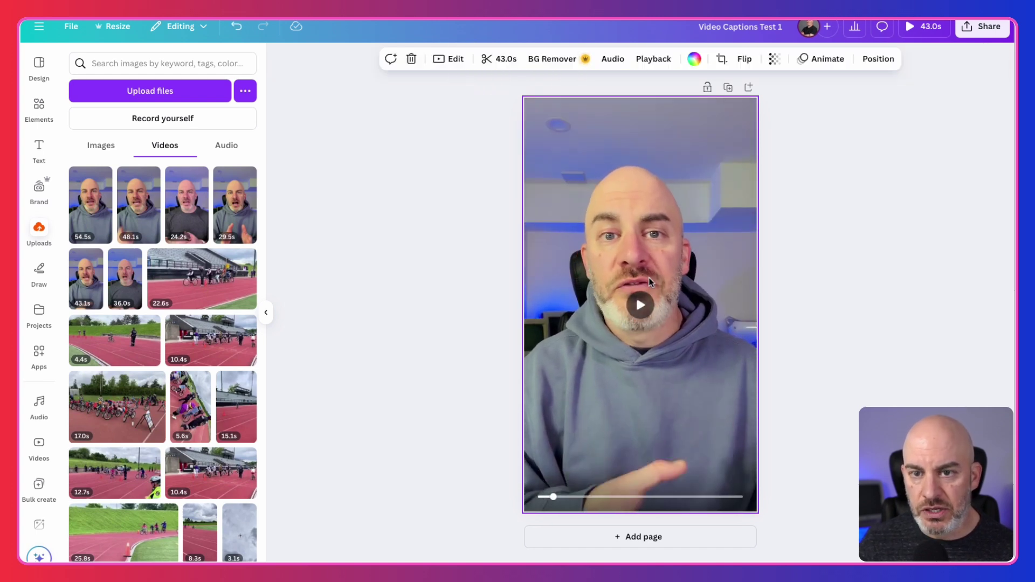
# Flip the video horizontally, then flip it back to its original orientation.
pyautogui.click(745, 59)
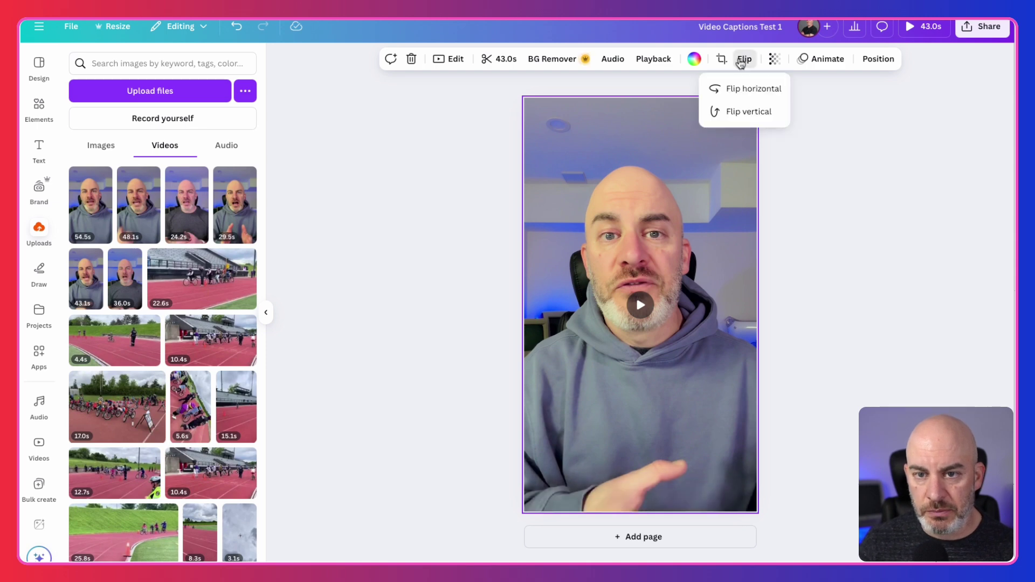
pyautogui.click(745, 91)
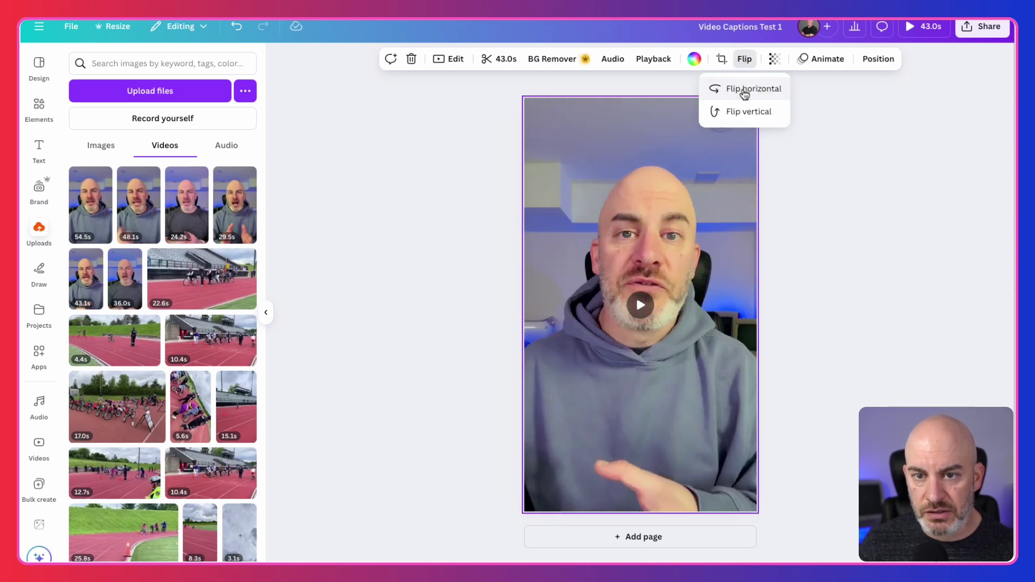
pyautogui.click(745, 90)
pyautogui.click(392, 178)
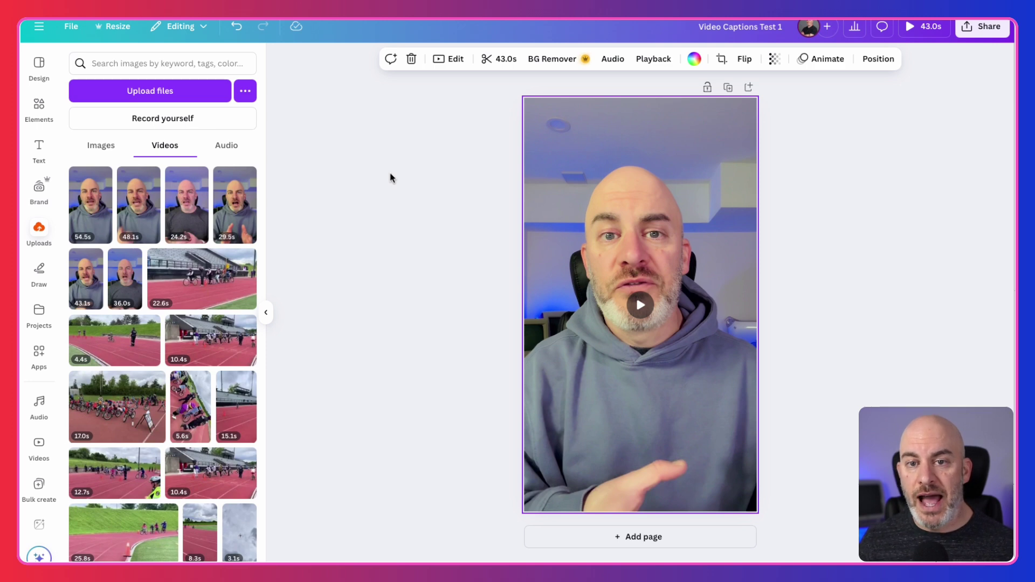
pyautogui.click(554, 61)
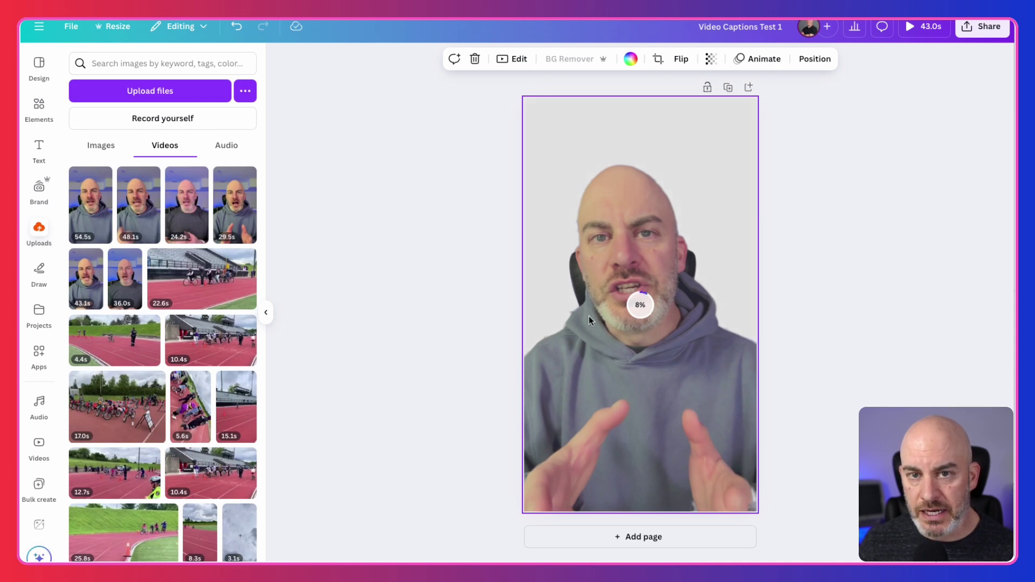
pyautogui.click(641, 308)
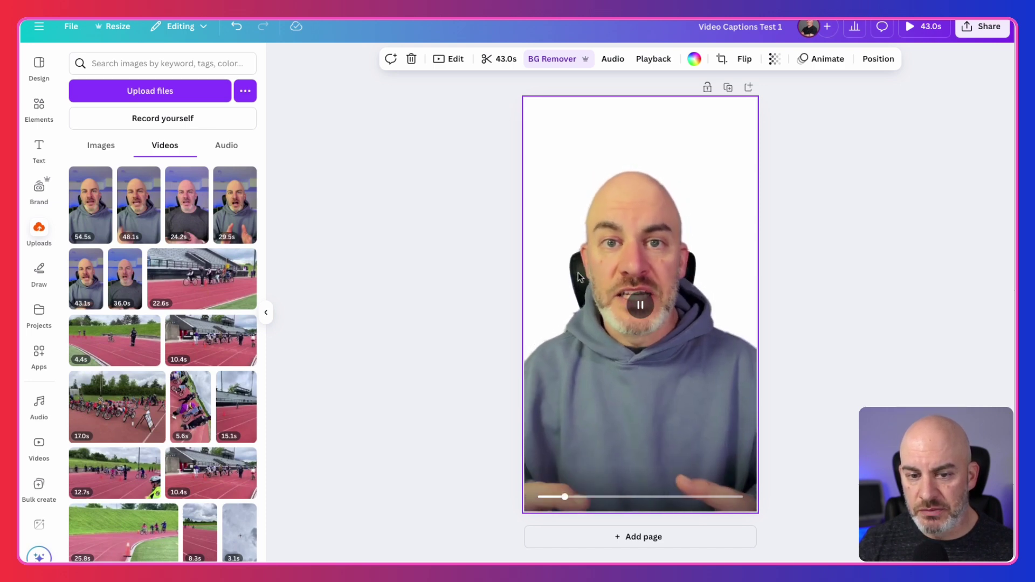
pyautogui.click(635, 319)
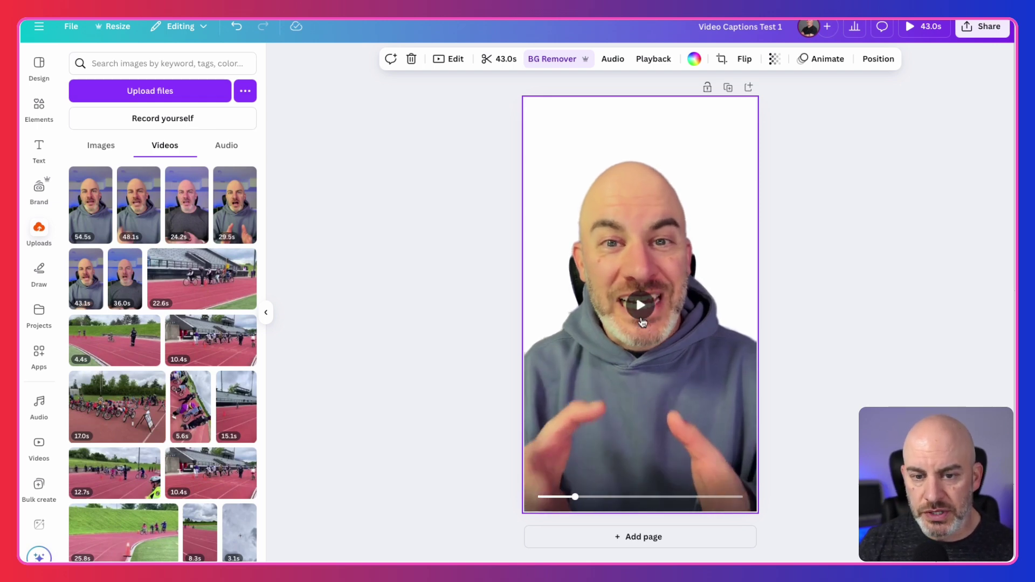
pyautogui.click(236, 26)
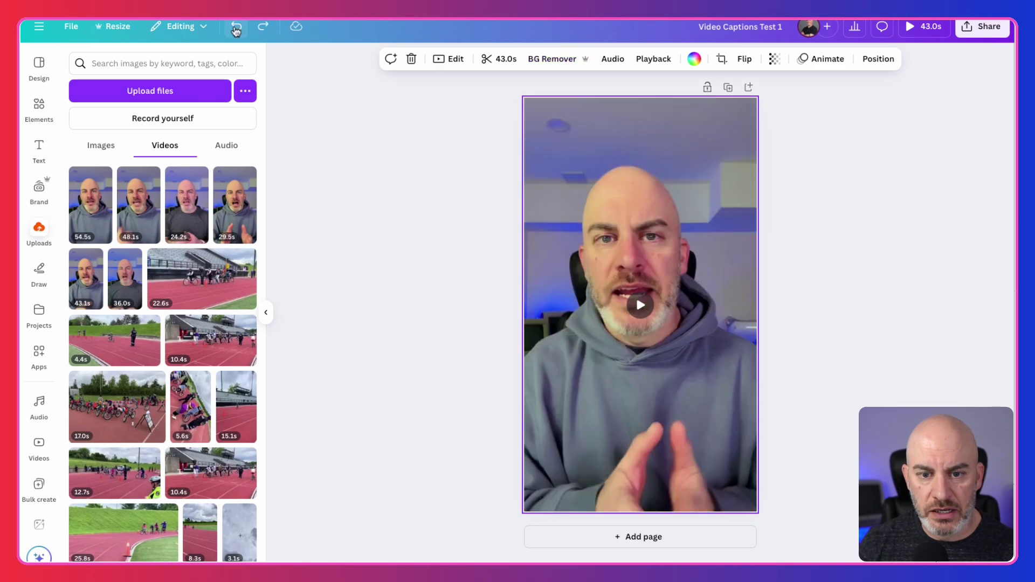
pyautogui.click(441, 335)
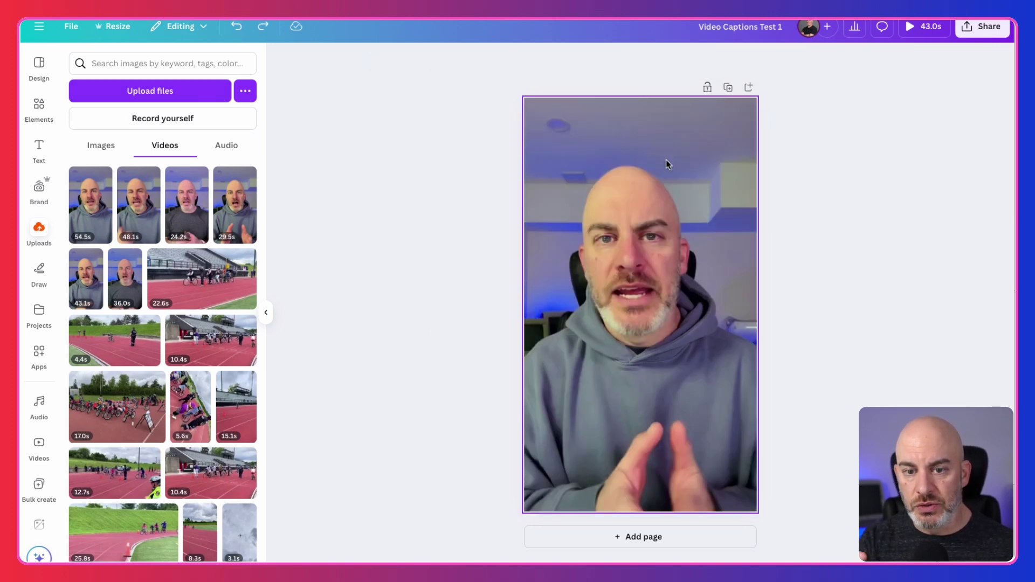
# Generate automatic captions for the talking-head clip using the Captions feature under Text.
pyautogui.click(38, 149)
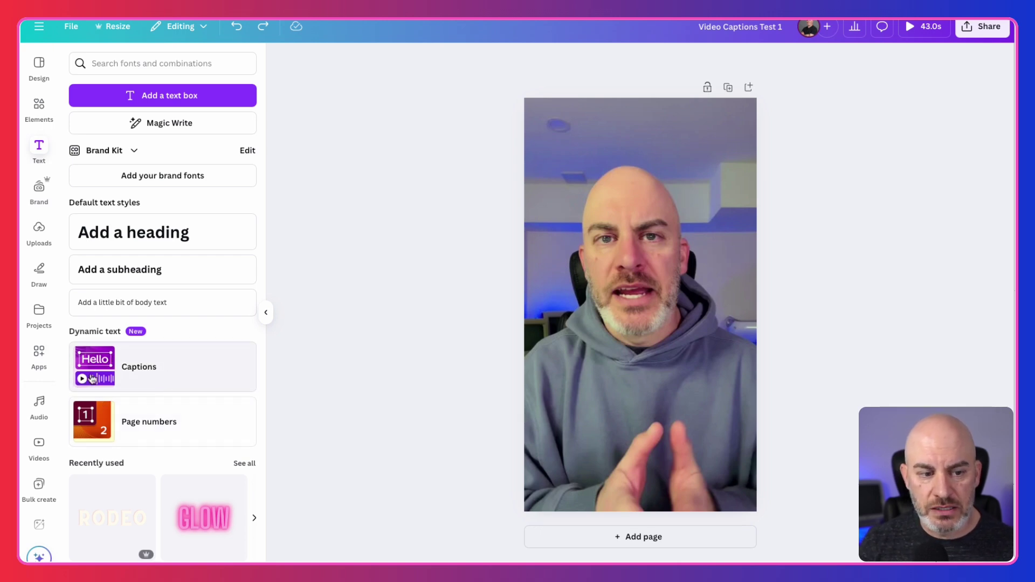
pyautogui.click(198, 380)
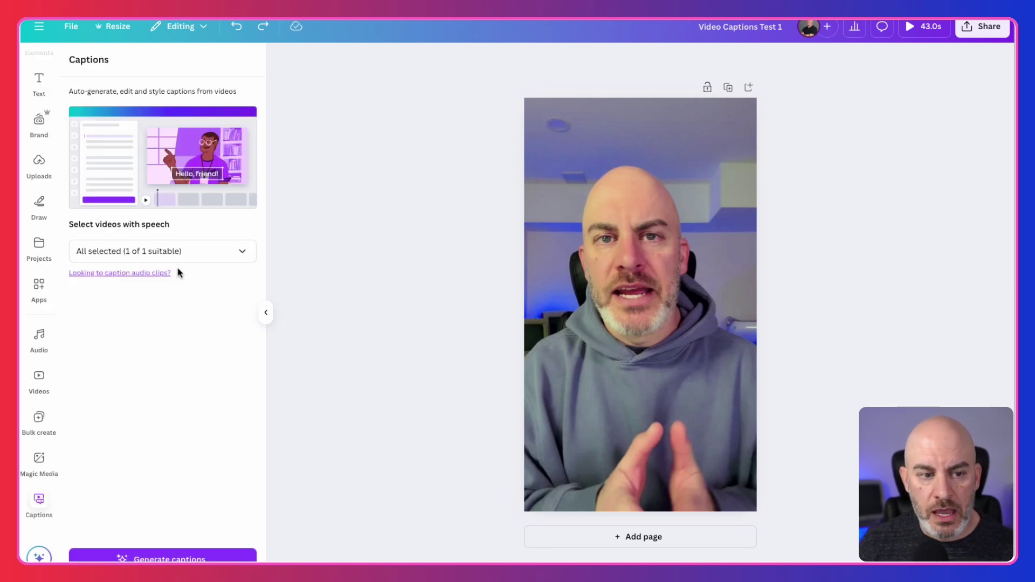
pyautogui.click(231, 255)
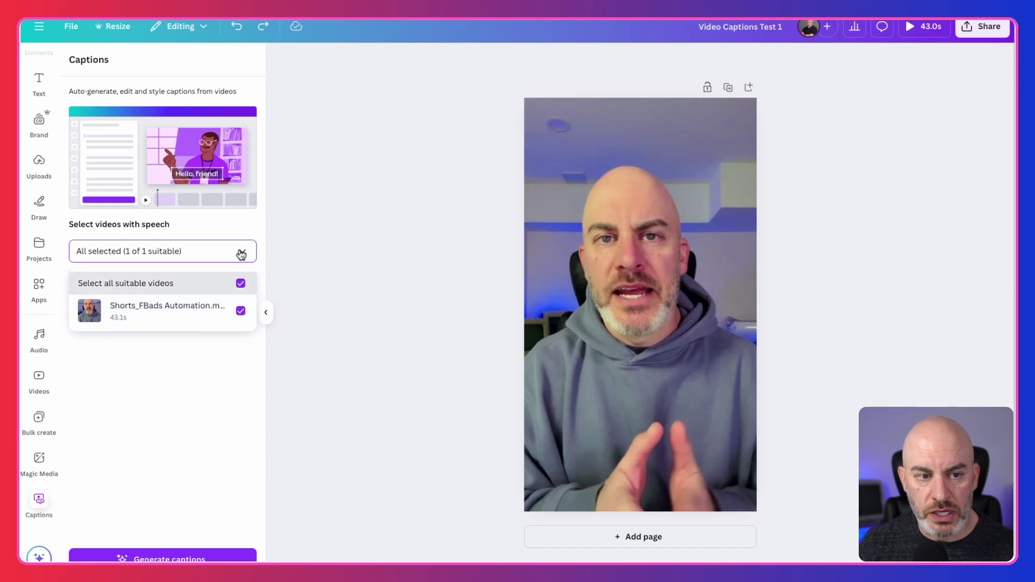
pyautogui.click(241, 252)
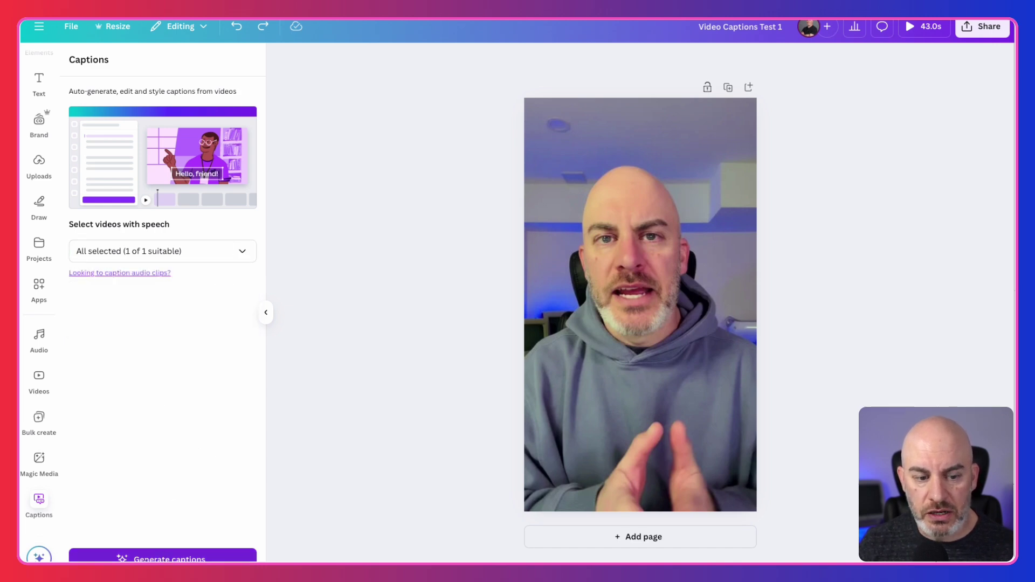
pyautogui.click(162, 559)
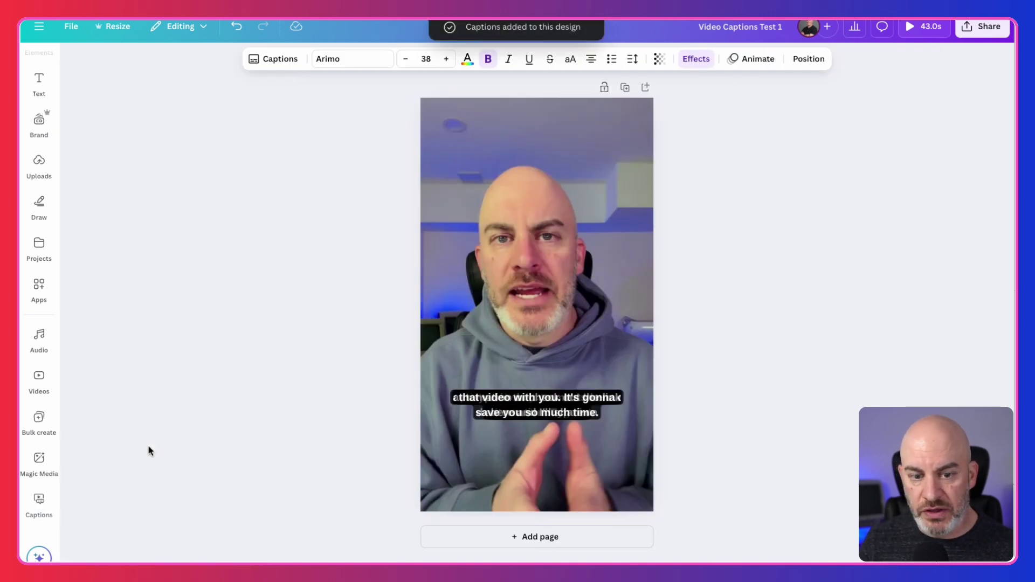
# Select the generated captions and scroll through the list of caption lines.
pyautogui.click(264, 261)
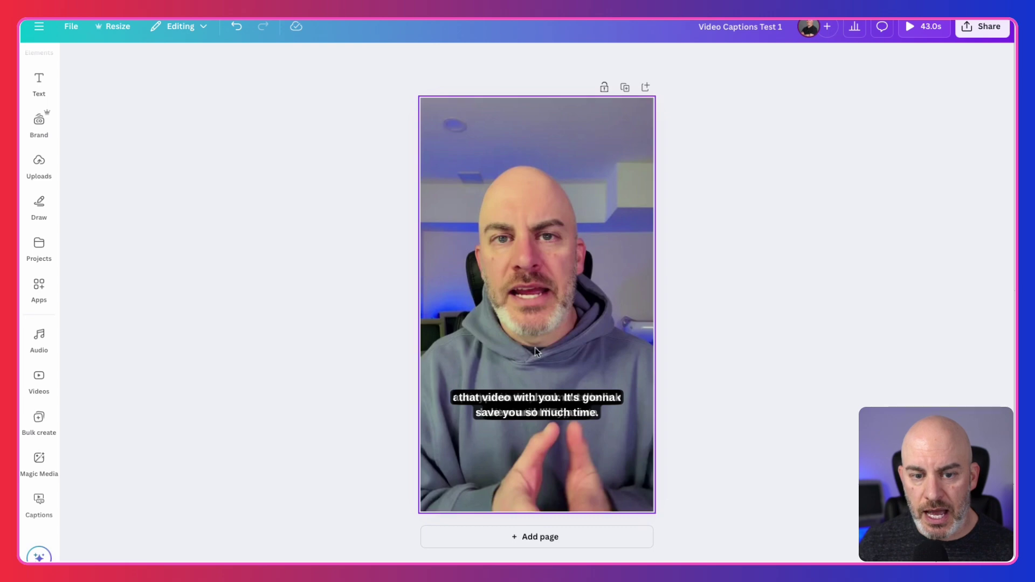
pyautogui.click(537, 405)
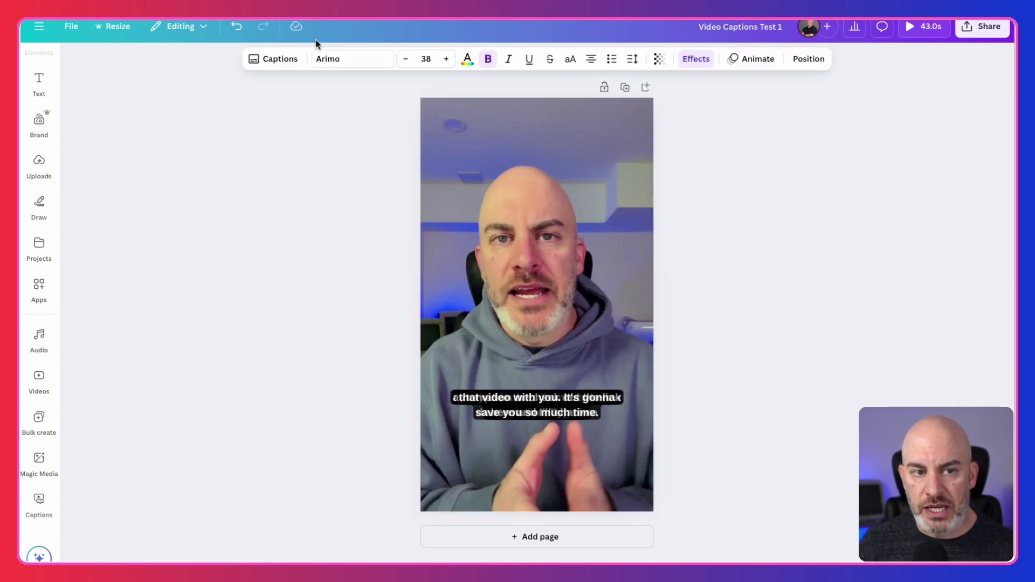
pyautogui.click(275, 61)
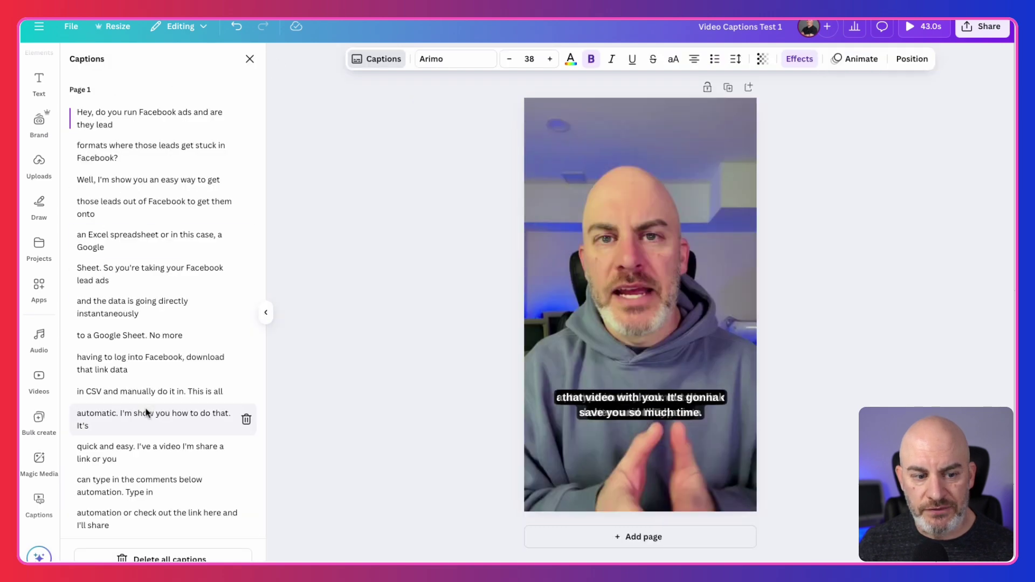
pyautogui.scroll(-1, 144, 509)
pyautogui.scroll(1, 143, 509)
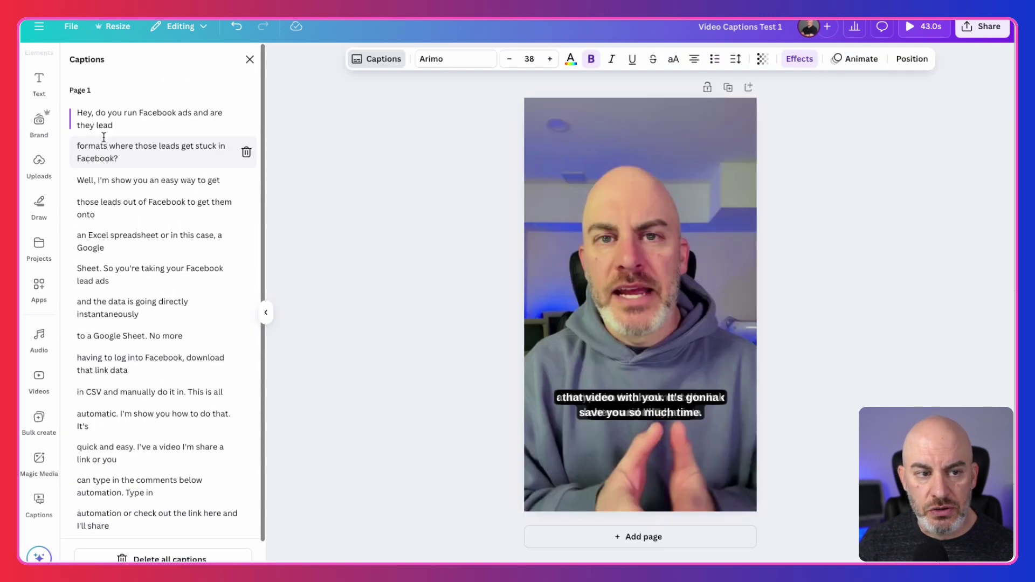
pyautogui.click(639, 351)
# Start a full-screen preview of the captioned 43.0s video.
pyautogui.click(538, 422)
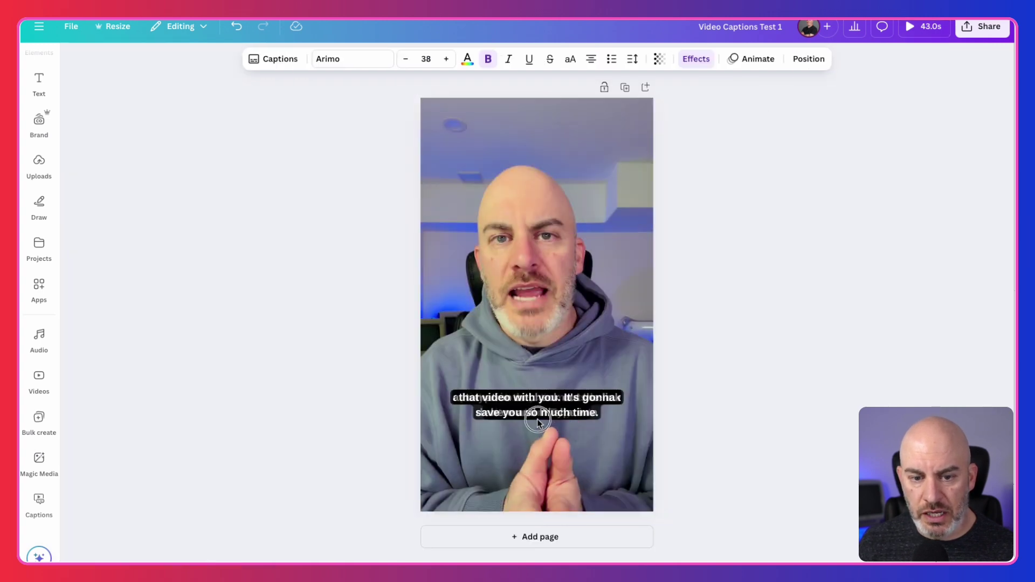
pyautogui.click(494, 351)
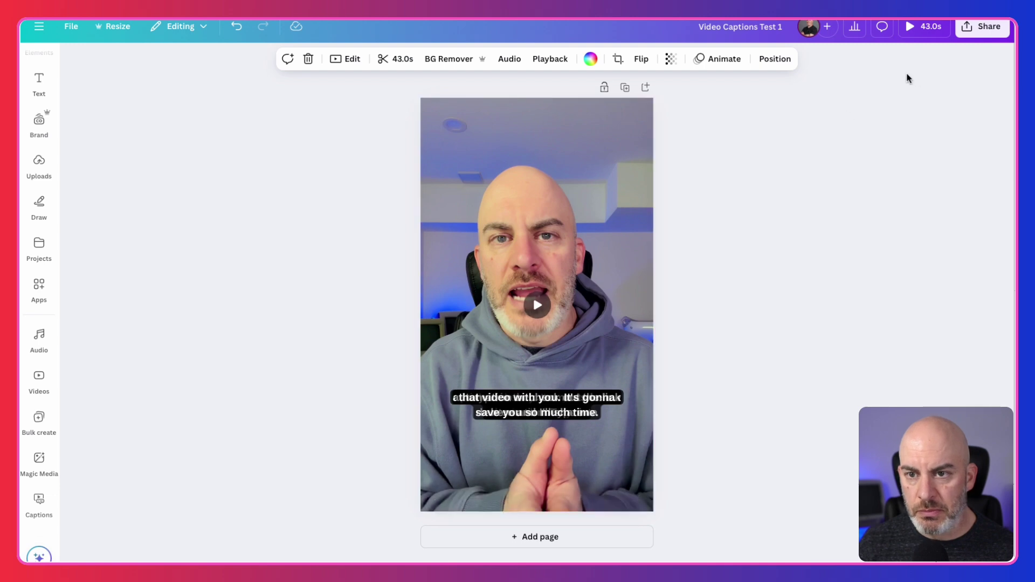
pyautogui.click(916, 27)
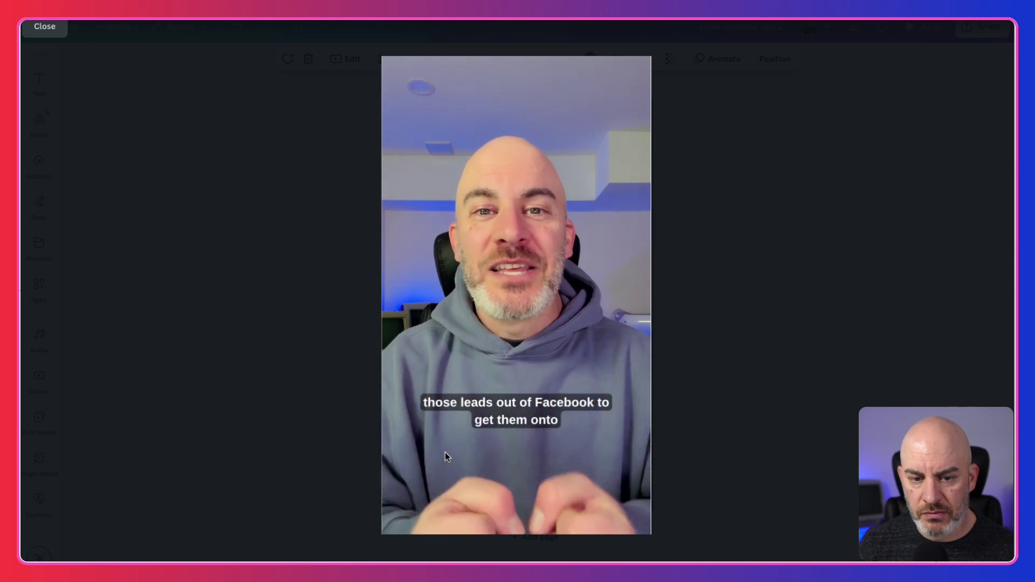
# Pause the full-screen preview, close it, and reselect the caption text on the video.
pyautogui.moveTo(432, 317)
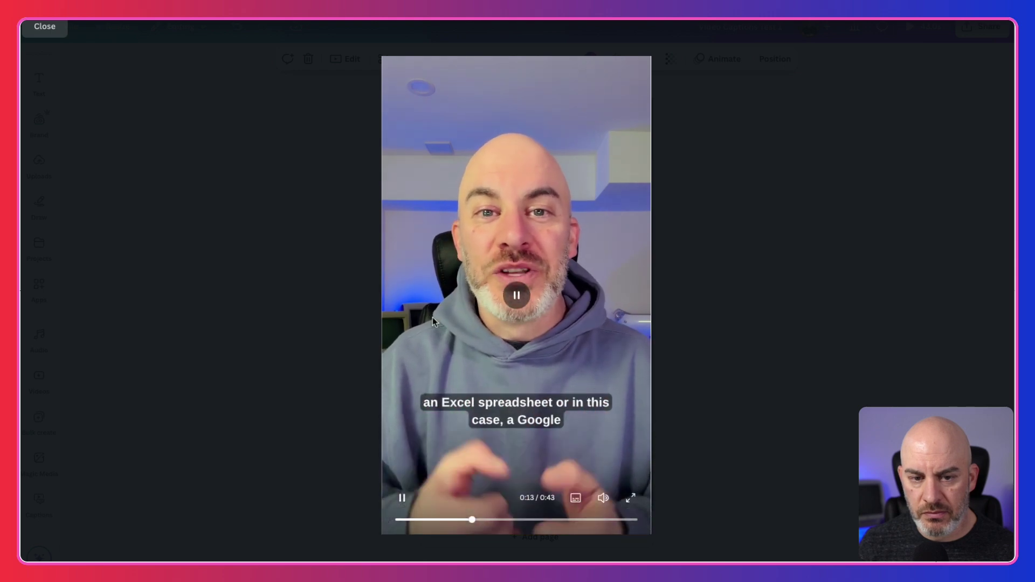
pyautogui.click(516, 297)
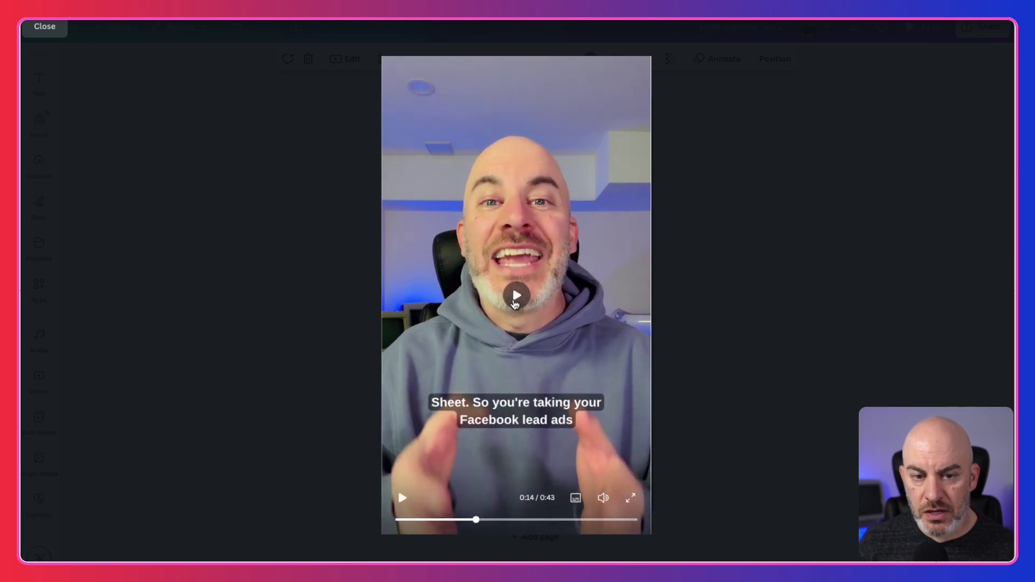
pyautogui.click(25, 32)
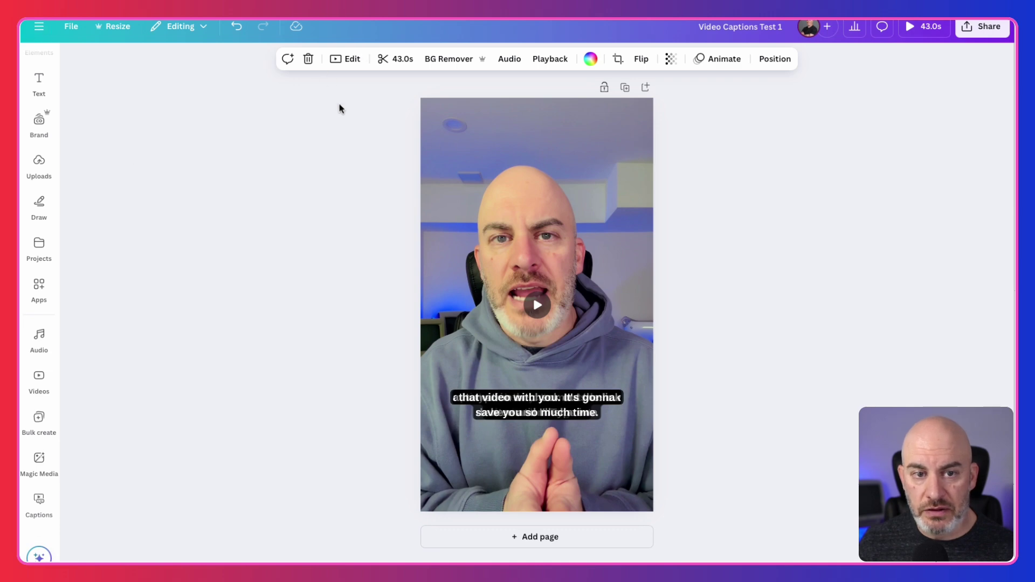
pyautogui.click(491, 399)
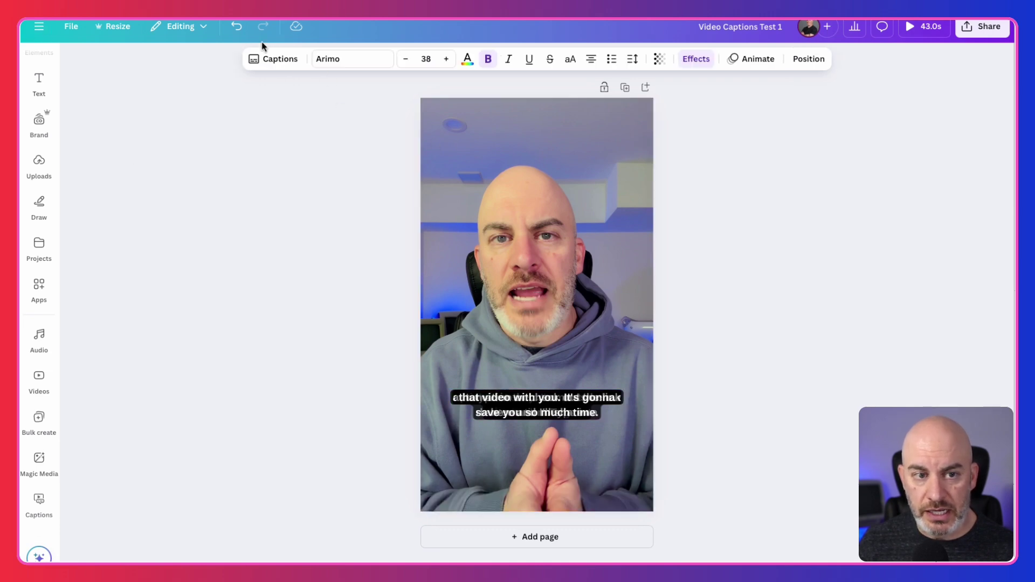
# Insert 'recorded' after 'I've' in the caption line about sharing a link.
pyautogui.click(265, 59)
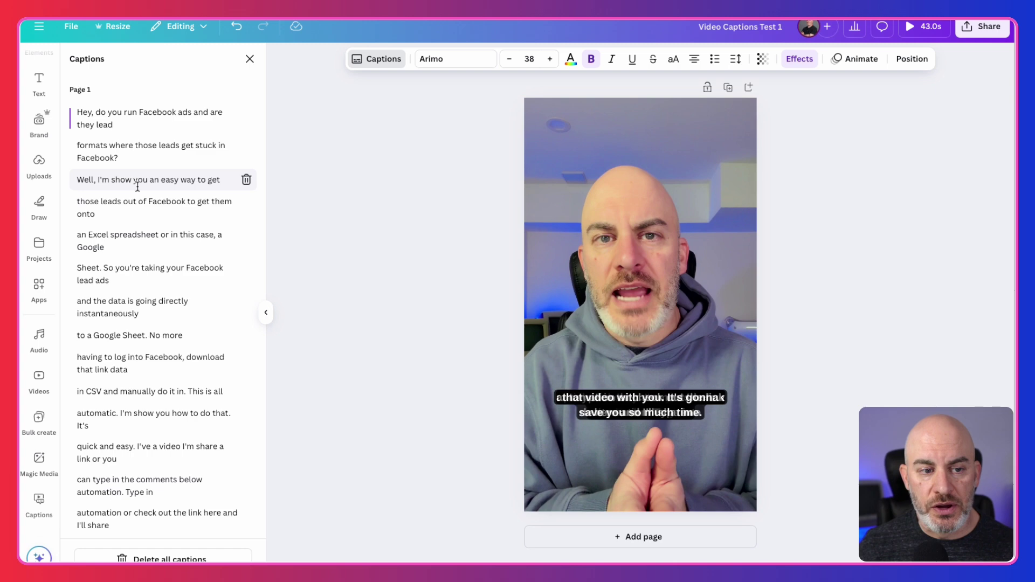
pyautogui.click(118, 215)
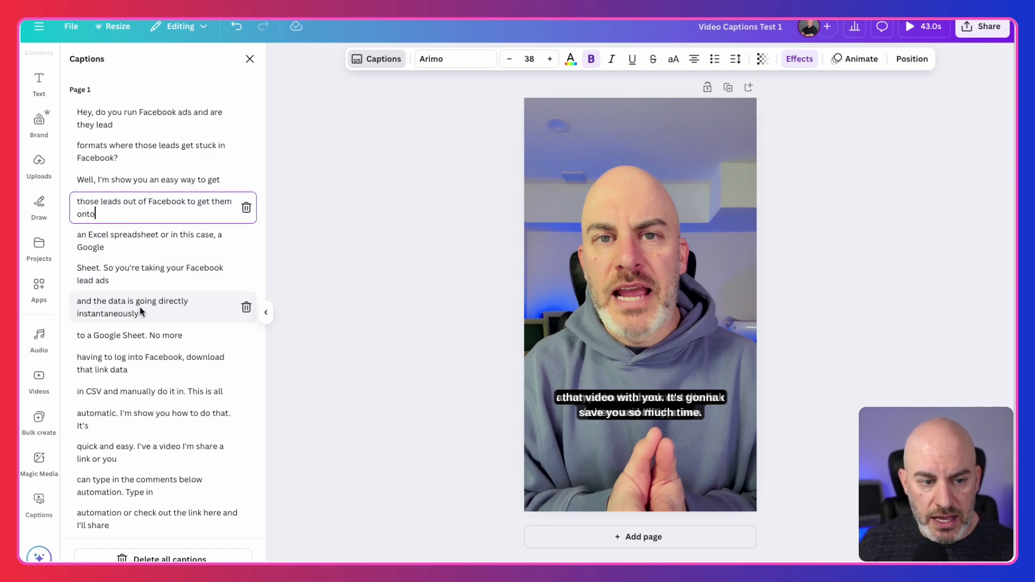
pyautogui.scroll(-1, 142, 321)
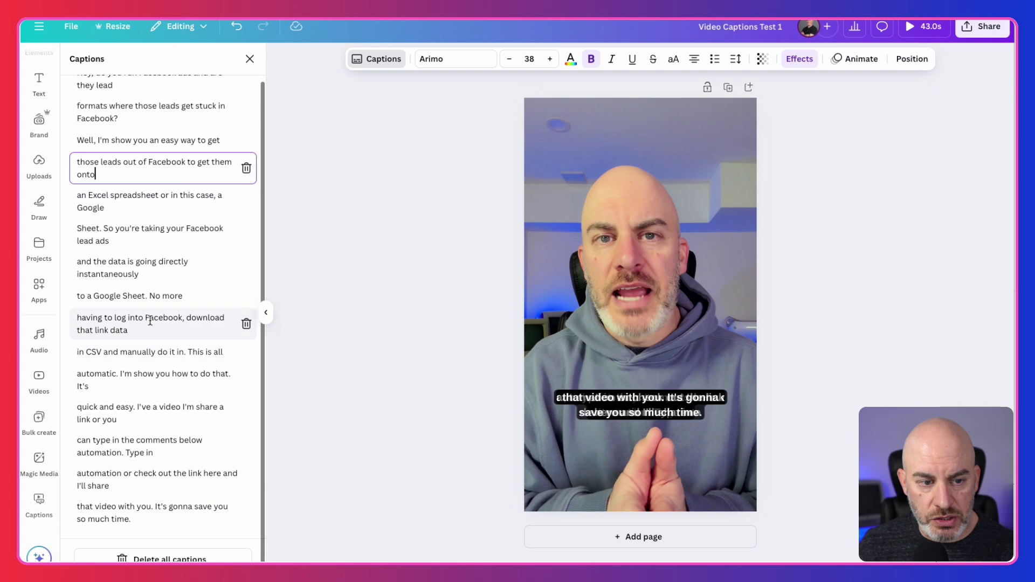
pyautogui.click(150, 417)
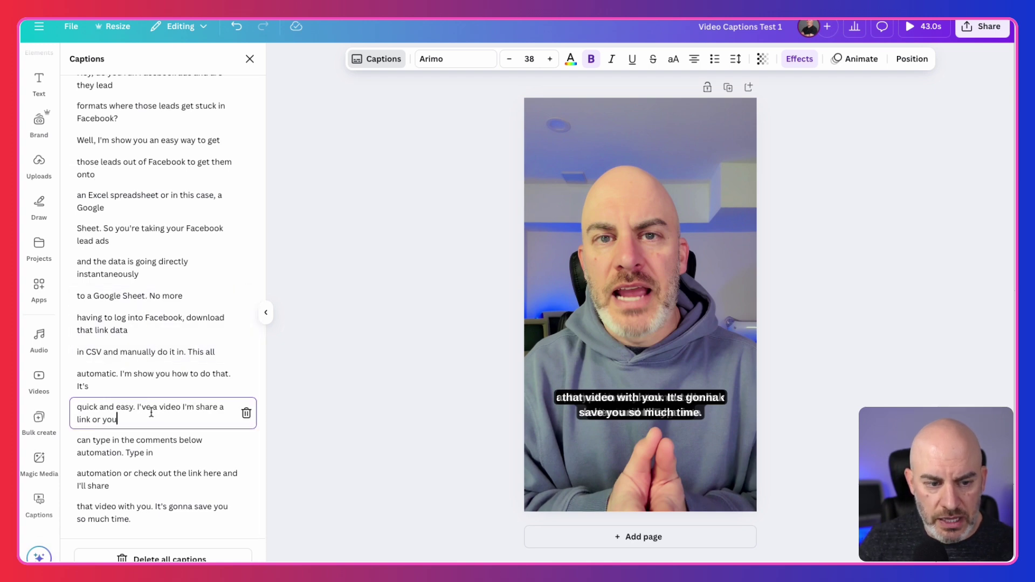
pyautogui.click(152, 408)
pyautogui.write('recorded')
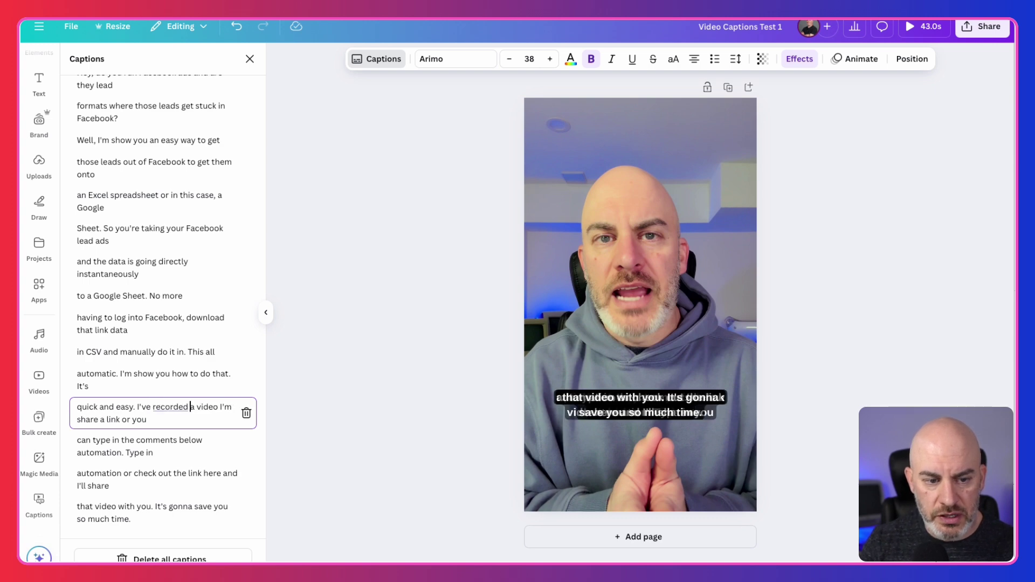
pyautogui.click(220, 409)
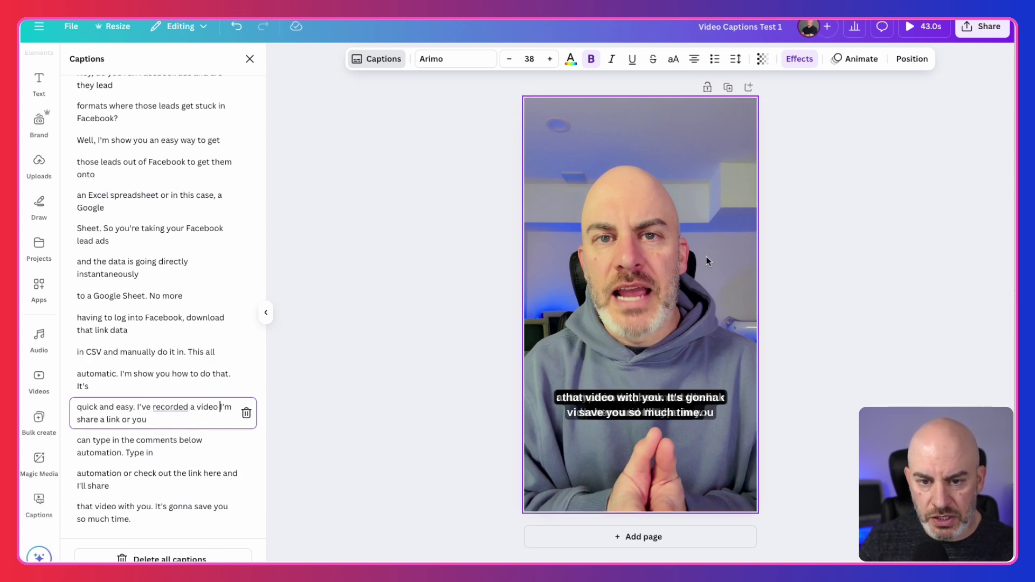
# Play a few seconds of the captioned video, then reopen the caption lines list.
pyautogui.click(643, 323)
pyautogui.click(537, 306)
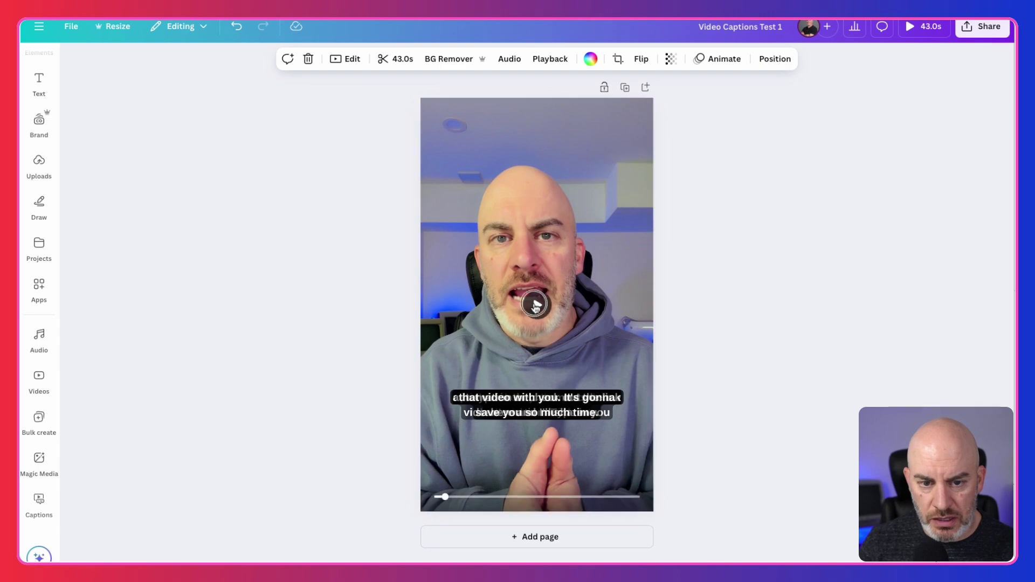
pyautogui.click(536, 305)
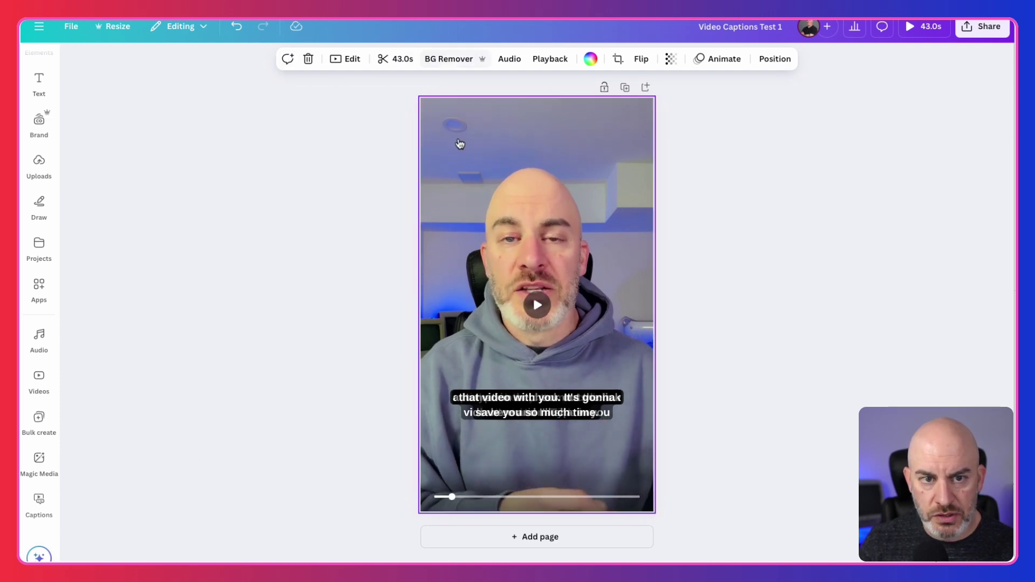
pyautogui.click(514, 402)
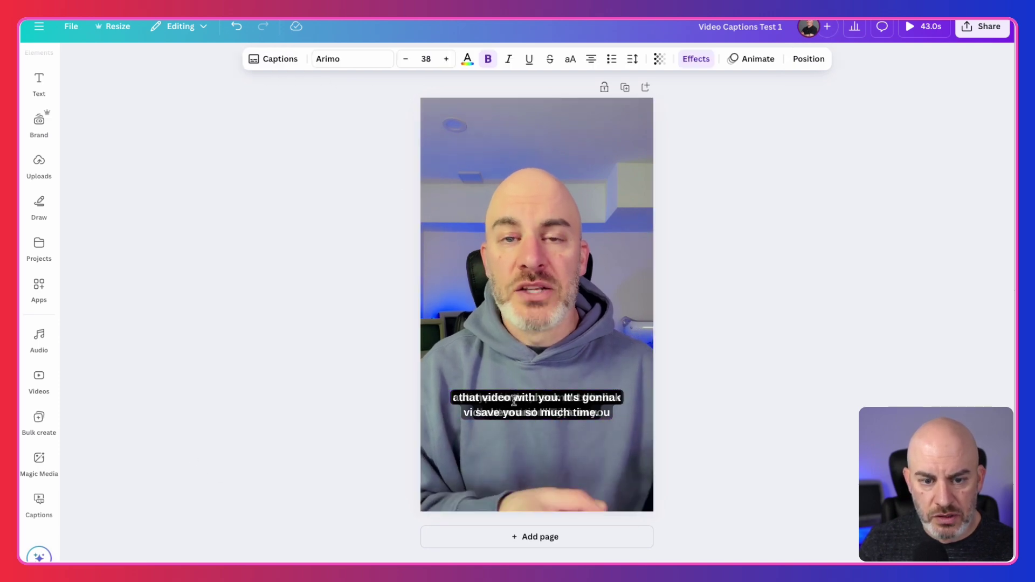
pyautogui.click(273, 61)
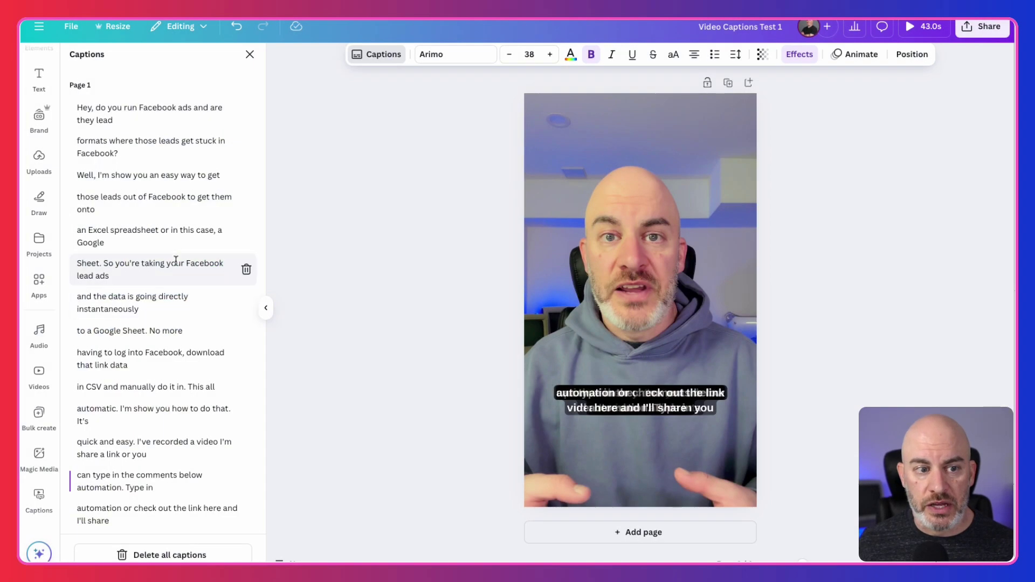
# Put a line break before 'and are they lead' in the first caption, below 'Hey, do you run Facebook ads'.
pyautogui.click(326, 159)
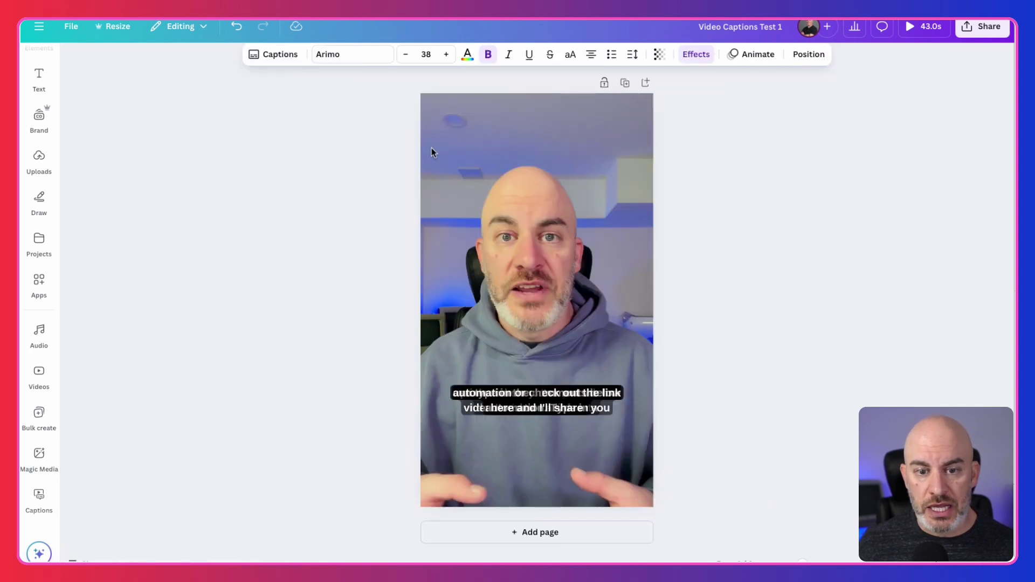
pyautogui.click(281, 55)
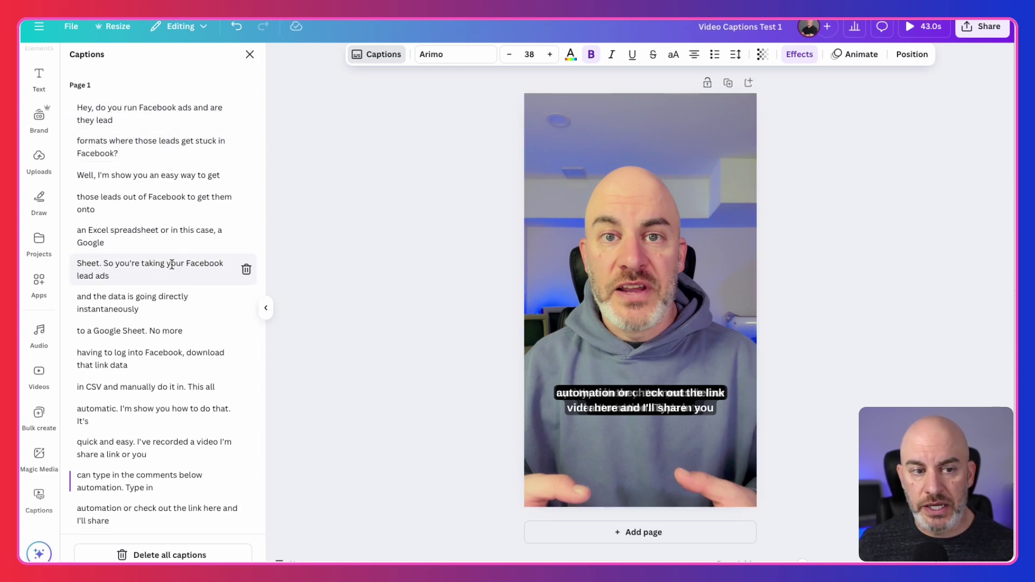
pyautogui.click(173, 108)
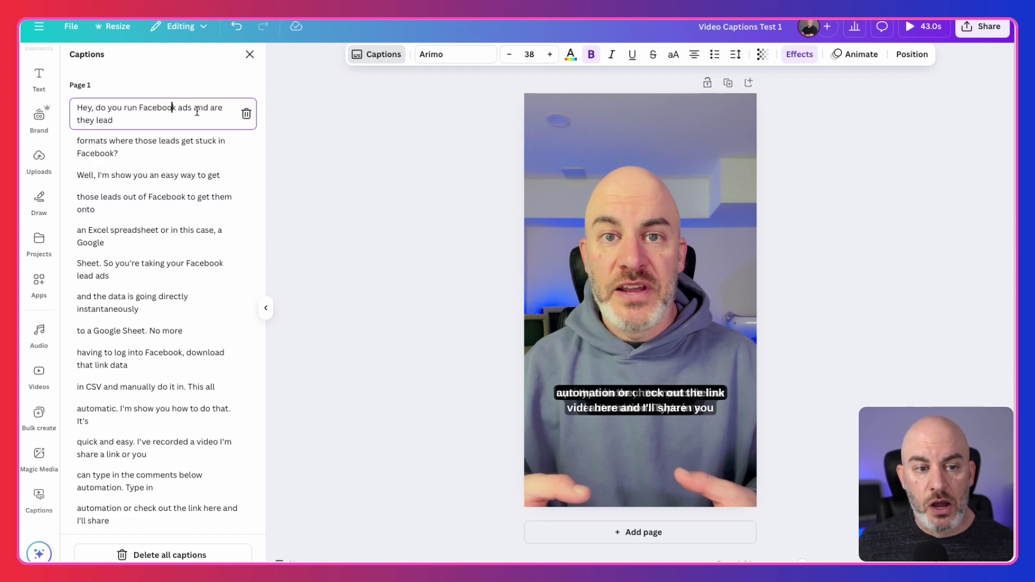
pyautogui.moveTo(176, 108); pyautogui.dragTo(211, 109)
pyautogui.click(189, 118)
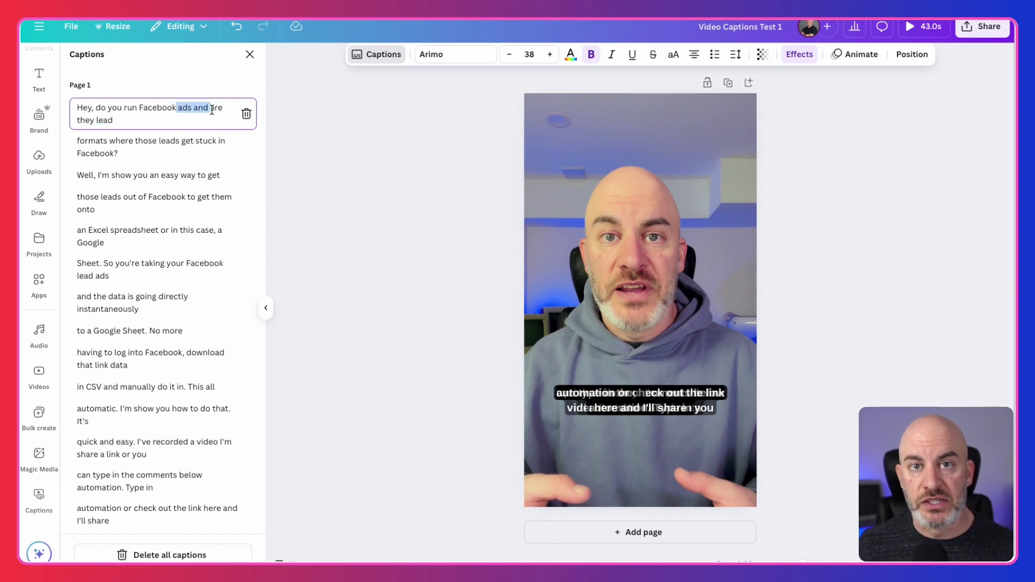
pyautogui.click(206, 117)
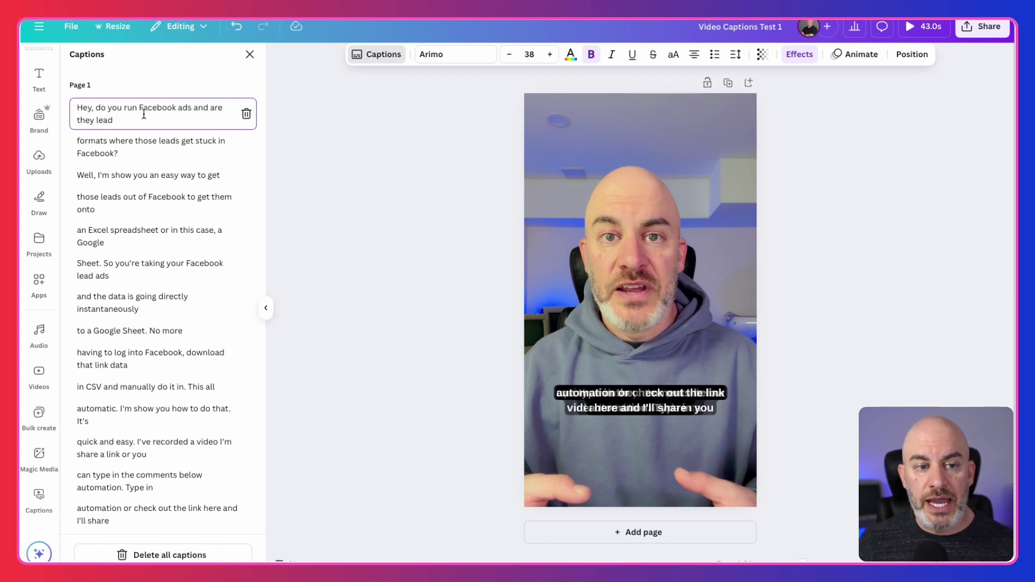
pyautogui.click(173, 108)
pyautogui.click(182, 109)
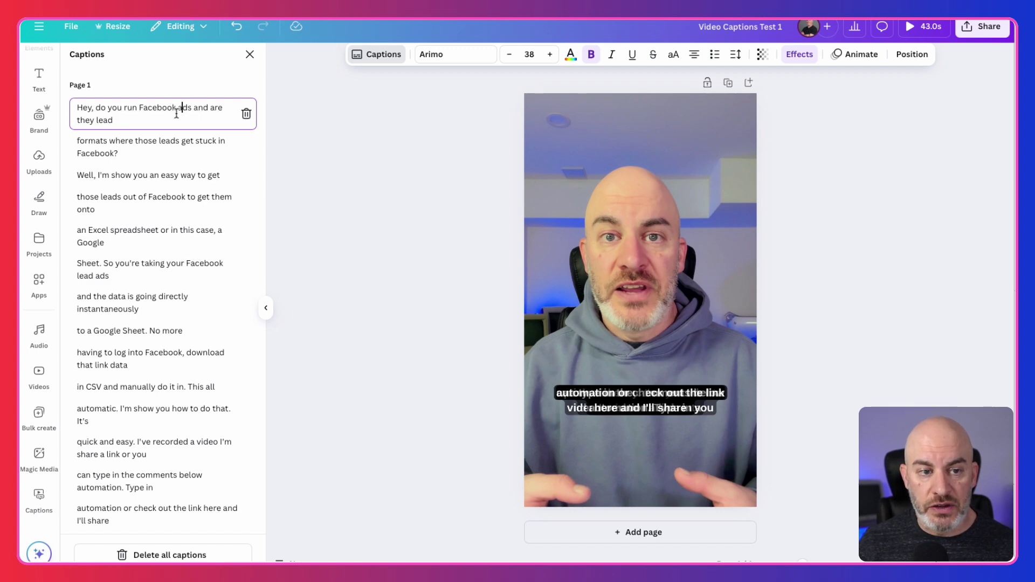
pyautogui.click(180, 108)
pyautogui.click(198, 107)
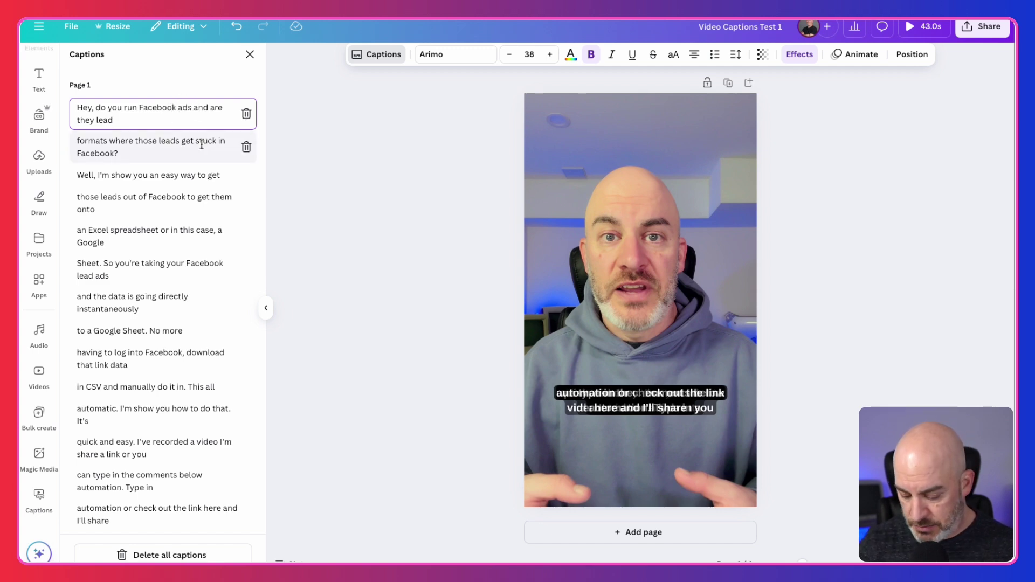
pyautogui.press('Return')
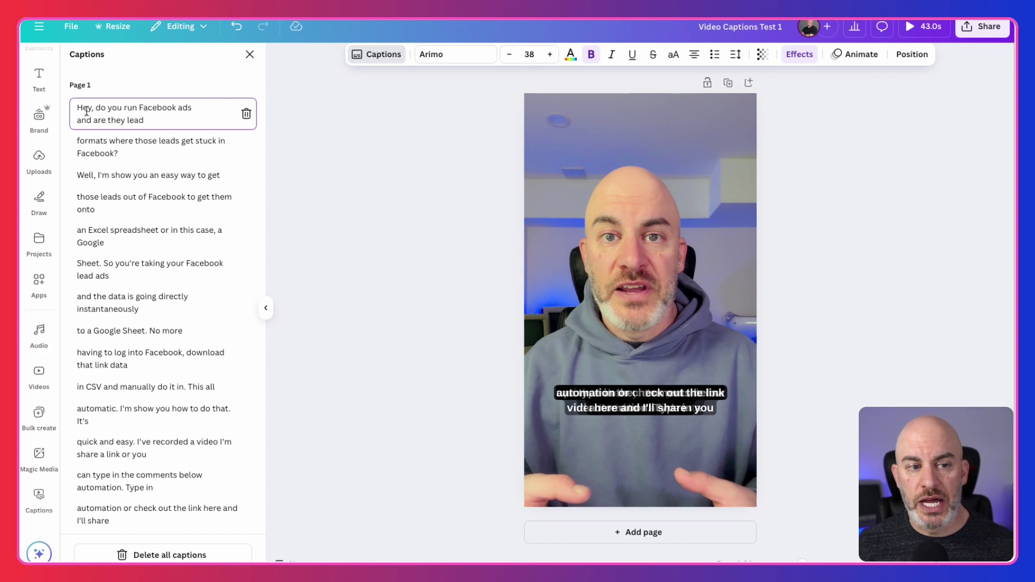
pyautogui.click(140, 108)
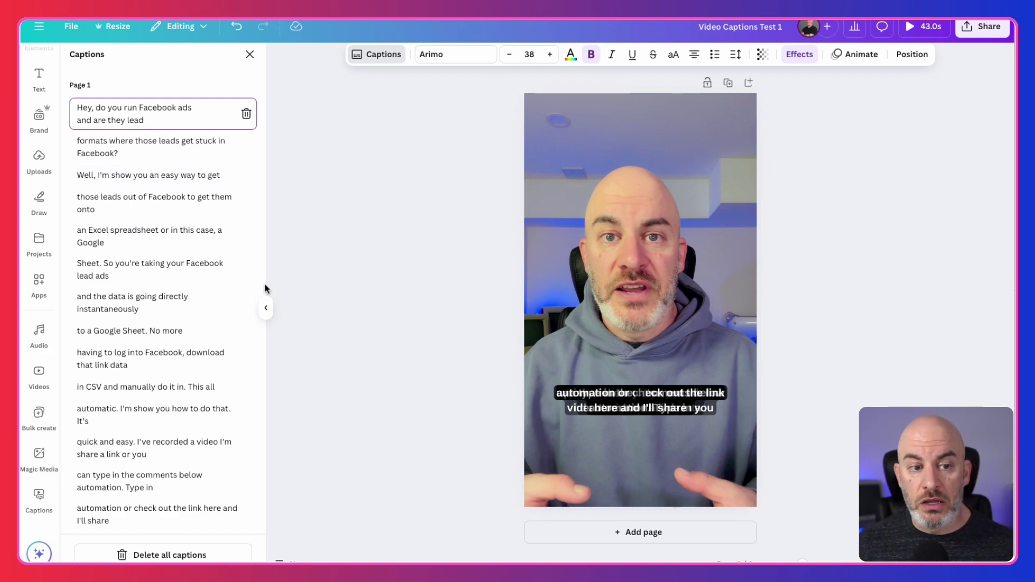
# Close the caption list, select the captions and raise their font size four steps.
pyautogui.click(398, 270)
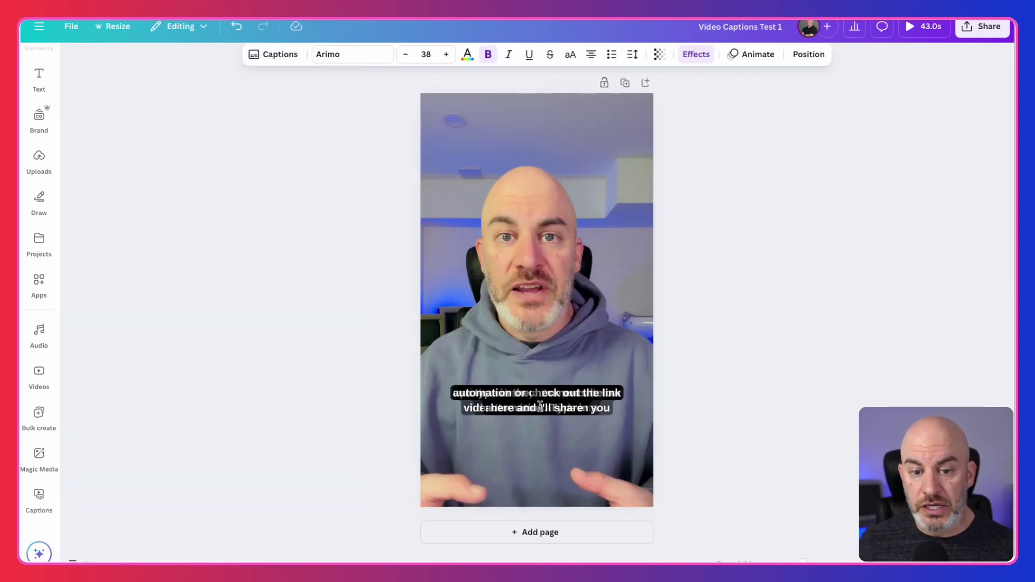
pyautogui.doubleClick(588, 411)
pyautogui.click(603, 322)
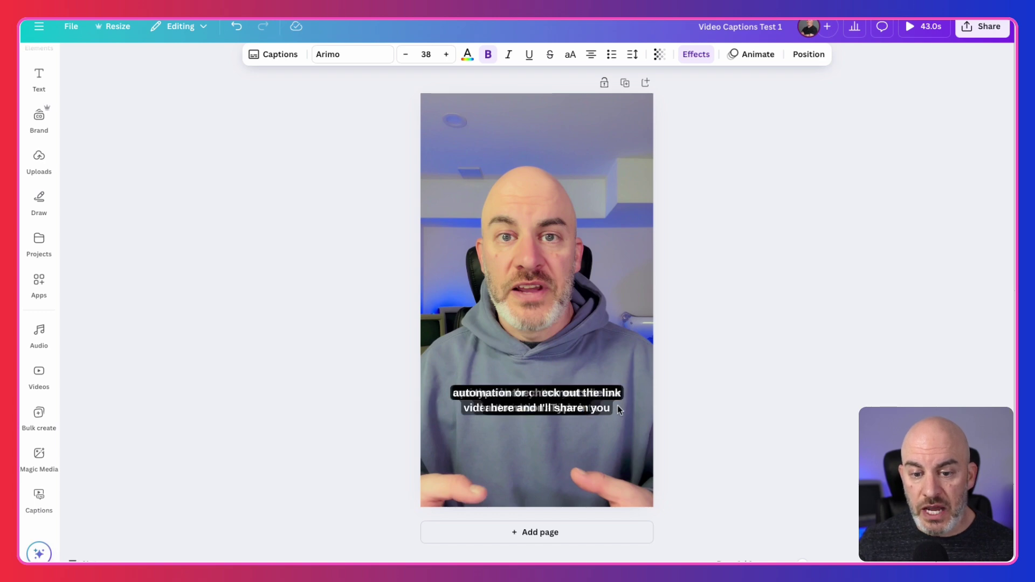
pyautogui.click(587, 398)
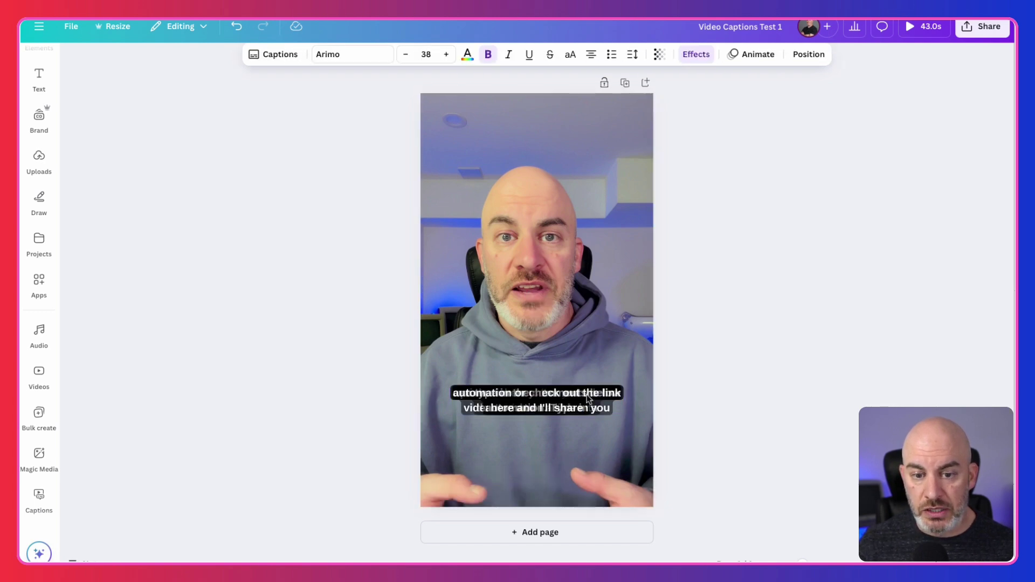
pyautogui.click(445, 54)
pyautogui.click(445, 55)
pyautogui.click(445, 54)
pyautogui.click(445, 55)
pyautogui.click(445, 54)
pyautogui.click(444, 55)
pyautogui.click(445, 55)
pyautogui.click(445, 55)
pyautogui.click(445, 55)
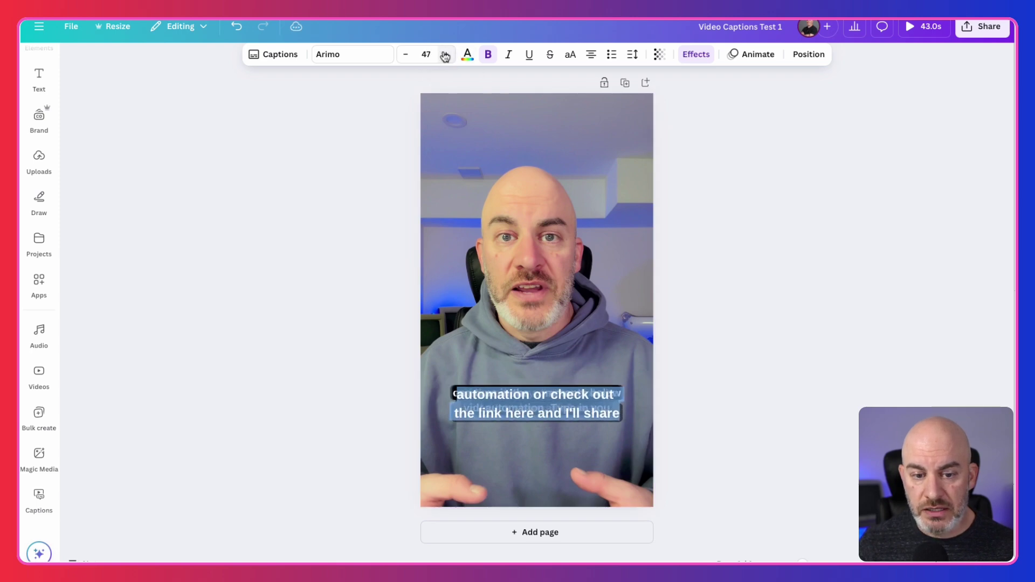
# Switch the captions to Genty Sans in blue and enlarge them to size 52.
pyautogui.click(388, 55)
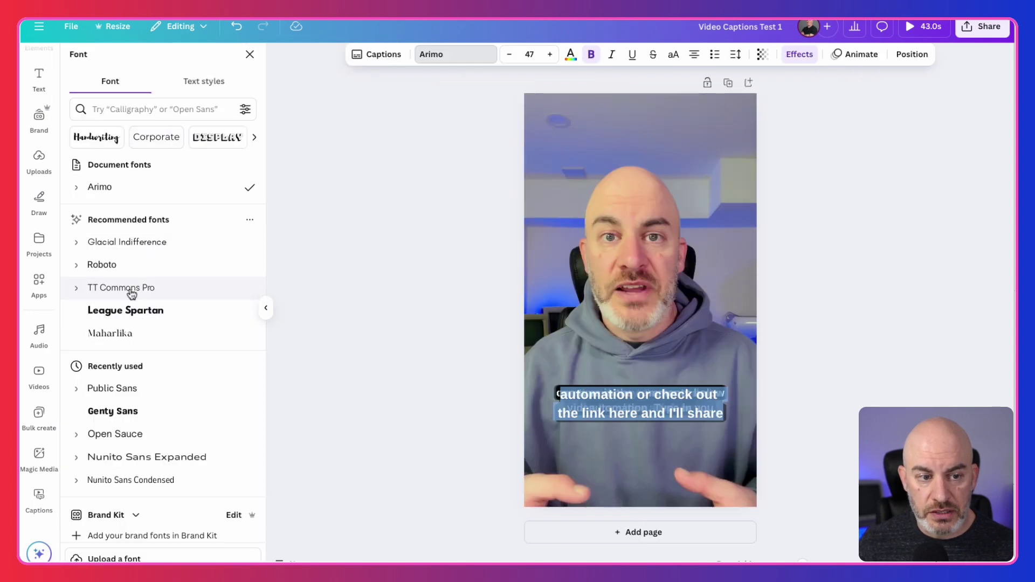
pyautogui.click(106, 264)
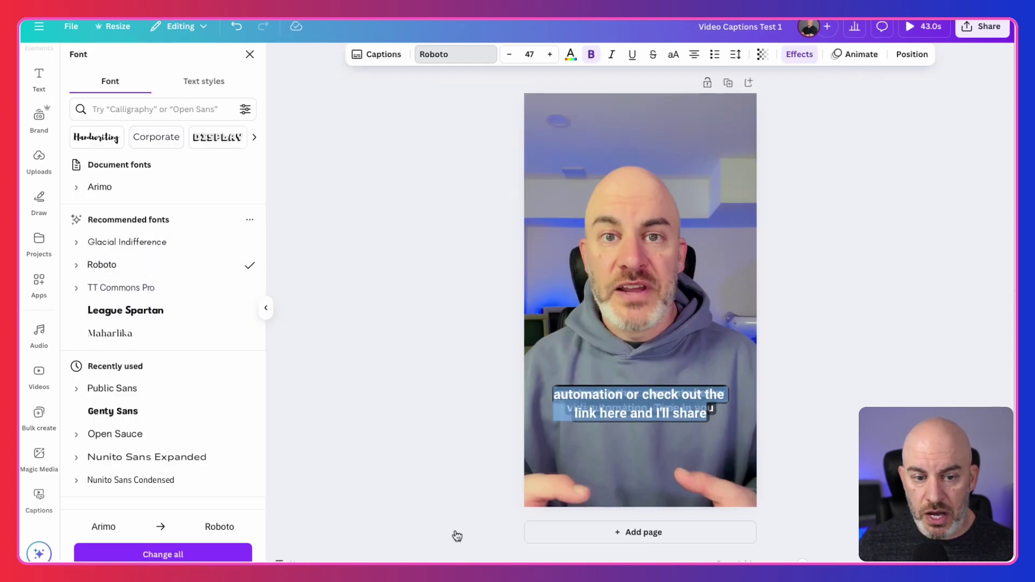
pyautogui.click(118, 414)
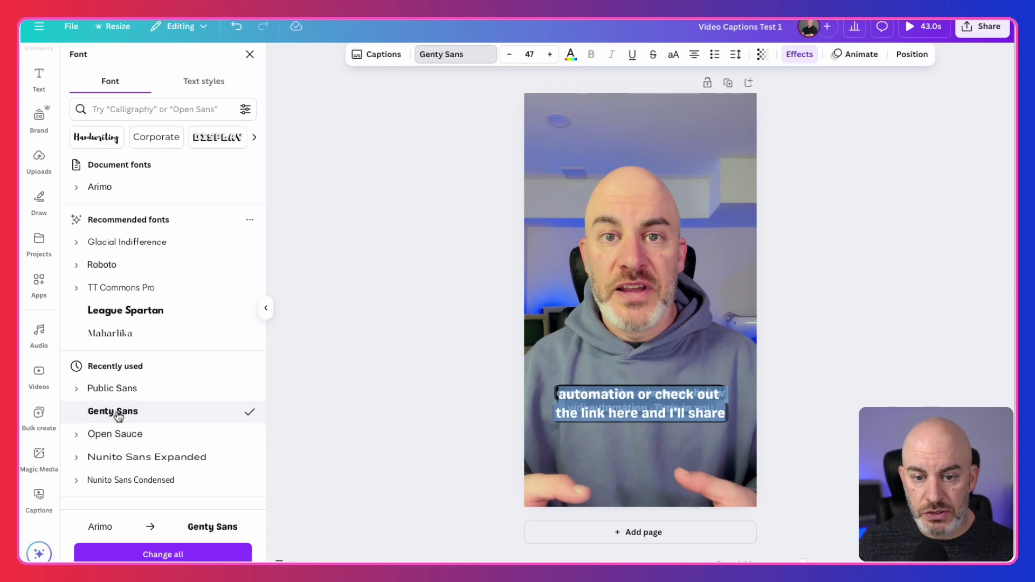
pyautogui.click(570, 55)
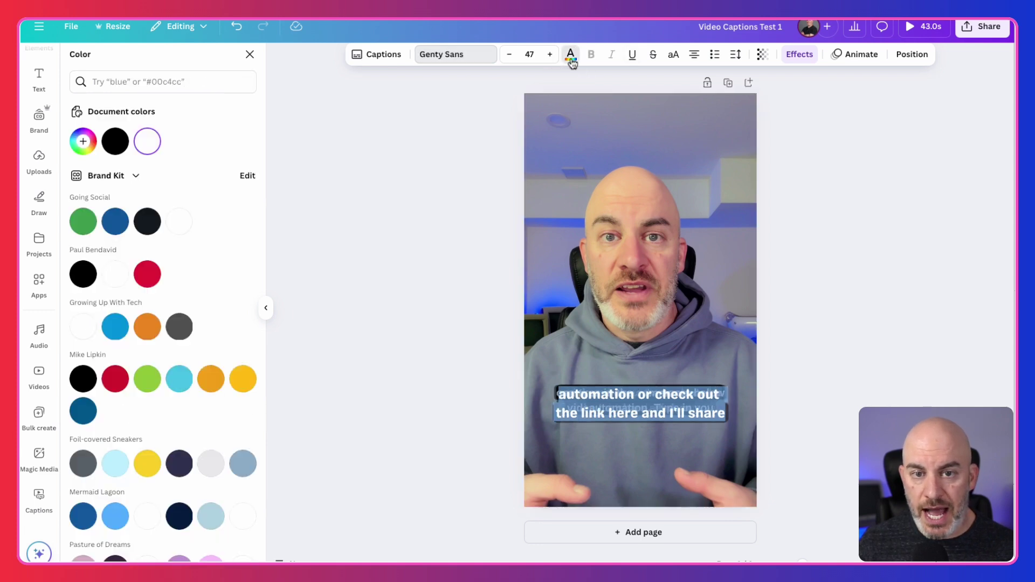
pyautogui.click(115, 225)
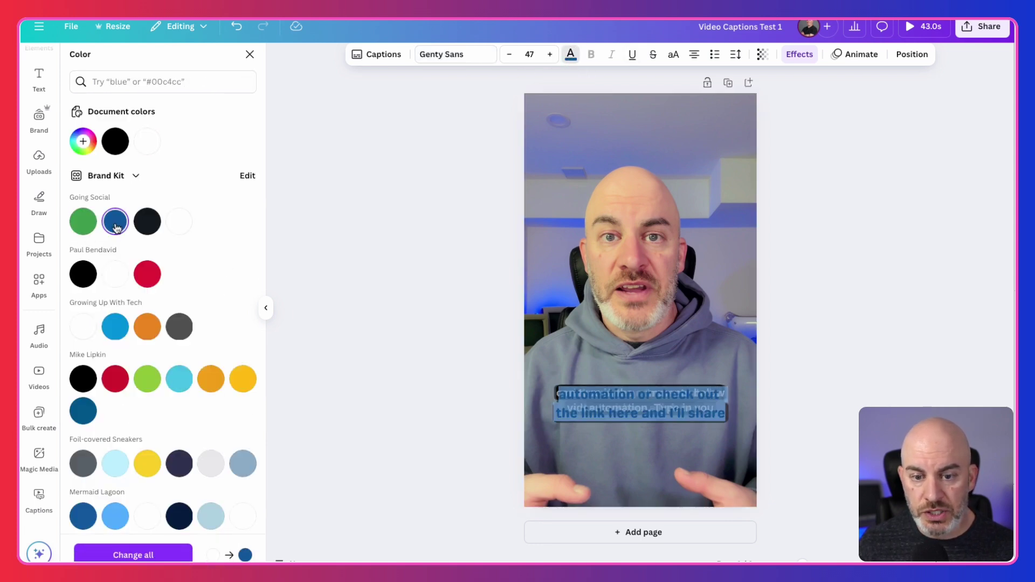
pyautogui.click(549, 55)
pyautogui.click(549, 55)
pyautogui.click(550, 55)
pyautogui.click(549, 54)
pyautogui.click(550, 54)
pyautogui.click(480, 309)
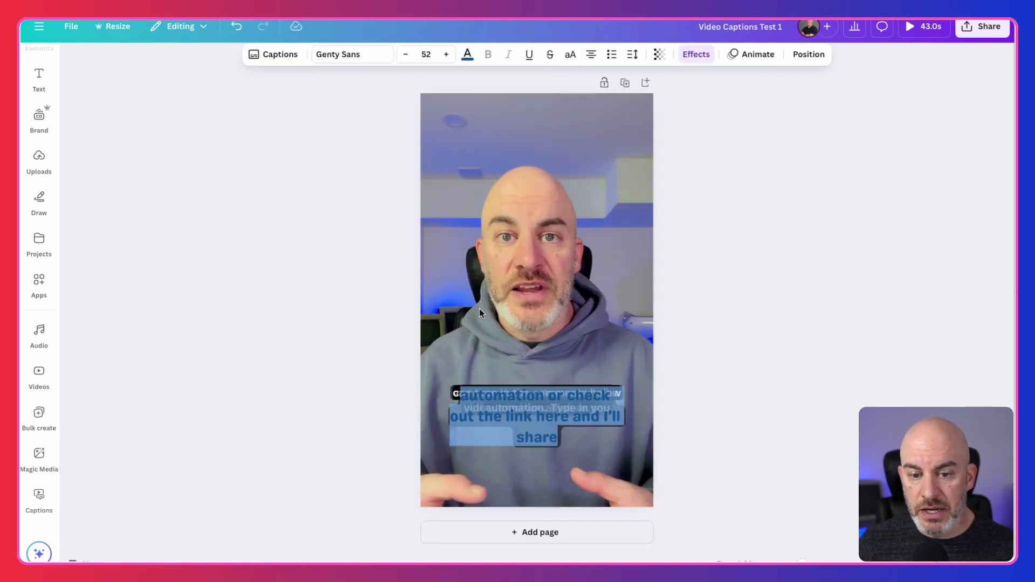
# Nudge the captions slightly into place on the video.
pyautogui.click(783, 446)
pyautogui.moveTo(546, 428)
pyautogui.mouseDown()
pyautogui.moveTo(560, 324)
pyautogui.moveTo(541, 419)
pyautogui.moveTo(561, 422)
pyautogui.moveTo(541, 421)
pyautogui.moveTo(541, 435)
pyautogui.moveTo(543, 413)
pyautogui.moveTo(545, 421)
pyautogui.mouseUp()
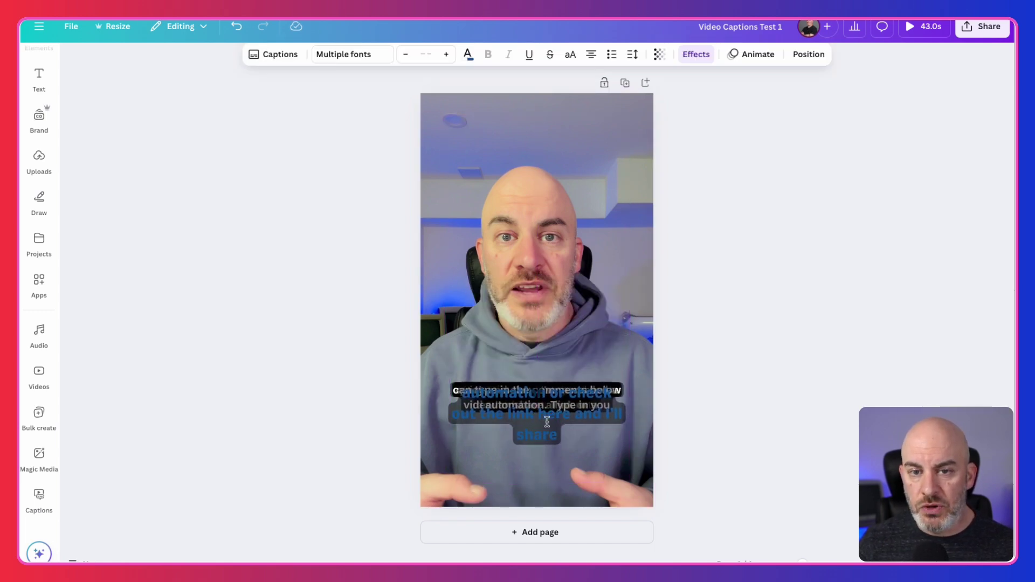
pyautogui.click(534, 345)
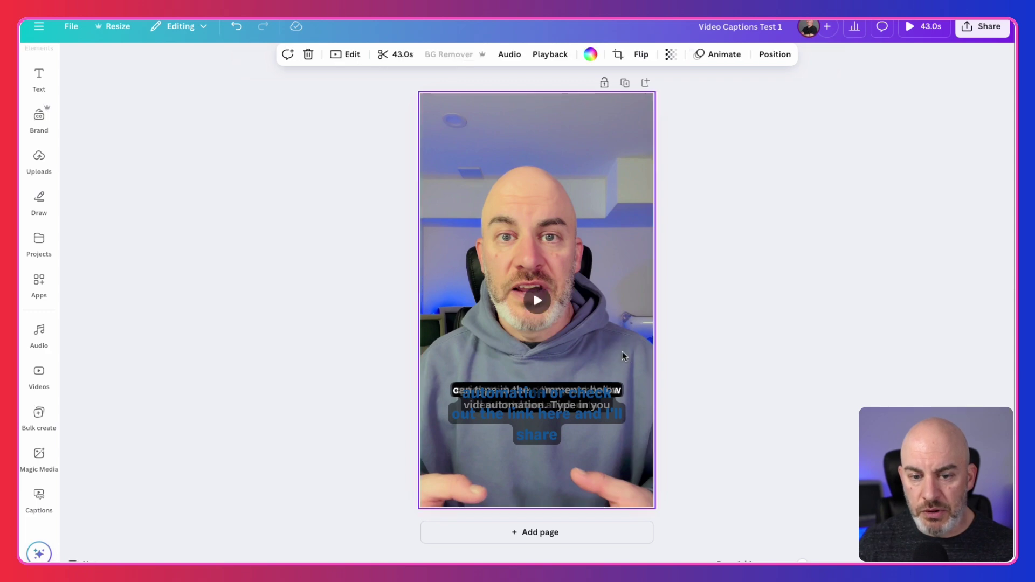
pyautogui.click(773, 415)
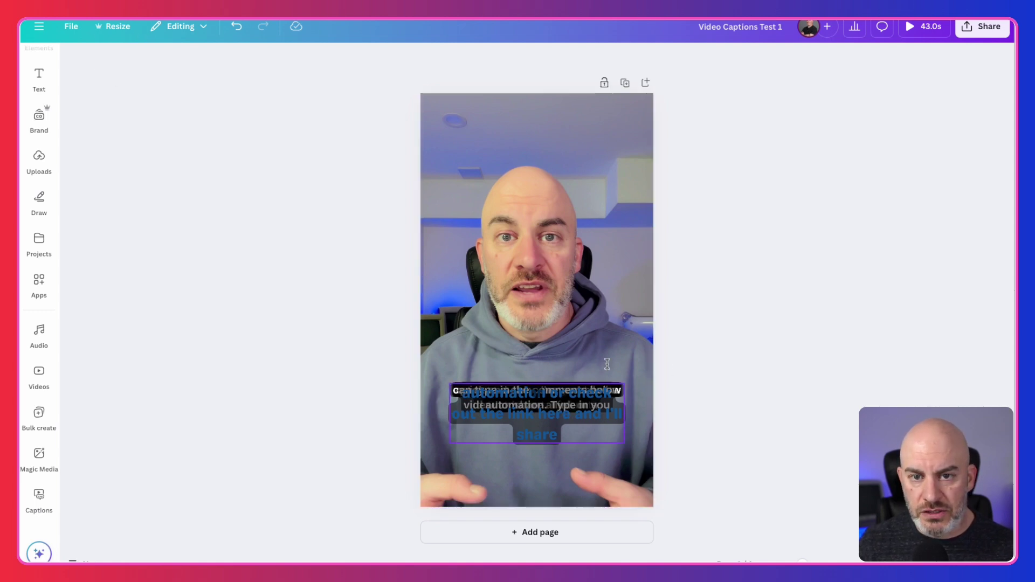
# Leave the design through the side panel to reach the Canva home page.
pyautogui.click(69, 31)
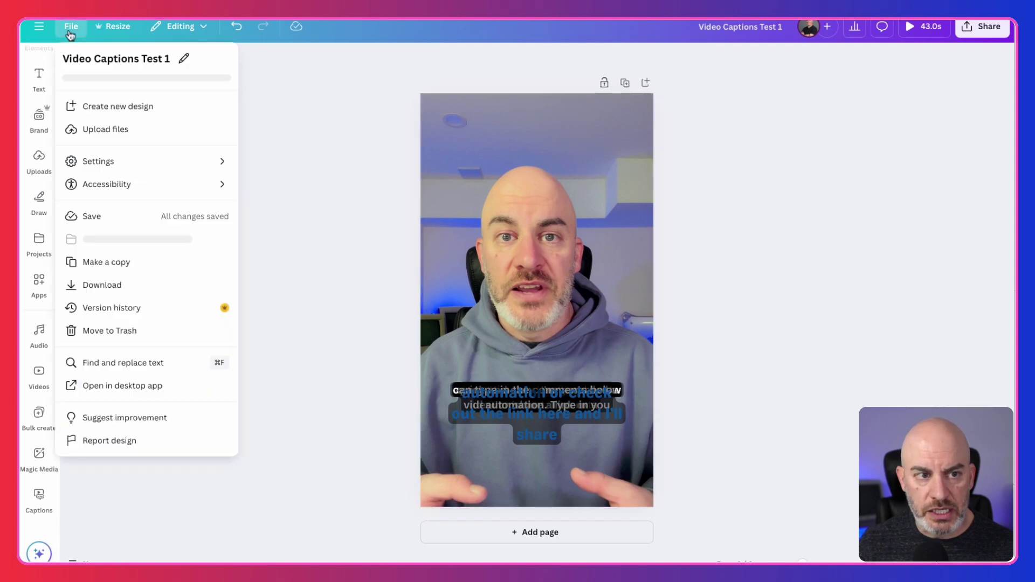
pyautogui.click(331, 125)
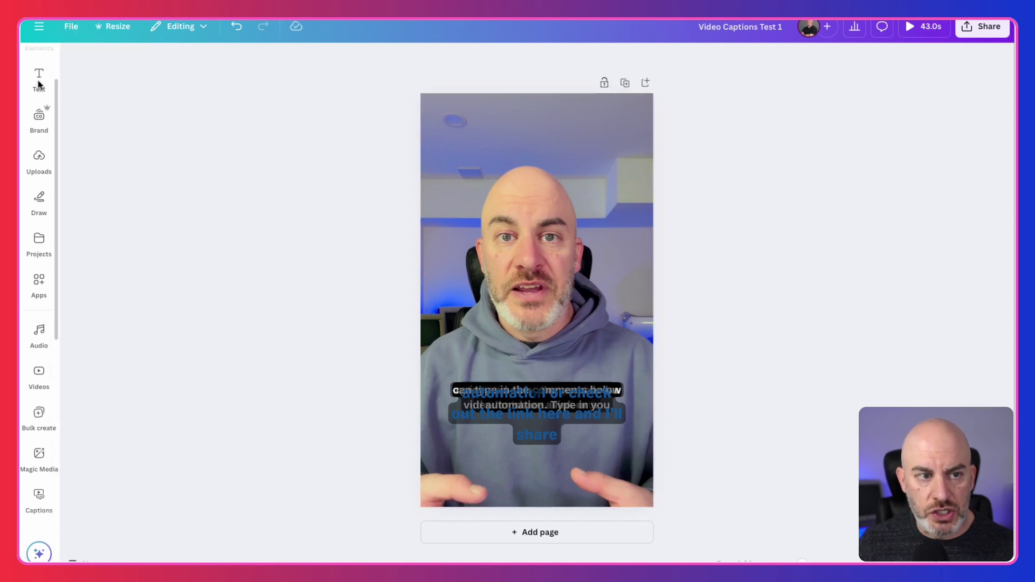
pyautogui.click(39, 26)
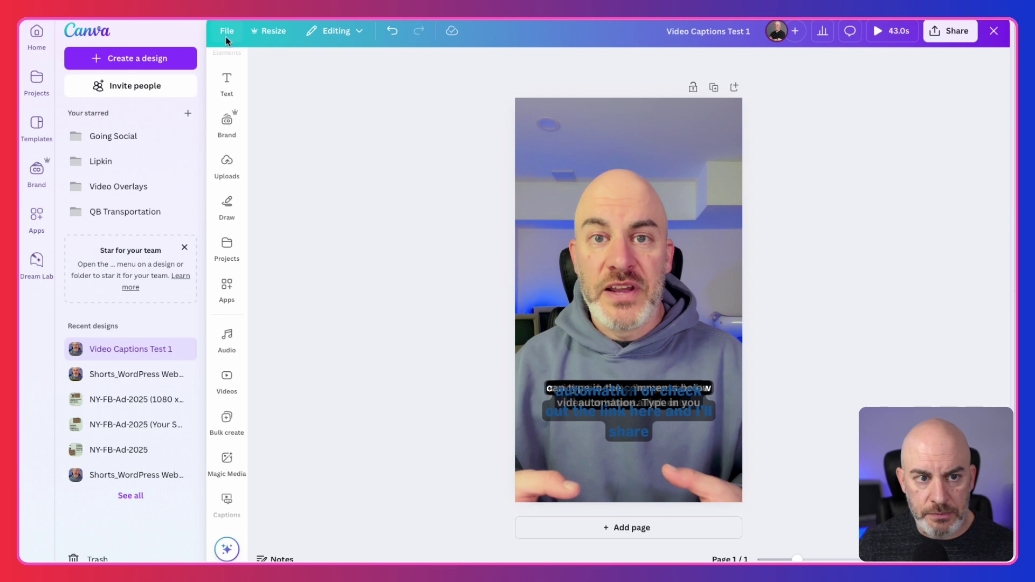
pyautogui.click(227, 33)
# Reopen Video Captions Test 1, nudge the captions lower and right, then return home.
pyautogui.click(238, 91)
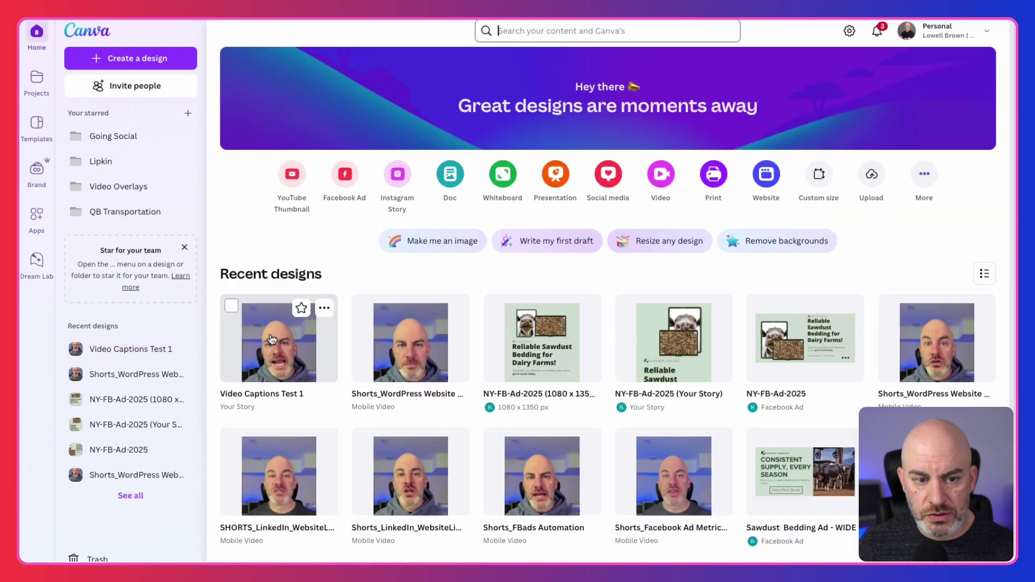
pyautogui.click(607, 407)
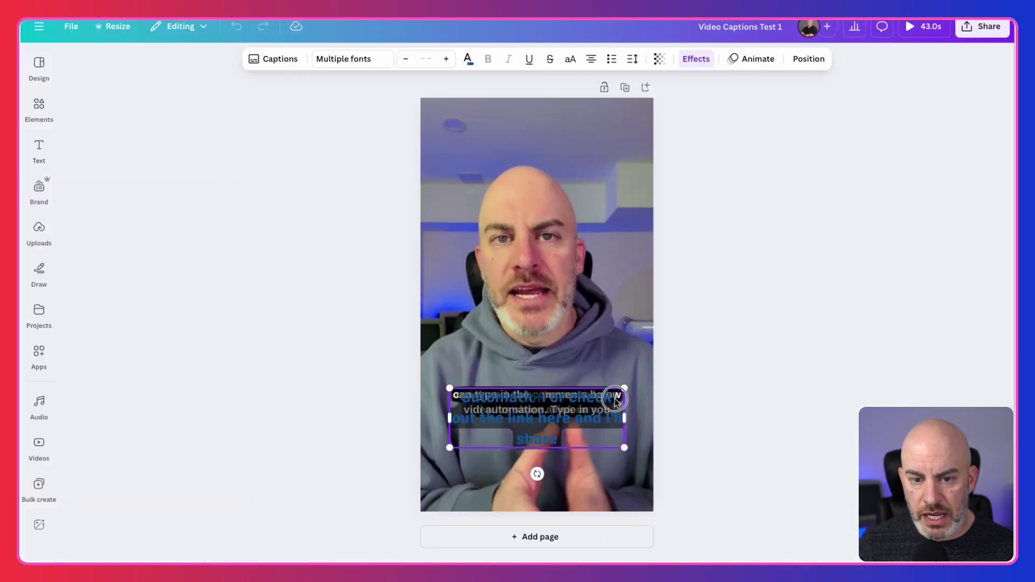
pyautogui.moveTo(532, 423); pyautogui.dragTo(545, 443)
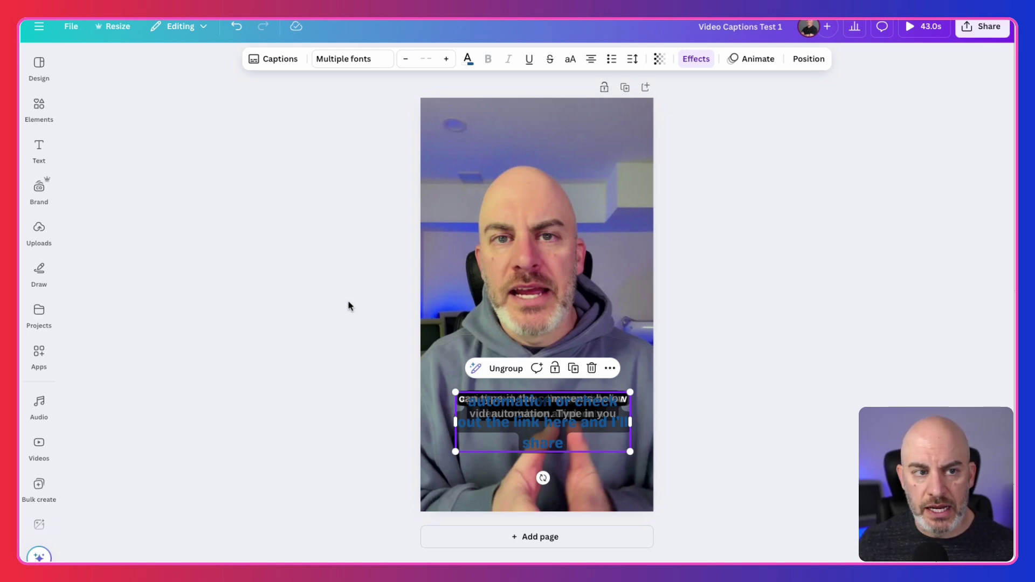
pyautogui.click(309, 237)
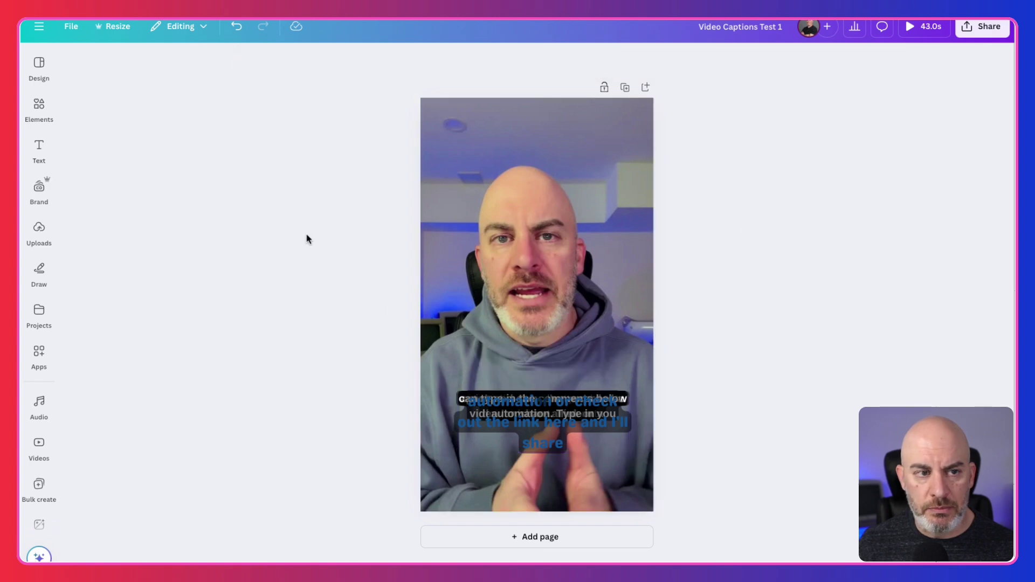
pyautogui.click(38, 26)
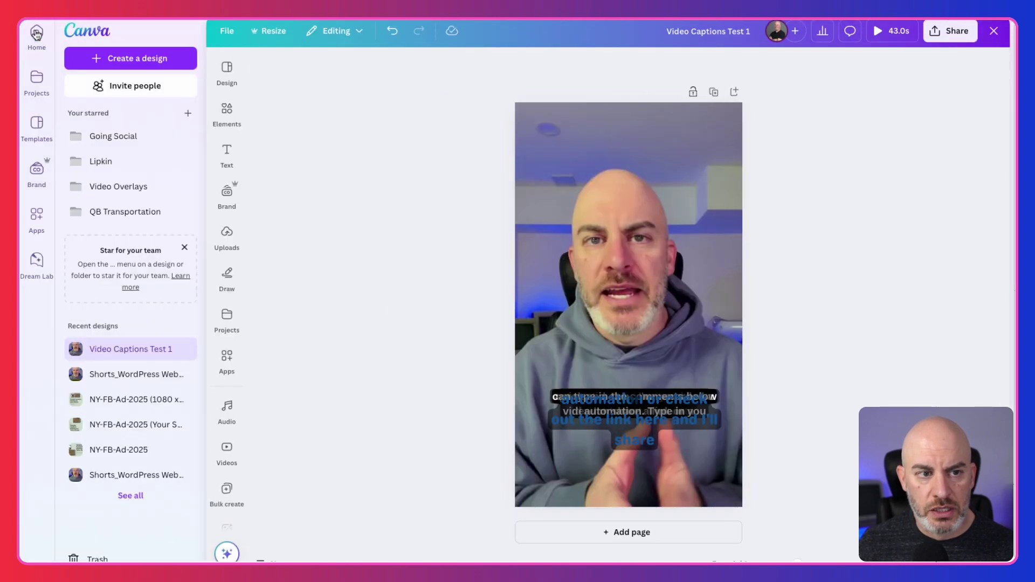
pyautogui.click(42, 41)
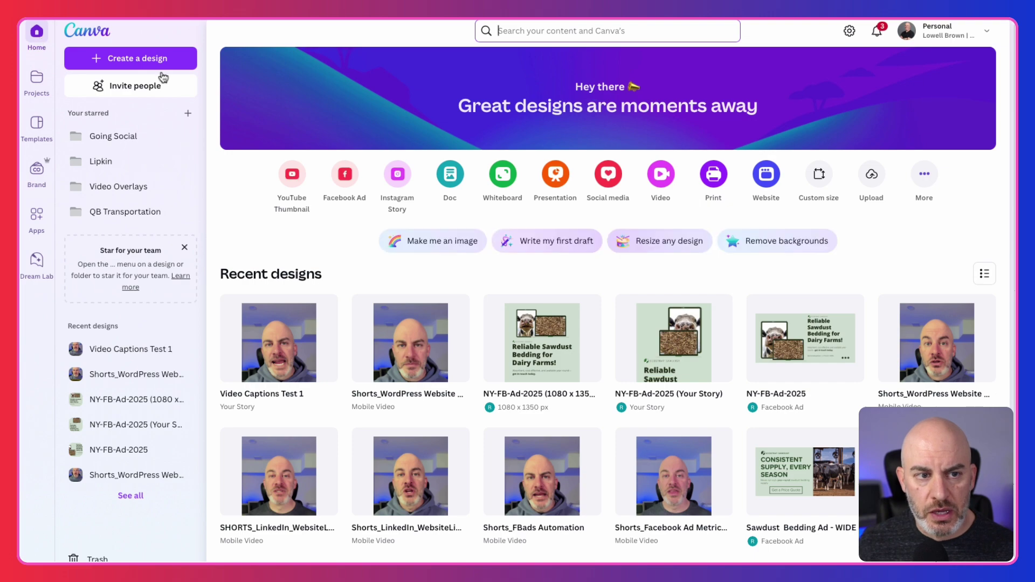
# Create an Instagram Story Video design and set the uploaded 29.5s clip as its background.
pyautogui.click(158, 65)
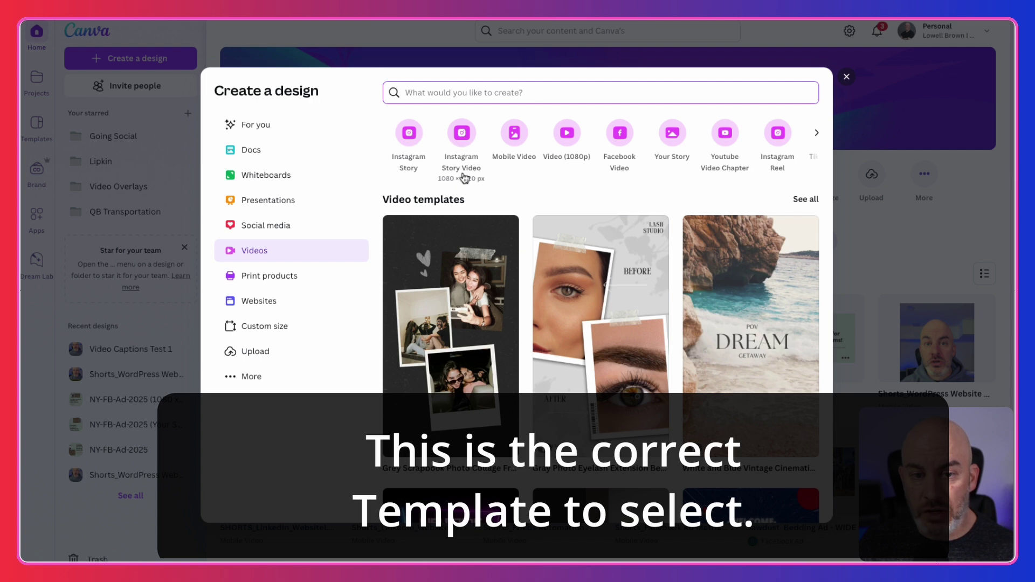
pyautogui.click(462, 134)
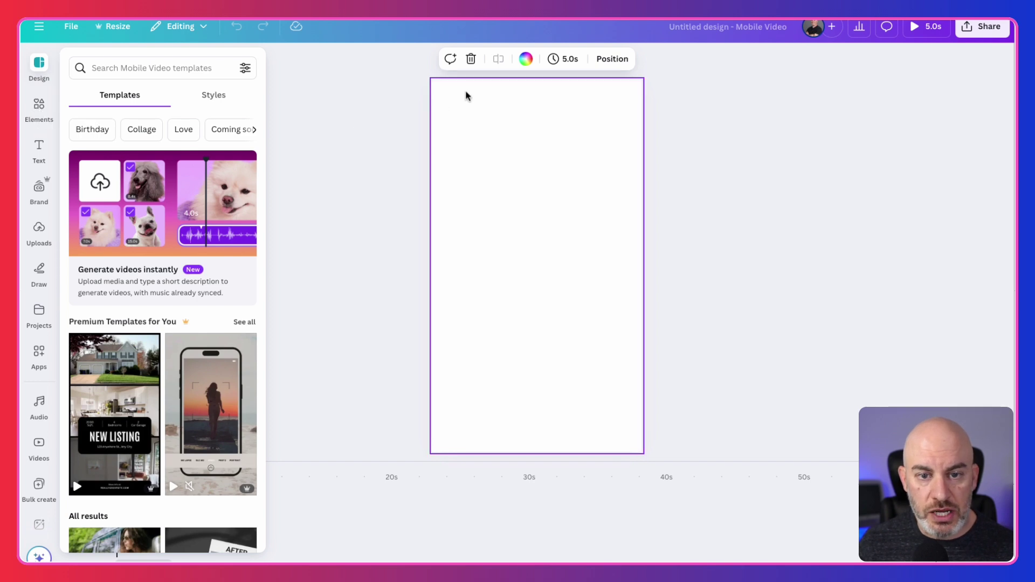
pyautogui.click(40, 237)
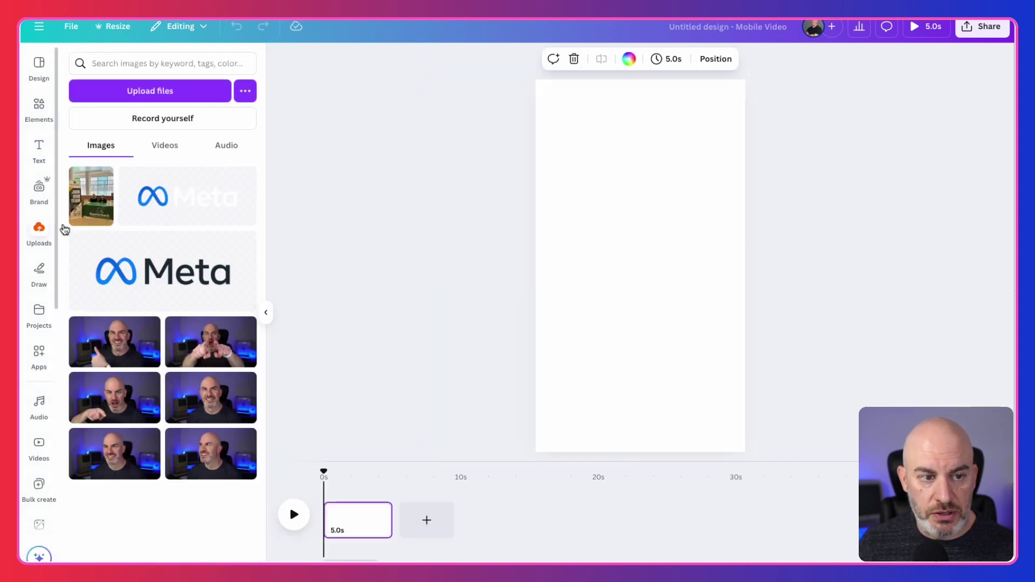
pyautogui.click(165, 150)
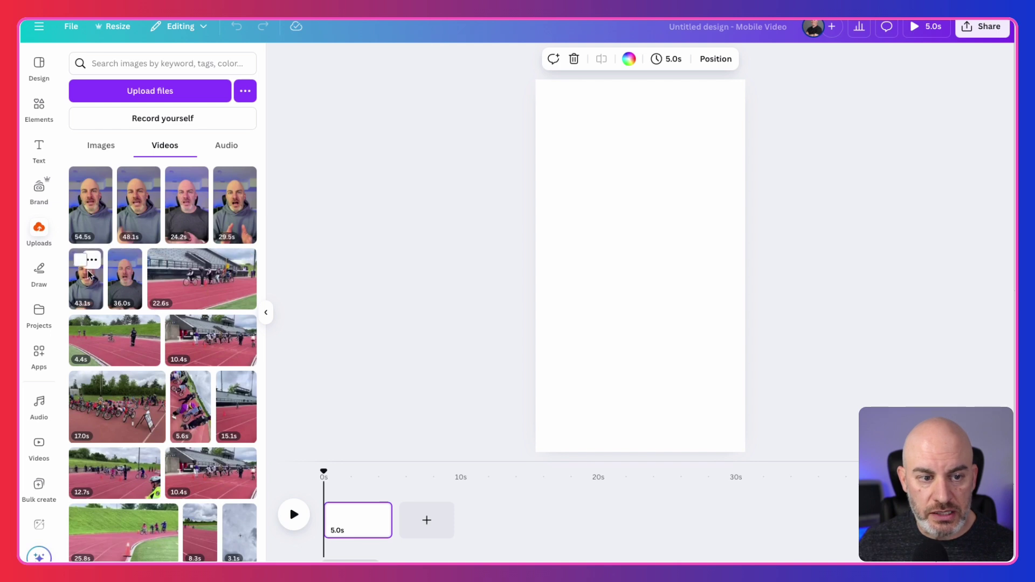
pyautogui.click(238, 208)
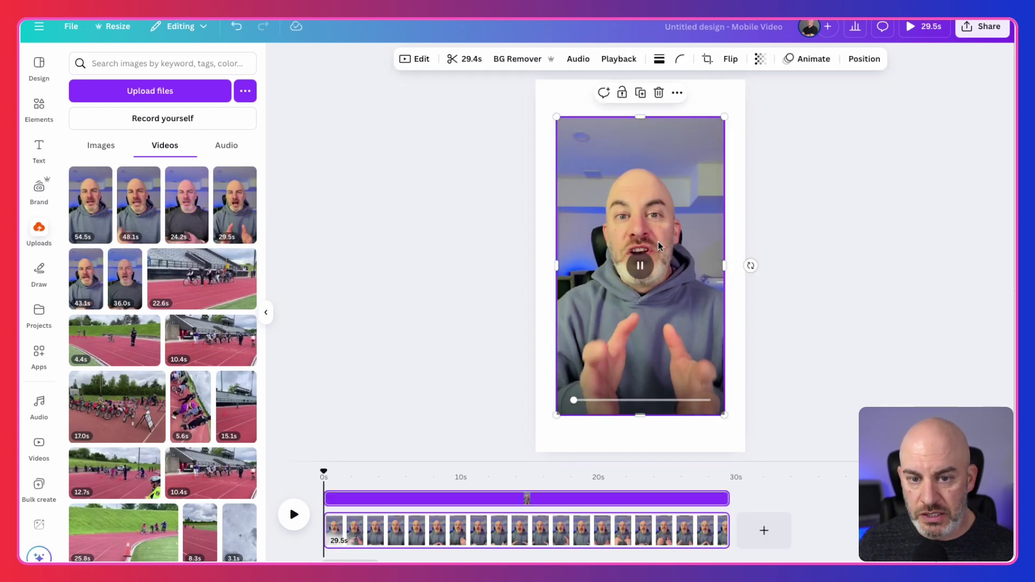
pyautogui.rightClick(686, 392)
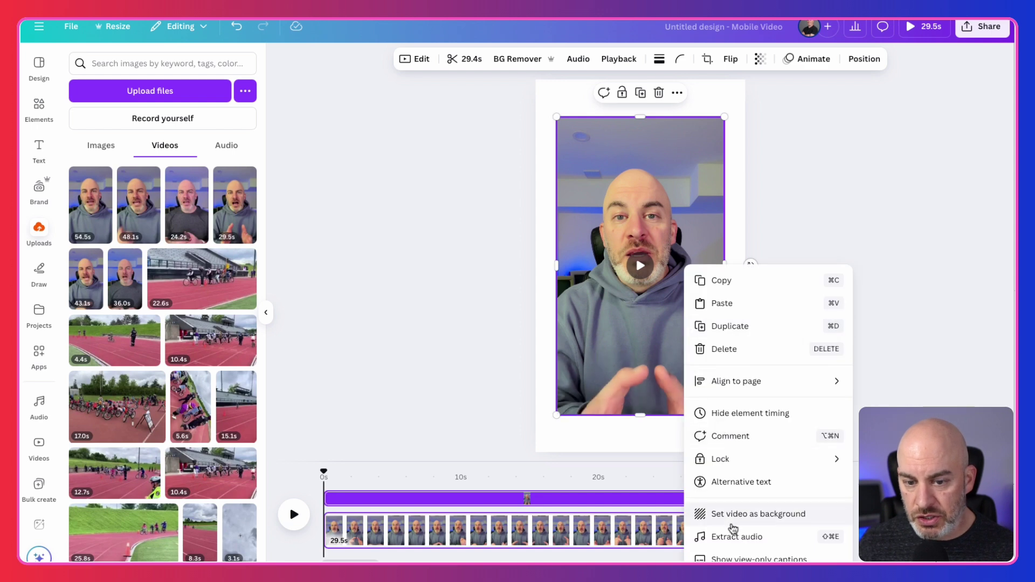
pyautogui.click(733, 522)
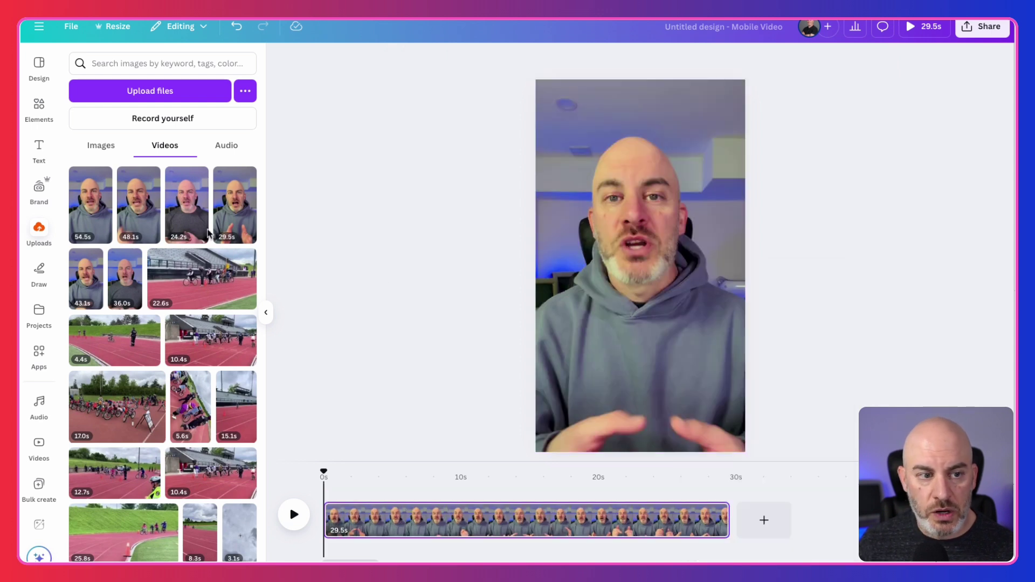
pyautogui.click(39, 147)
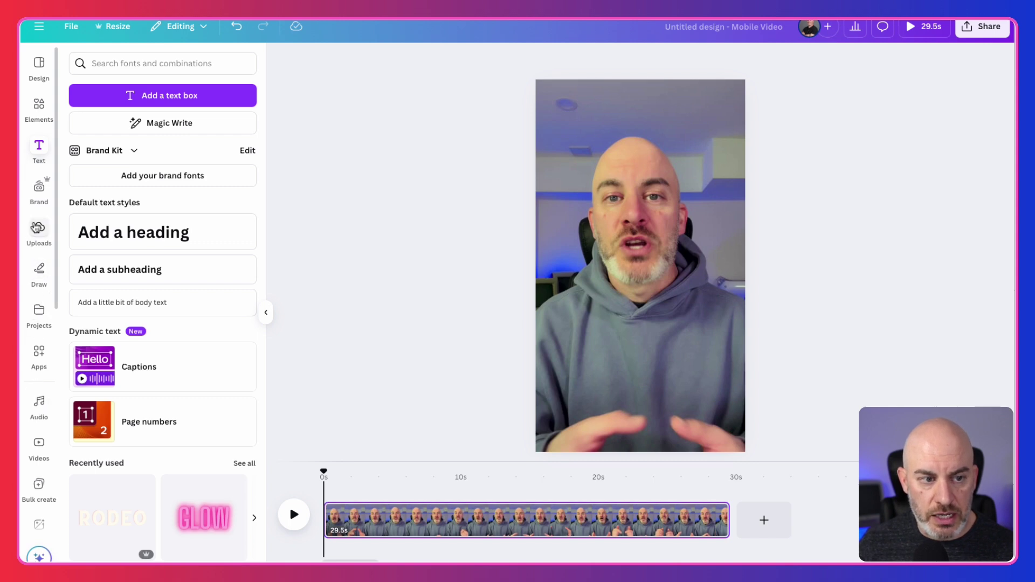
# Auto-generate captions from the video's speech and select the caption text.
pyautogui.click(136, 366)
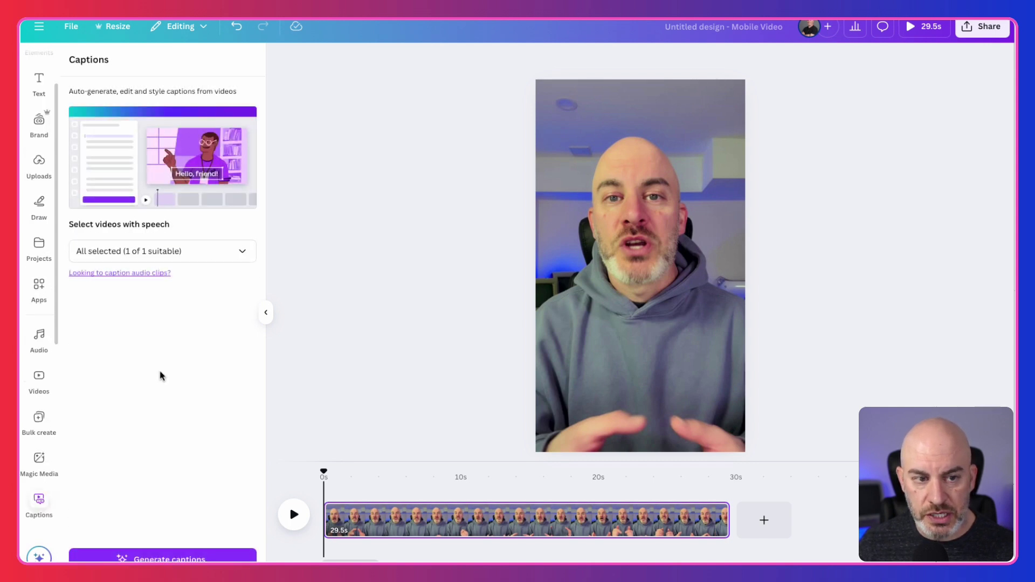
pyautogui.click(189, 555)
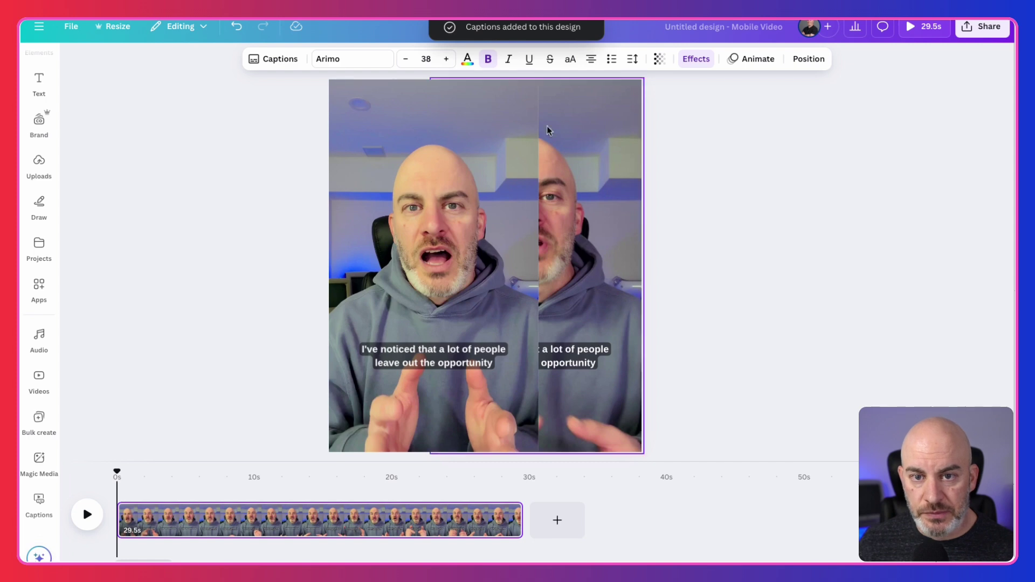
pyautogui.click(697, 250)
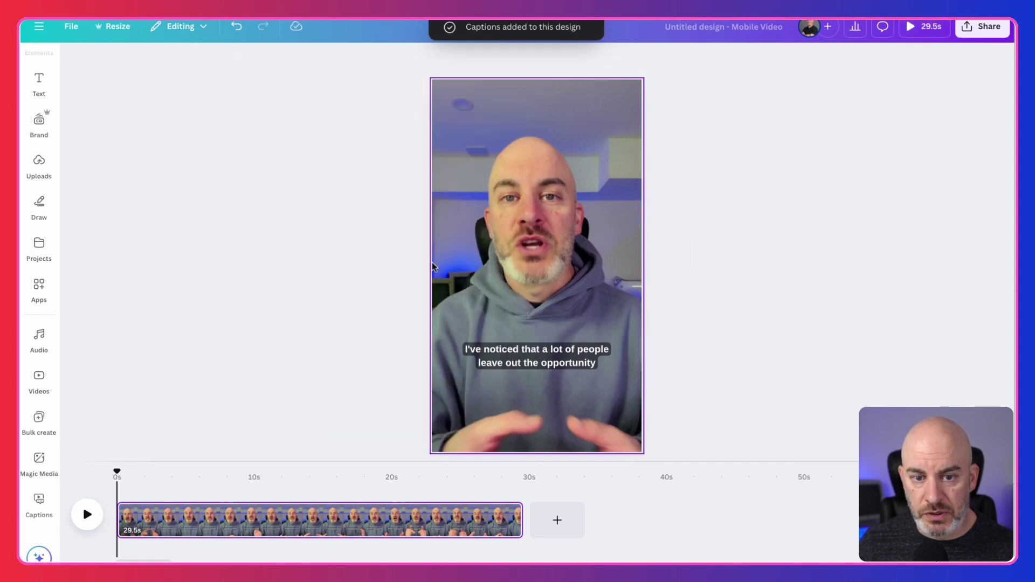
pyautogui.click(536, 357)
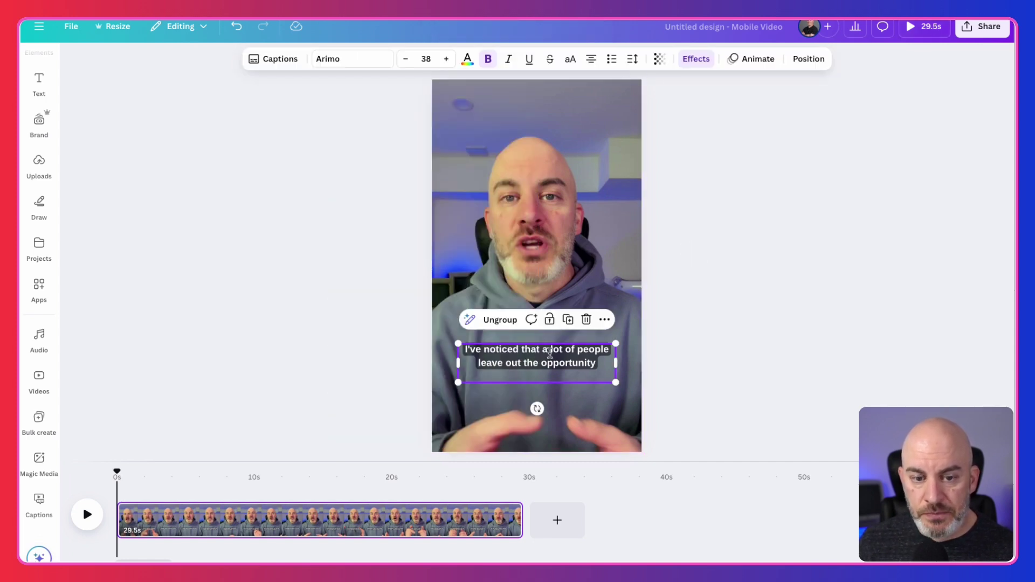
pyautogui.click(275, 60)
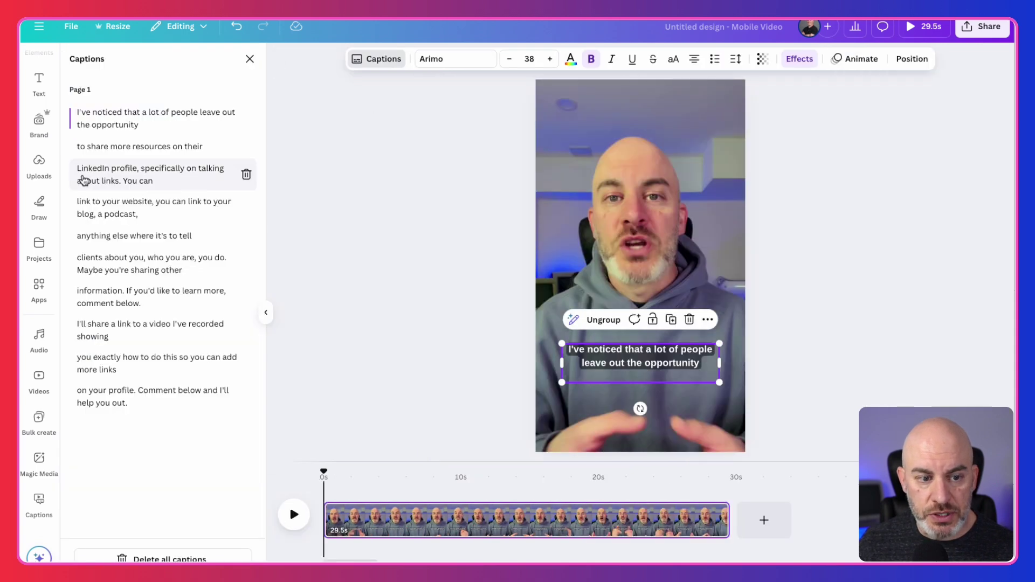
pyautogui.click(372, 64)
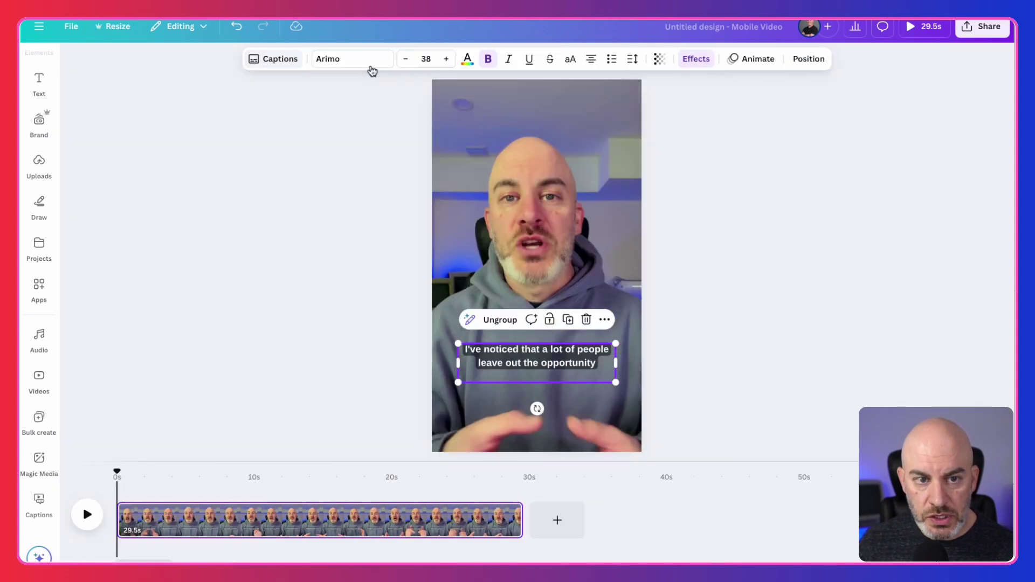
# Set the captions to League Spartan at size 50.
pyautogui.click(370, 64)
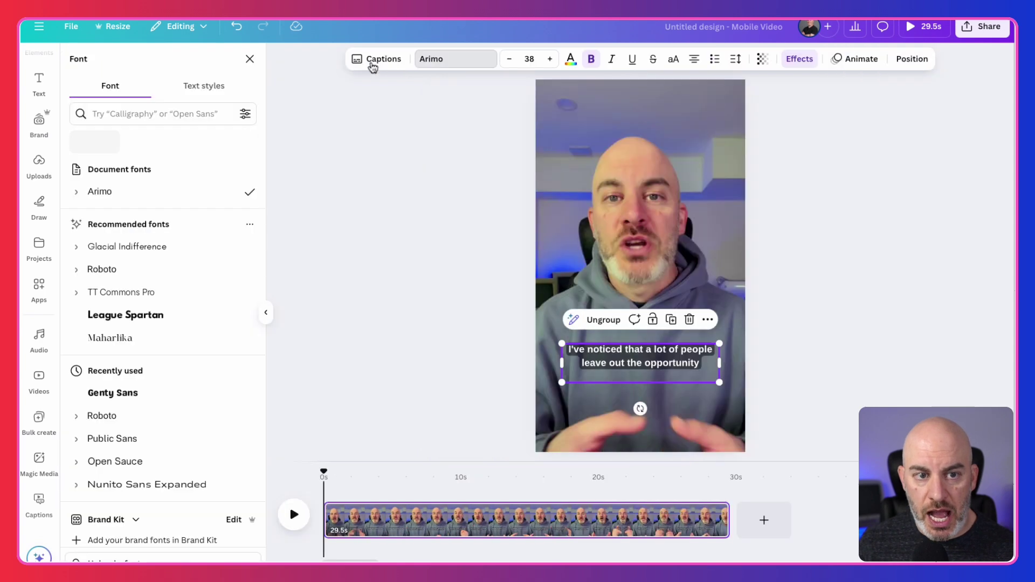
pyautogui.scroll(-2, 132, 377)
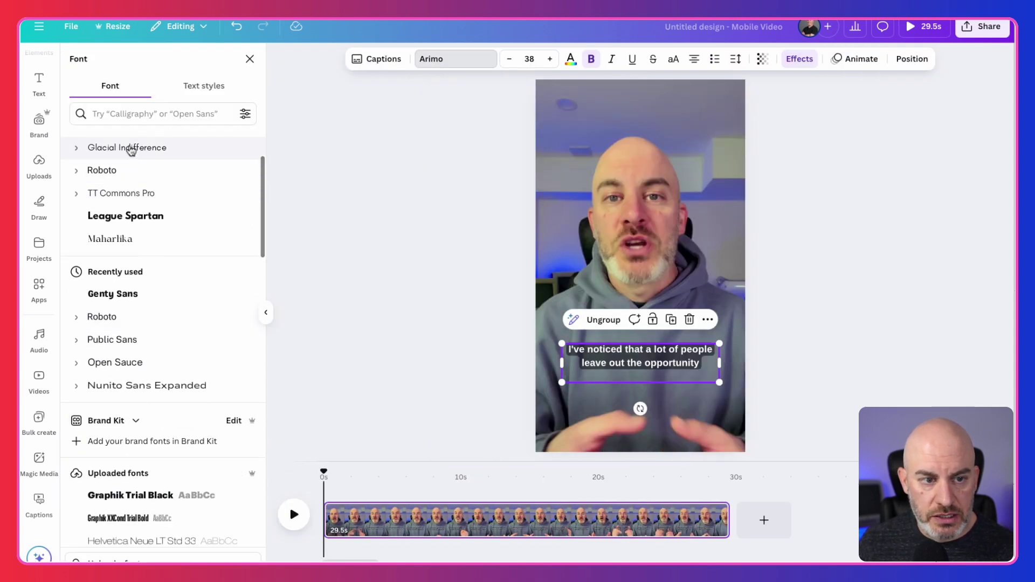
pyautogui.click(132, 217)
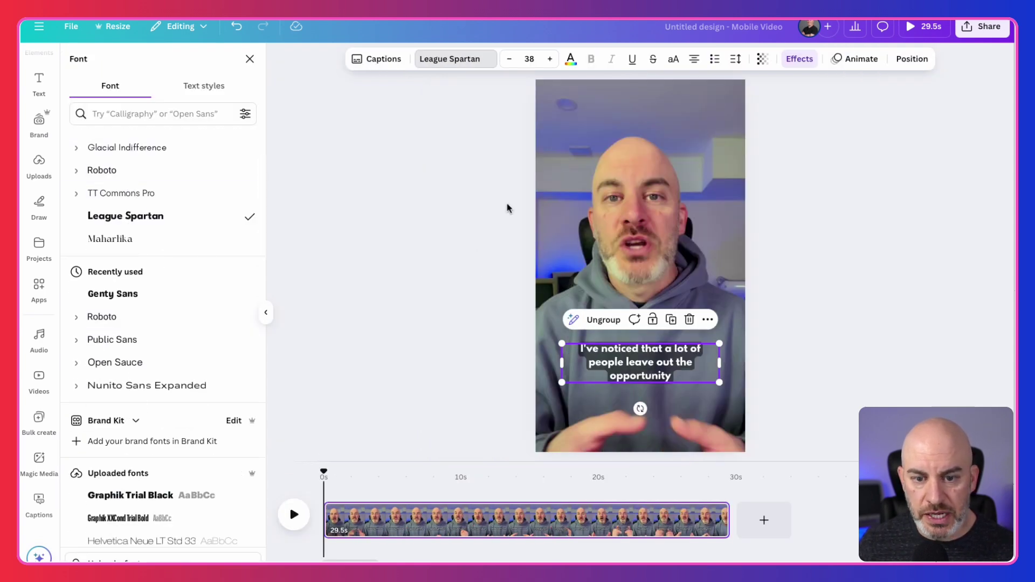
pyautogui.click(538, 59)
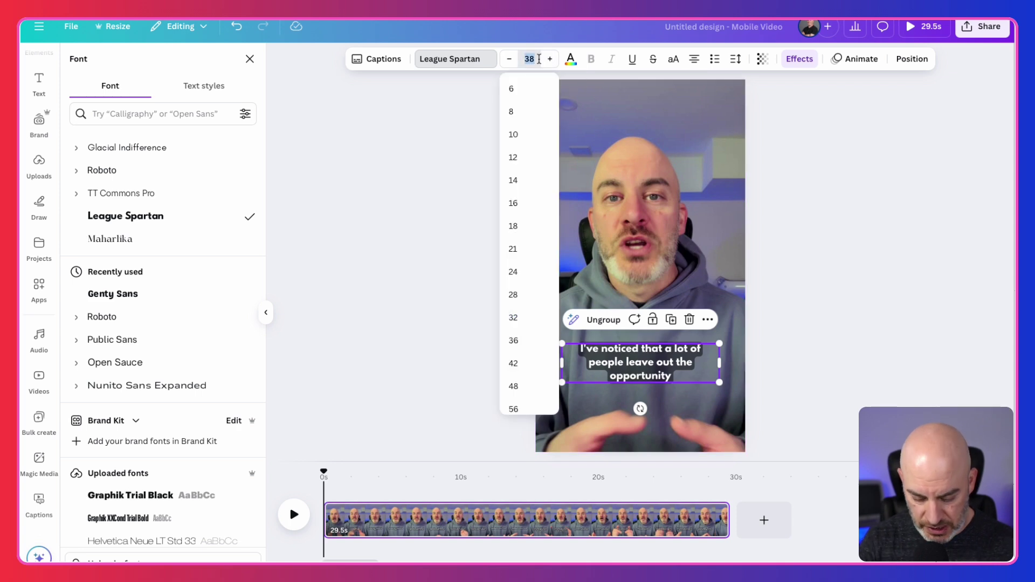
pyautogui.press('Return')
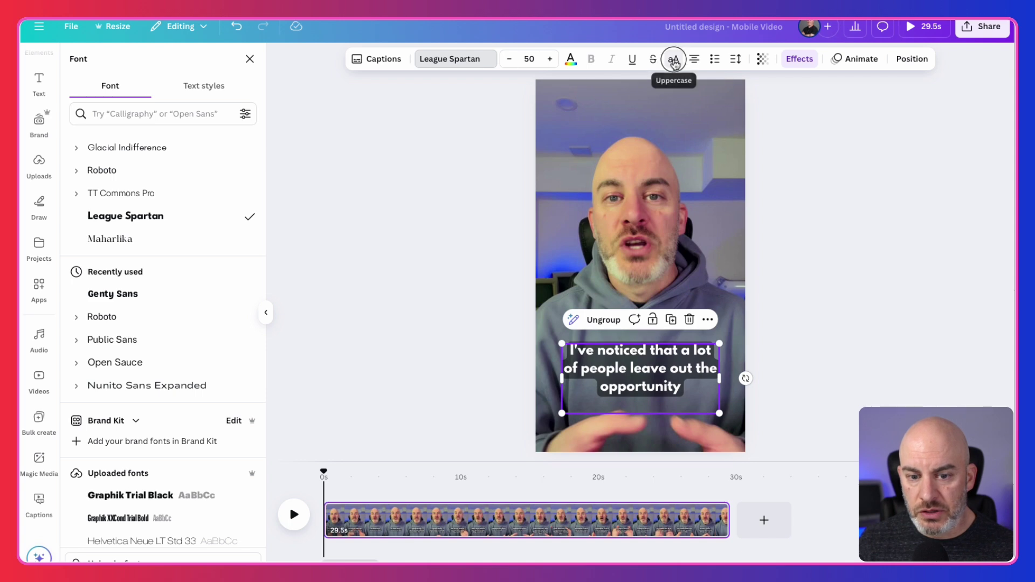
# Make the captions uppercase, widen their box, and raise line spacing to 1.73.
pyautogui.click(674, 59)
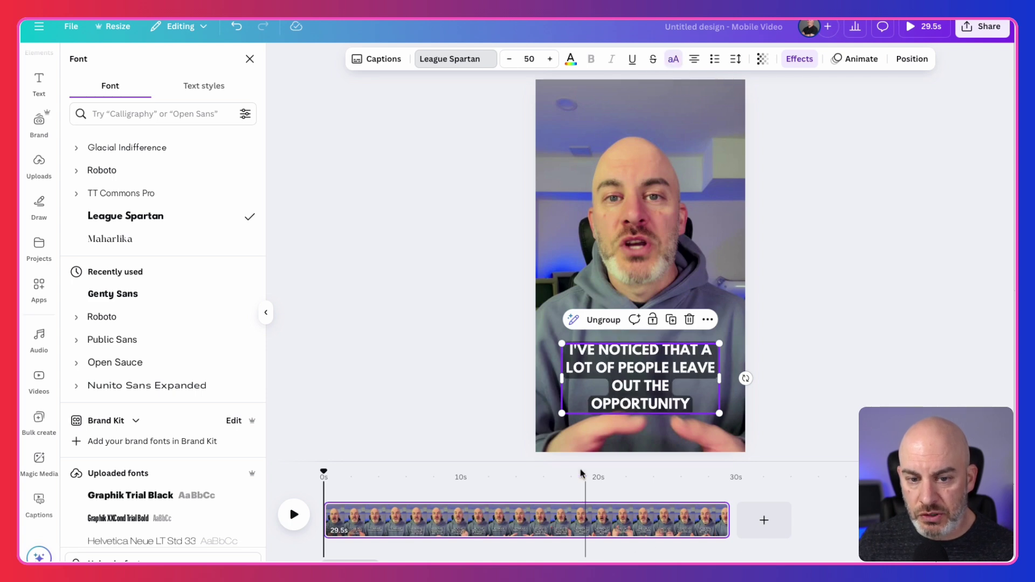
pyautogui.moveTo(564, 380); pyautogui.dragTo(544, 379)
pyautogui.click(736, 59)
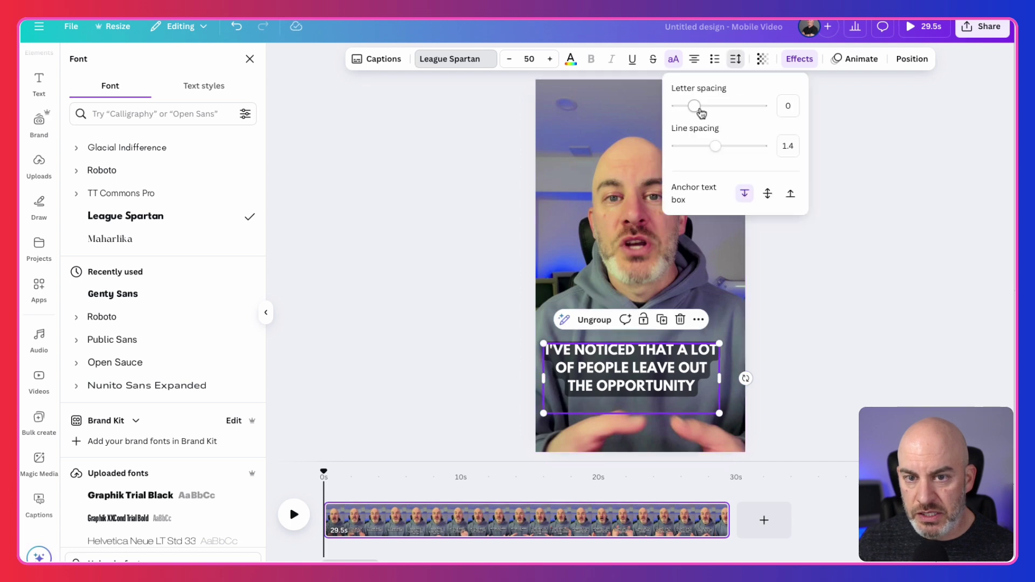
pyautogui.moveTo(710, 149); pyautogui.dragTo(731, 149)
pyautogui.click(822, 236)
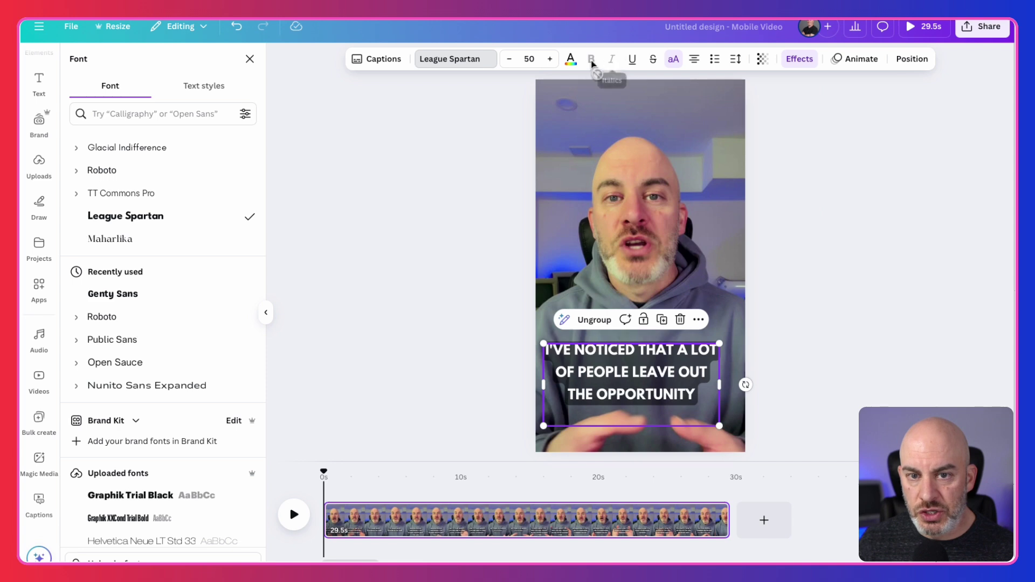
# Shift the captions sideways so they sit centred on the video.
pyautogui.click(250, 58)
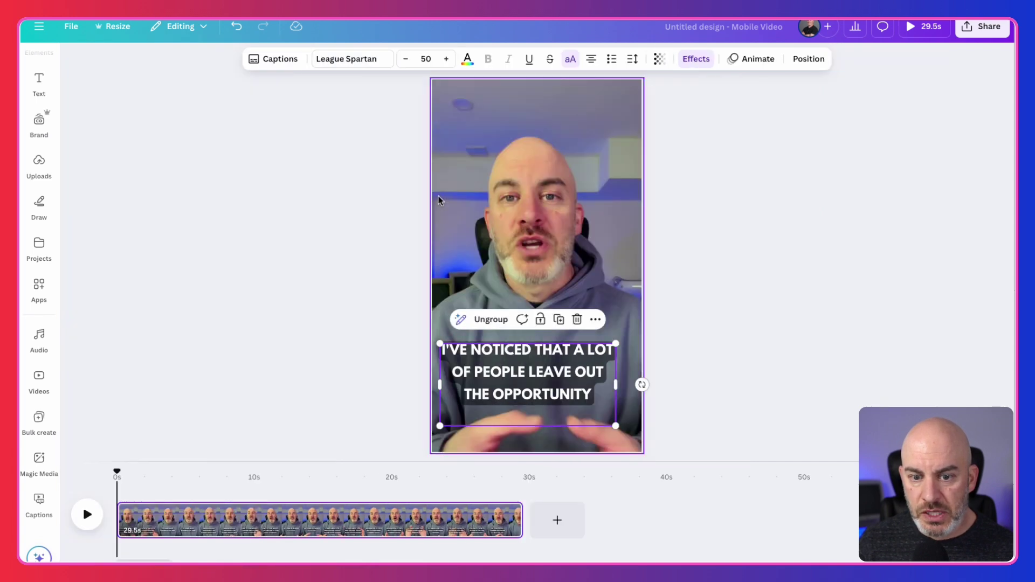
pyautogui.click(706, 270)
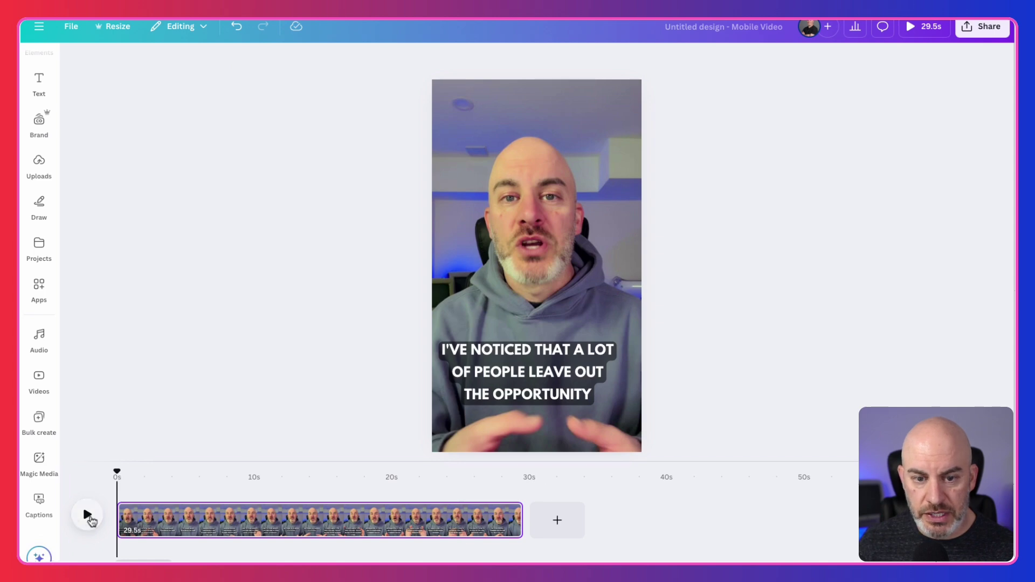
pyautogui.click(91, 521)
pyautogui.click(89, 518)
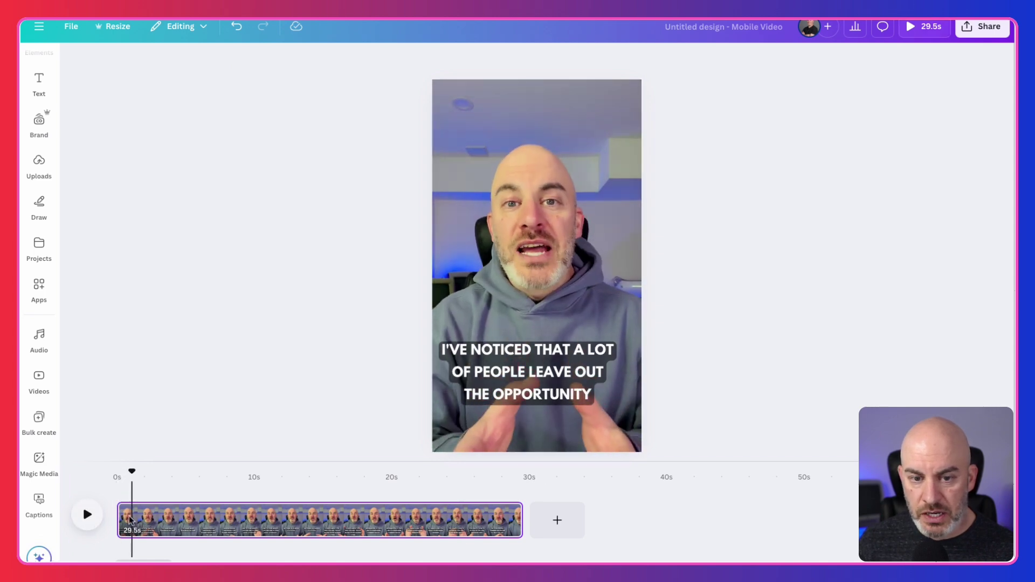
pyautogui.click(534, 373)
pyautogui.moveTo(489, 373)
pyautogui.mouseDown()
pyautogui.moveTo(522, 372)
pyautogui.moveTo(501, 373)
pyautogui.mouseUp()
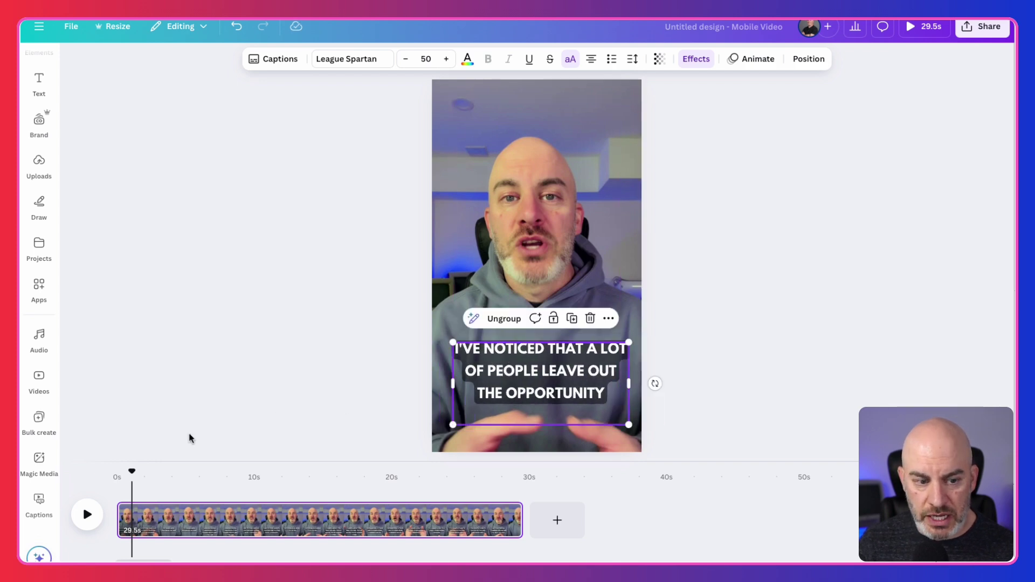
pyautogui.click(190, 438)
# Play, pause and scrub the video to review how the captions read.
pyautogui.click(84, 520)
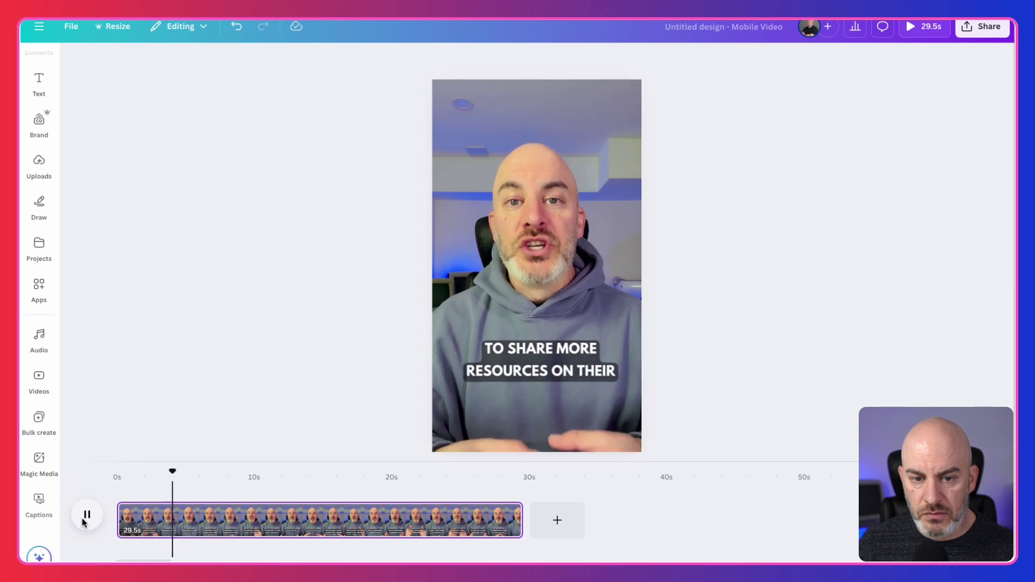
pyautogui.click(84, 520)
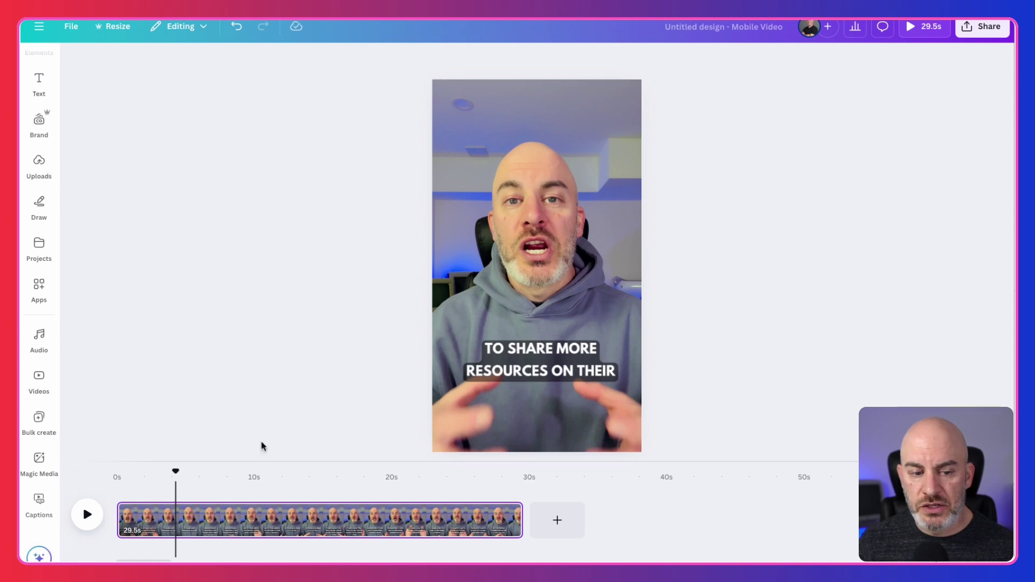
pyautogui.click(90, 523)
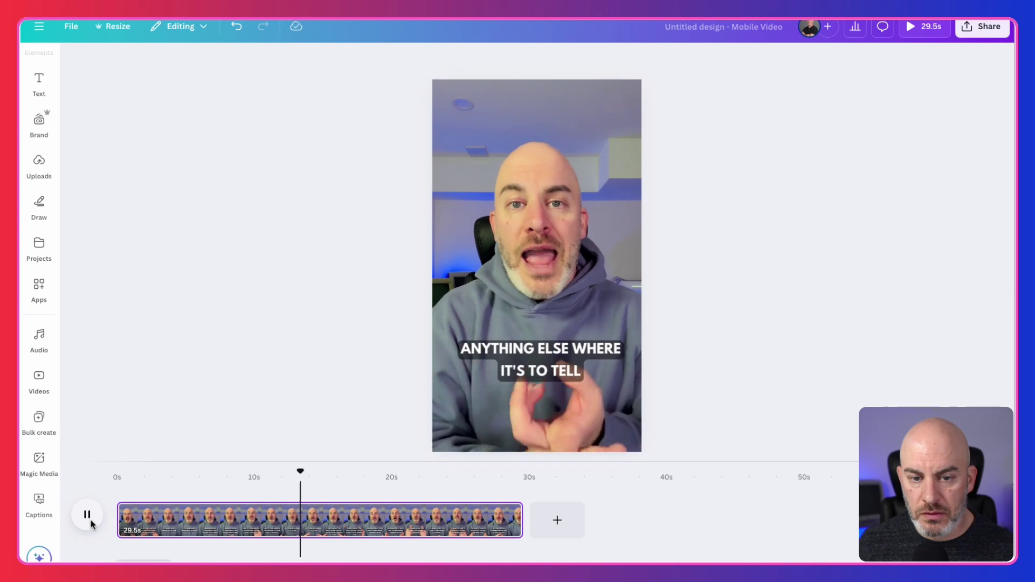
pyautogui.click(89, 519)
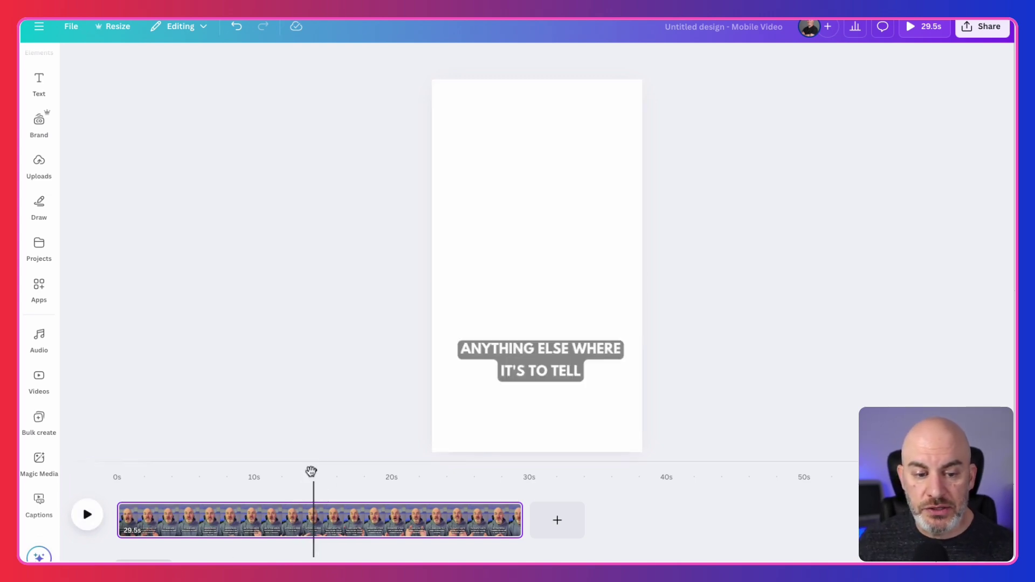
pyautogui.moveTo(312, 472); pyautogui.dragTo(296, 473)
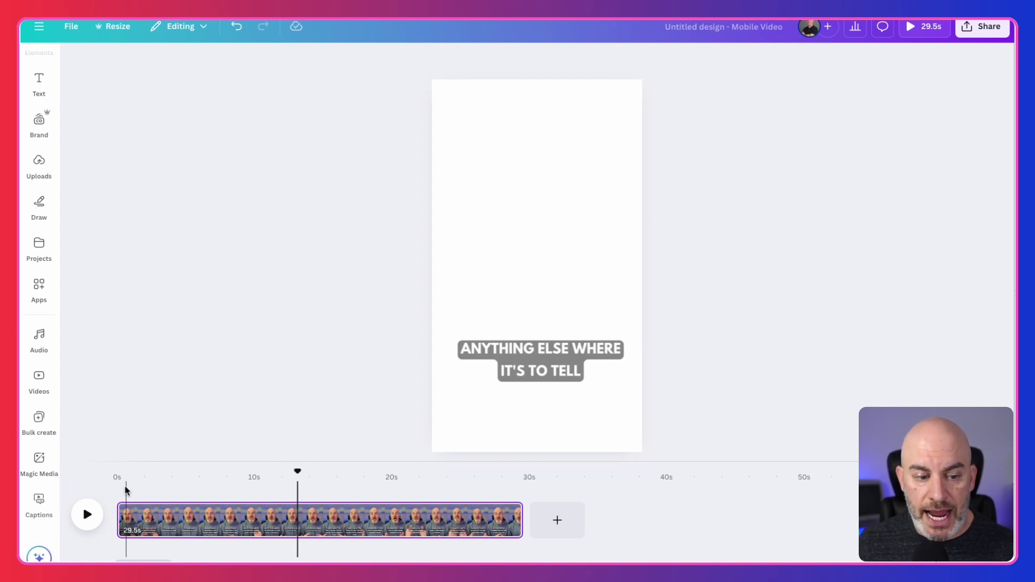
pyautogui.click(87, 516)
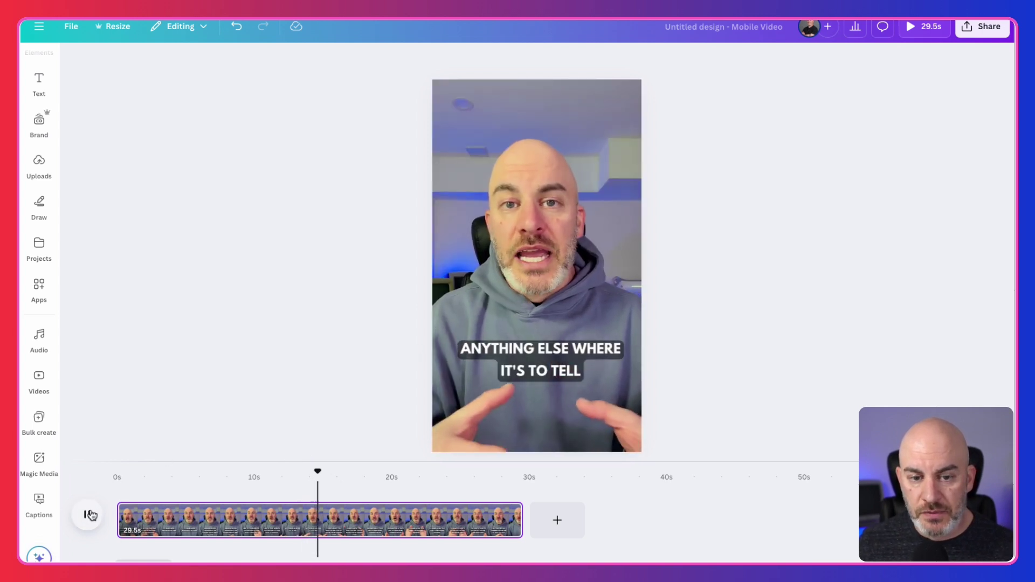
pyautogui.click(88, 515)
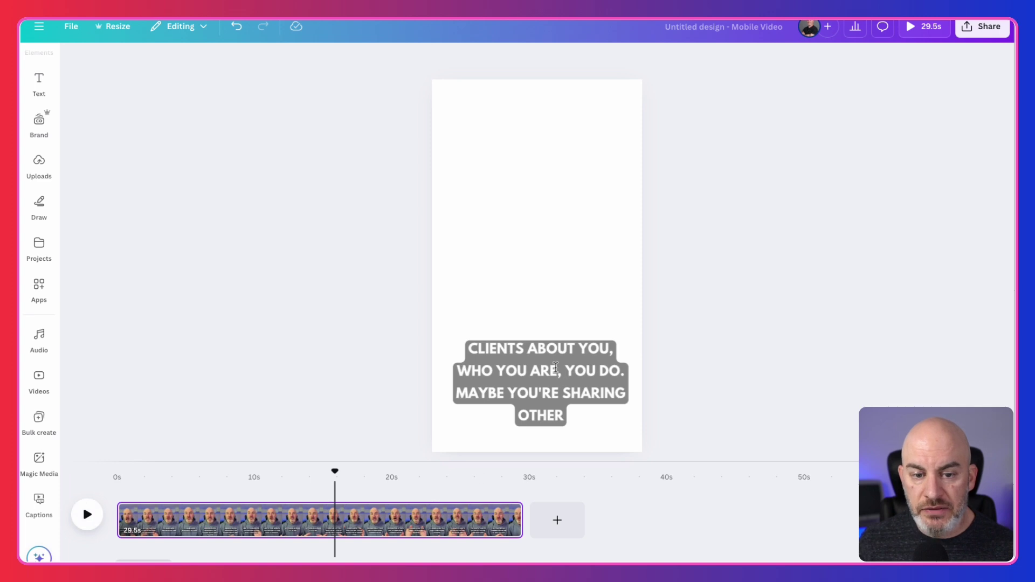
# Colour the words WHO YOU ARE light blue in their caption.
pyautogui.click(531, 386)
pyautogui.click(531, 385)
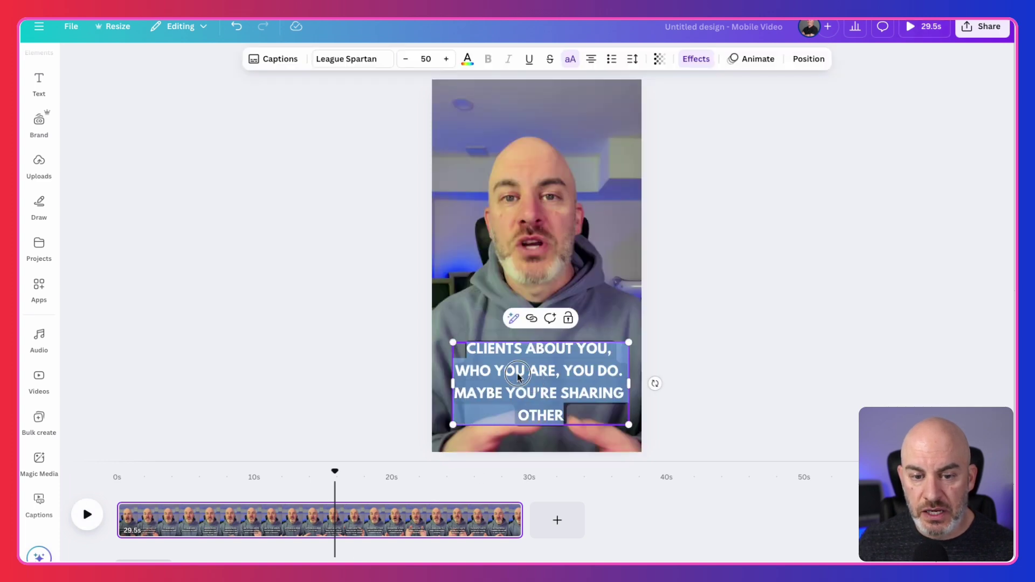
pyautogui.click(519, 374)
pyautogui.moveTo(557, 372); pyautogui.dragTo(459, 357)
pyautogui.click(468, 58)
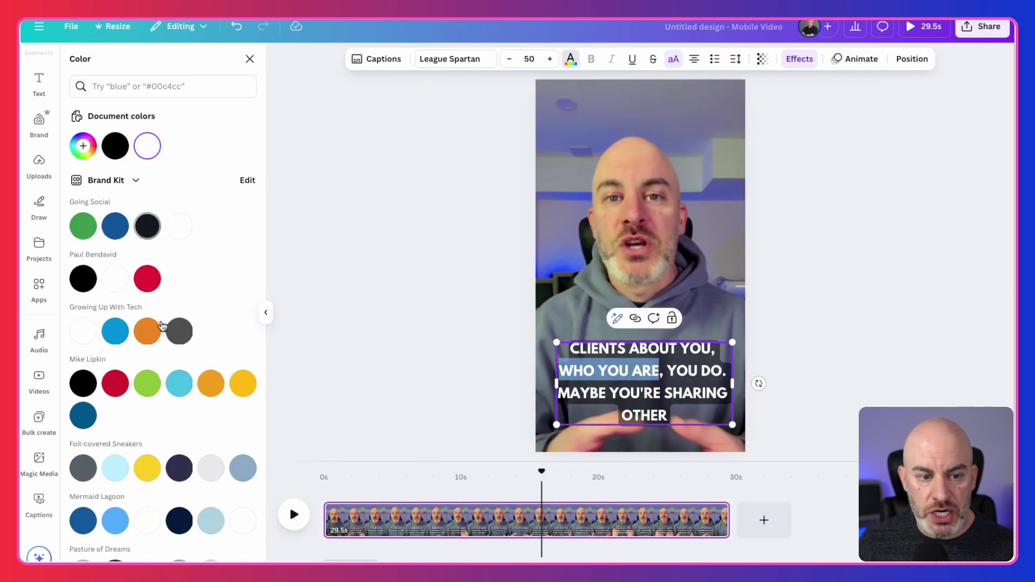
pyautogui.click(180, 386)
pyautogui.click(348, 308)
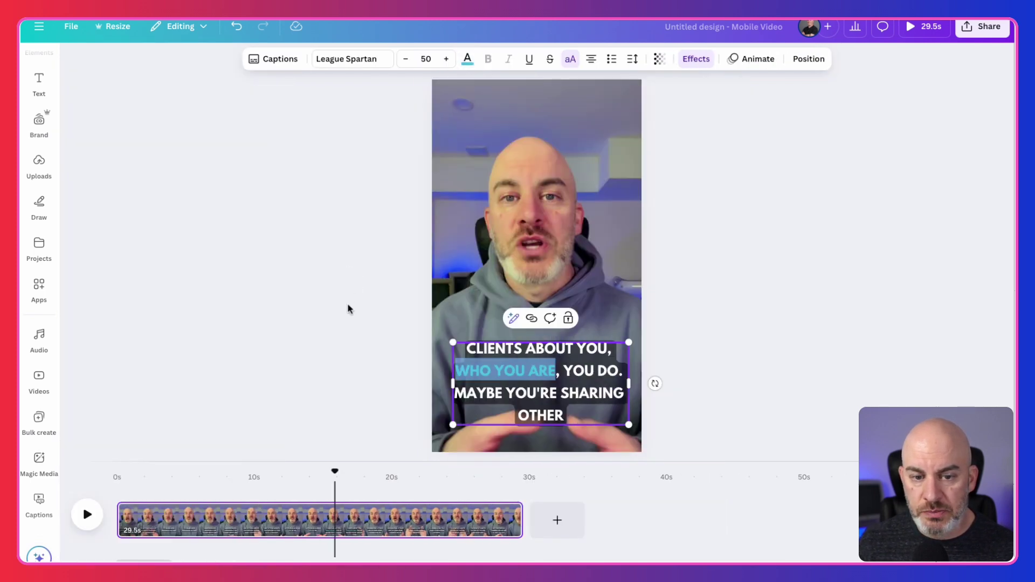
pyautogui.click(348, 309)
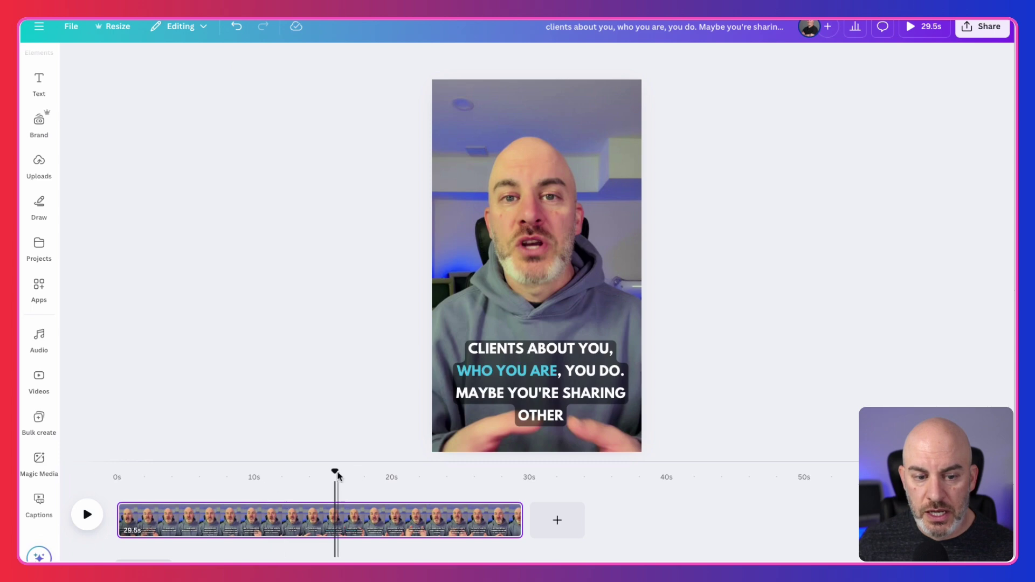
# Colour the word LINKEDIN light blue in the LINKEDIN PROFILE caption.
pyautogui.moveTo(337, 475); pyautogui.dragTo(212, 480)
pyautogui.click(519, 378)
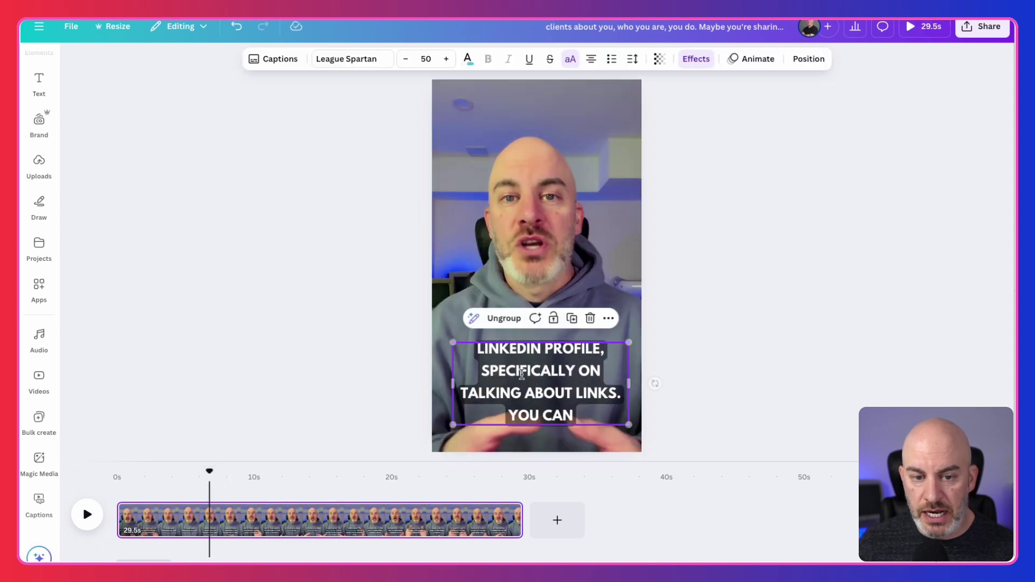
pyautogui.click(539, 349)
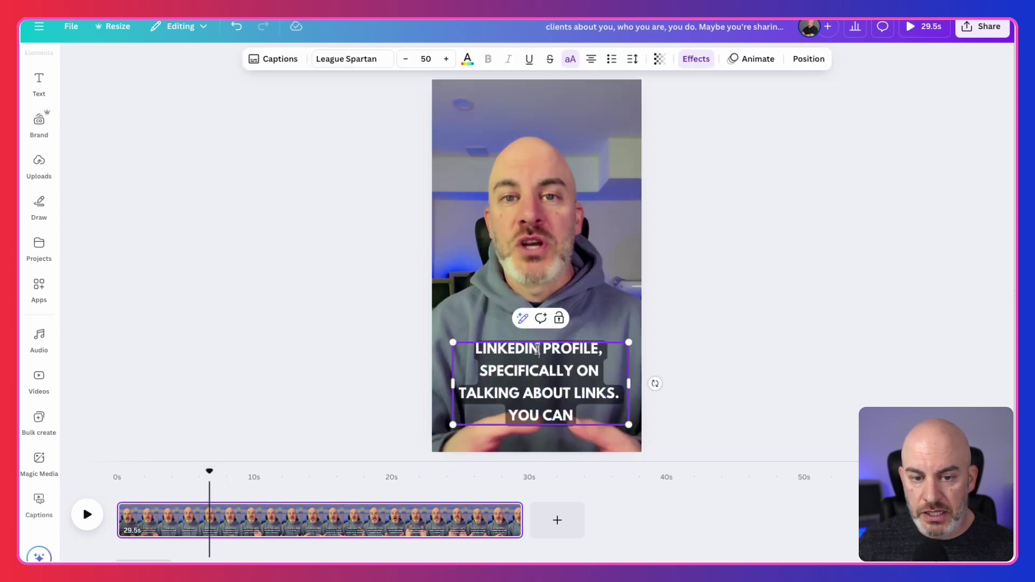
pyautogui.doubleClick(538, 349)
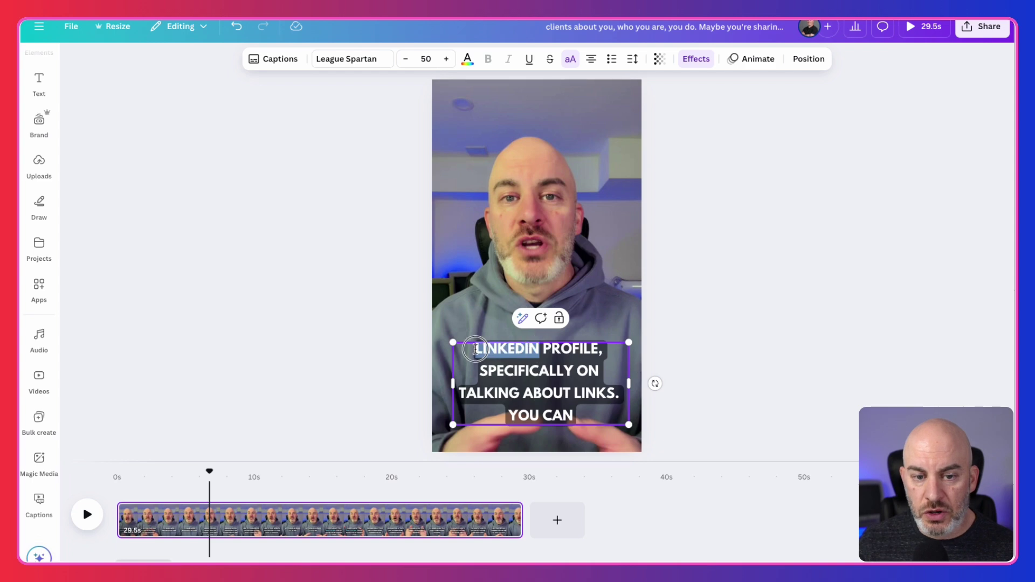
pyautogui.click(467, 59)
pyautogui.click(147, 145)
pyautogui.click(388, 323)
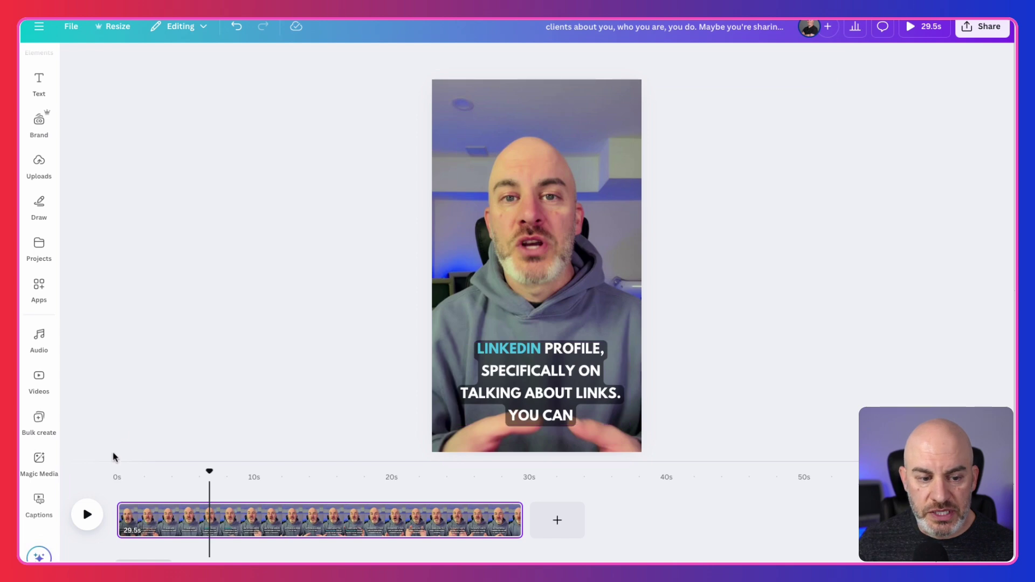
# Colour the word OPPORTUNITY yellow in the opening caption.
pyautogui.moveTo(206, 474); pyautogui.dragTo(146, 473)
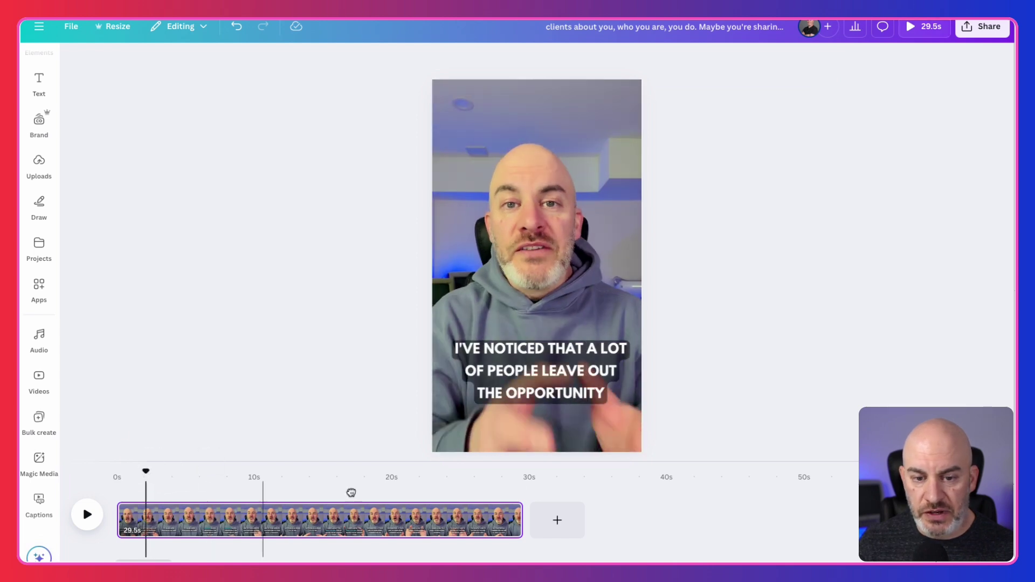
pyautogui.click(522, 380)
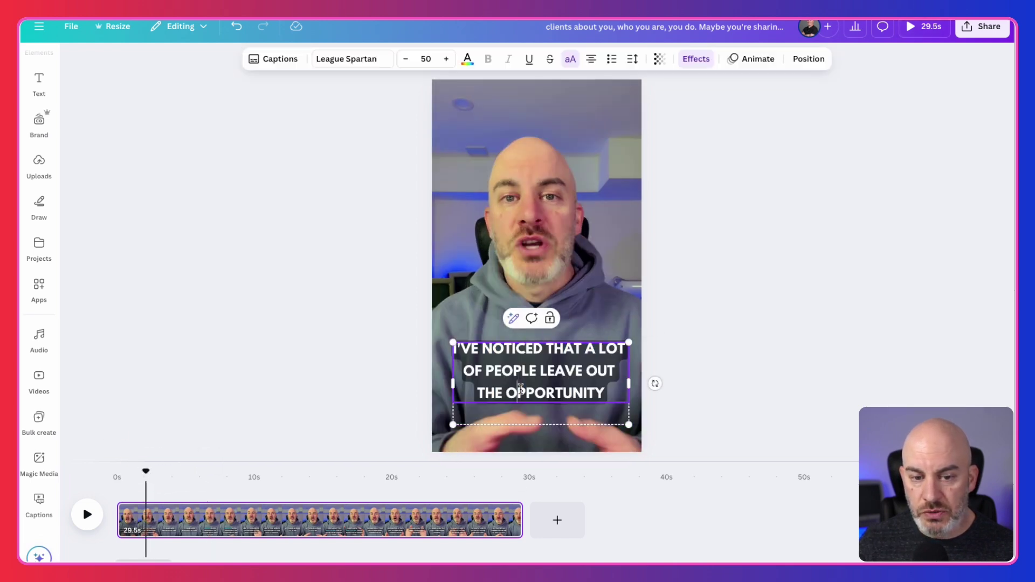
pyautogui.click(508, 394)
pyautogui.moveTo(508, 394); pyautogui.dragTo(615, 393)
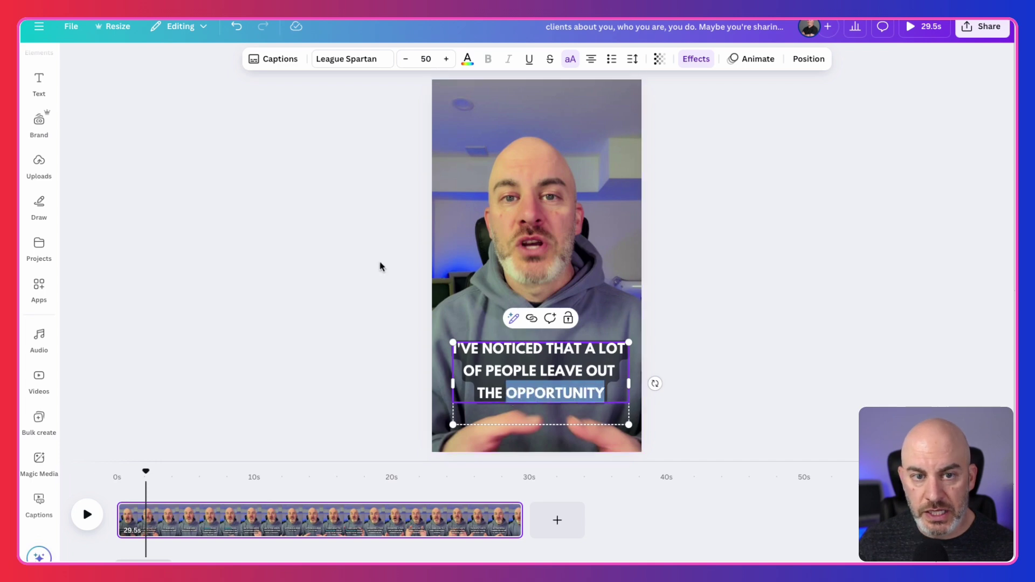
pyautogui.click(468, 61)
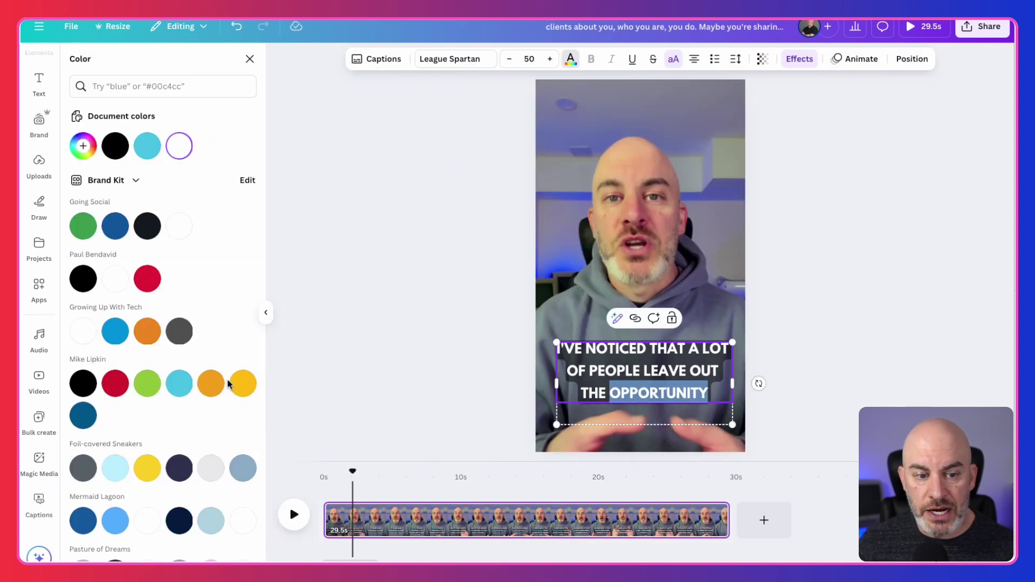
pyautogui.click(242, 384)
pyautogui.click(358, 321)
pyautogui.click(342, 335)
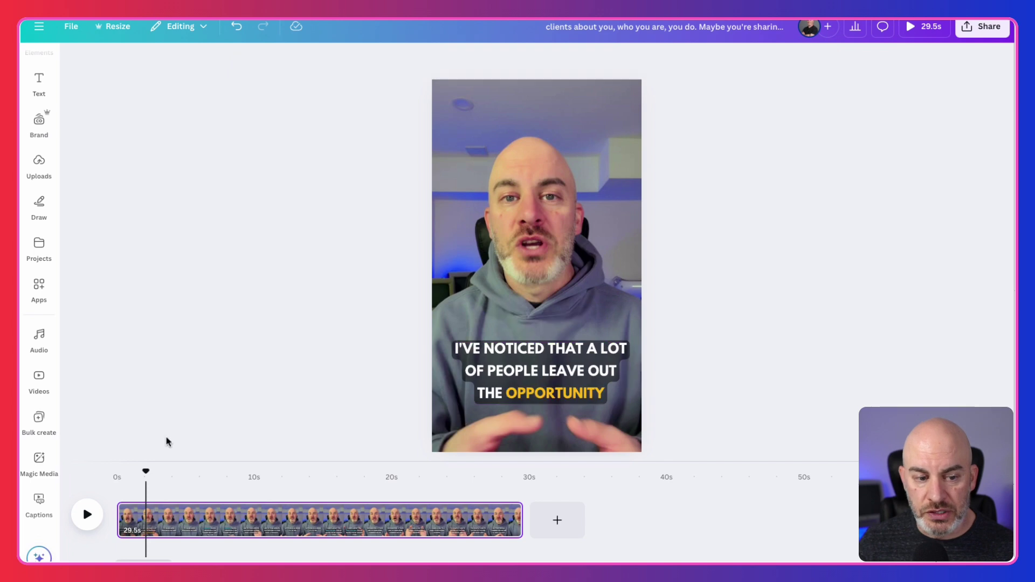
pyautogui.moveTo(150, 472); pyautogui.dragTo(126, 475)
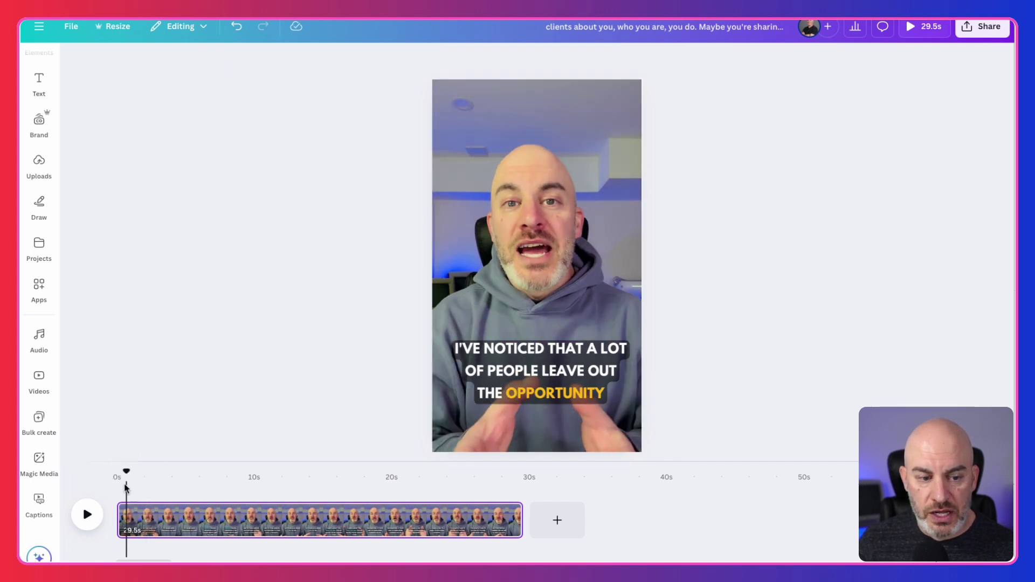
pyautogui.click(84, 519)
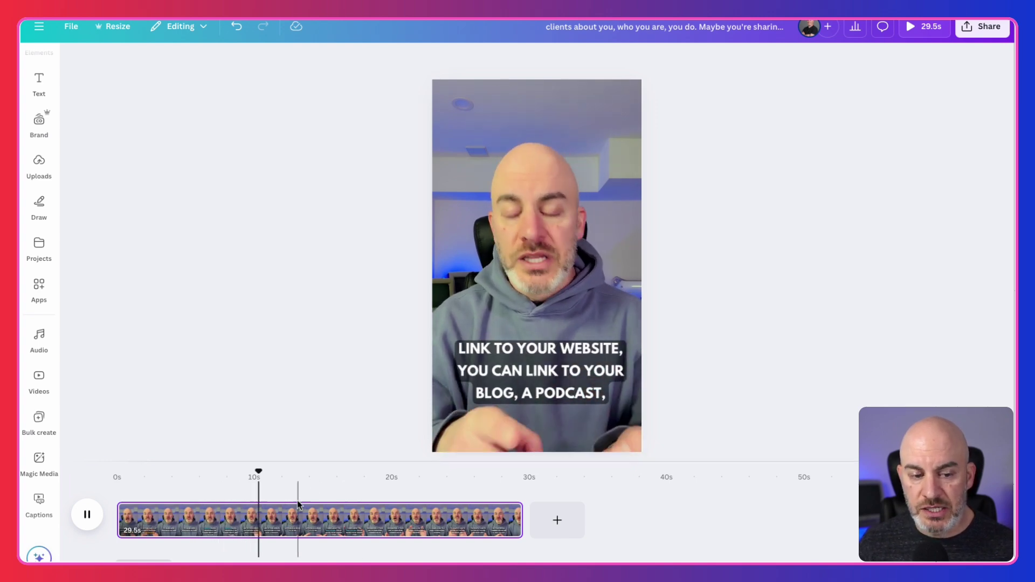
pyautogui.click(87, 524)
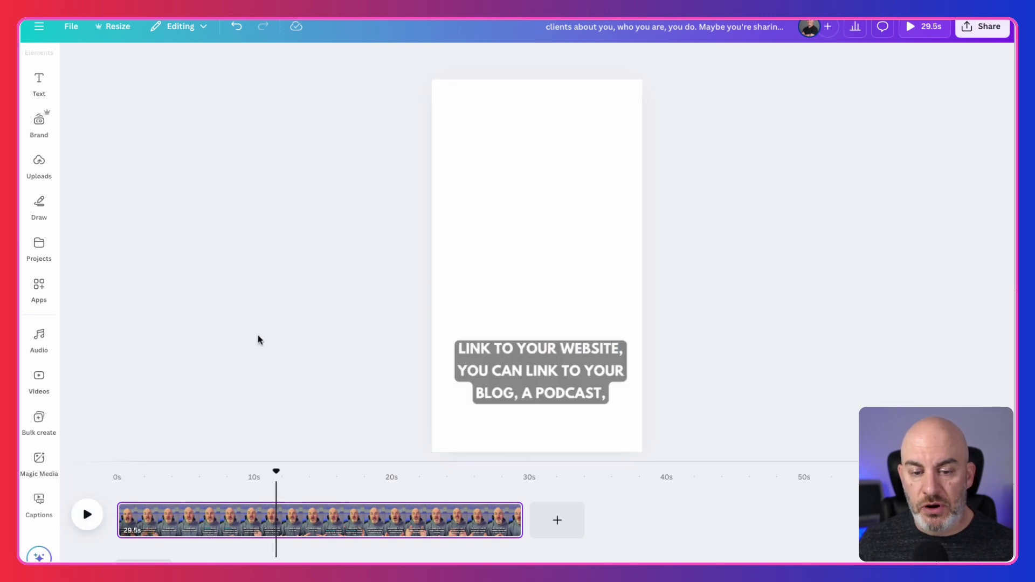
pyautogui.click(294, 479)
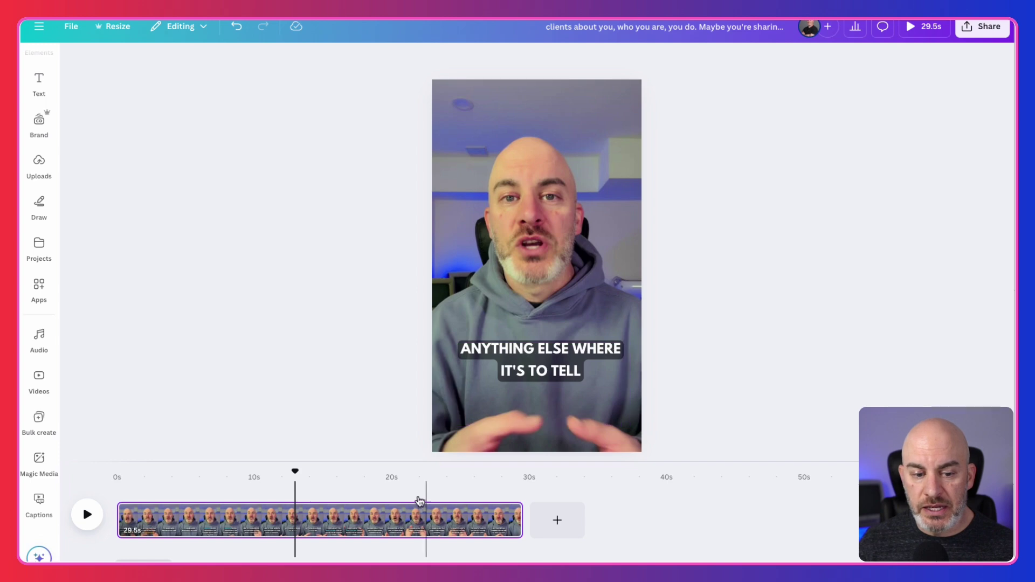
pyautogui.click(399, 509)
# Drag the caption group to the top, then down to the lower part of the video.
pyautogui.click(532, 372)
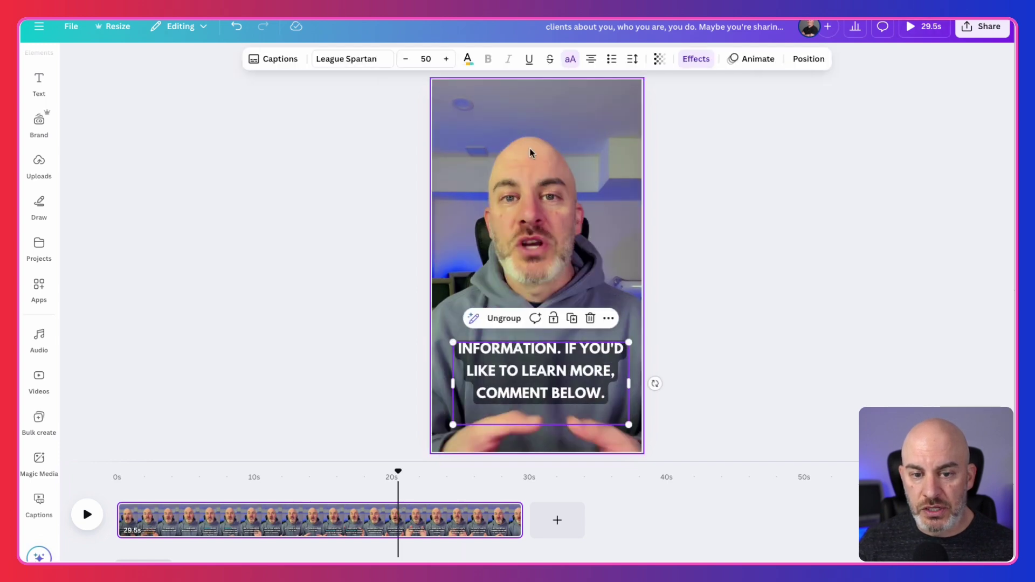
pyautogui.moveTo(526, 381); pyautogui.dragTo(522, 133)
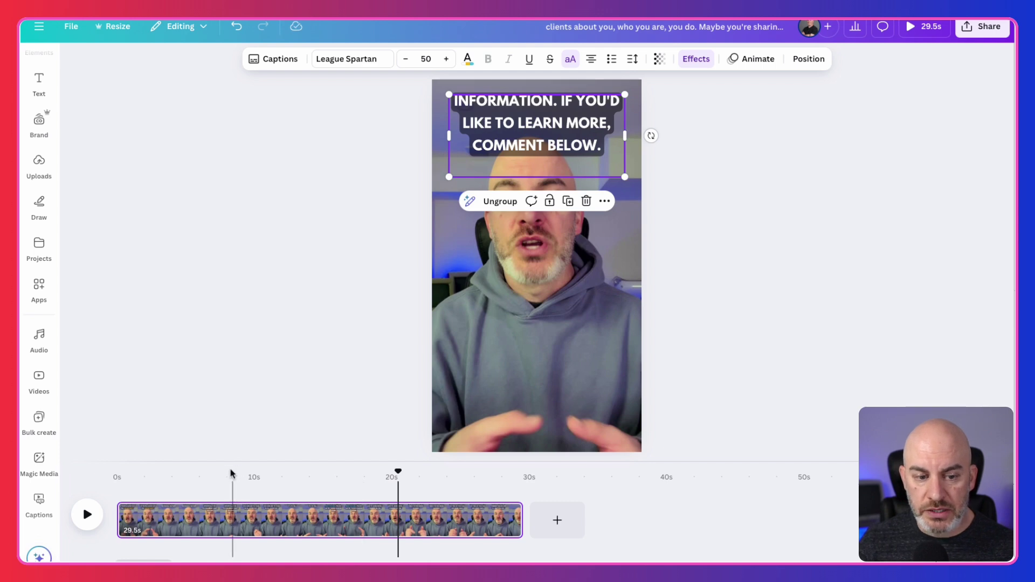
pyautogui.click(246, 485)
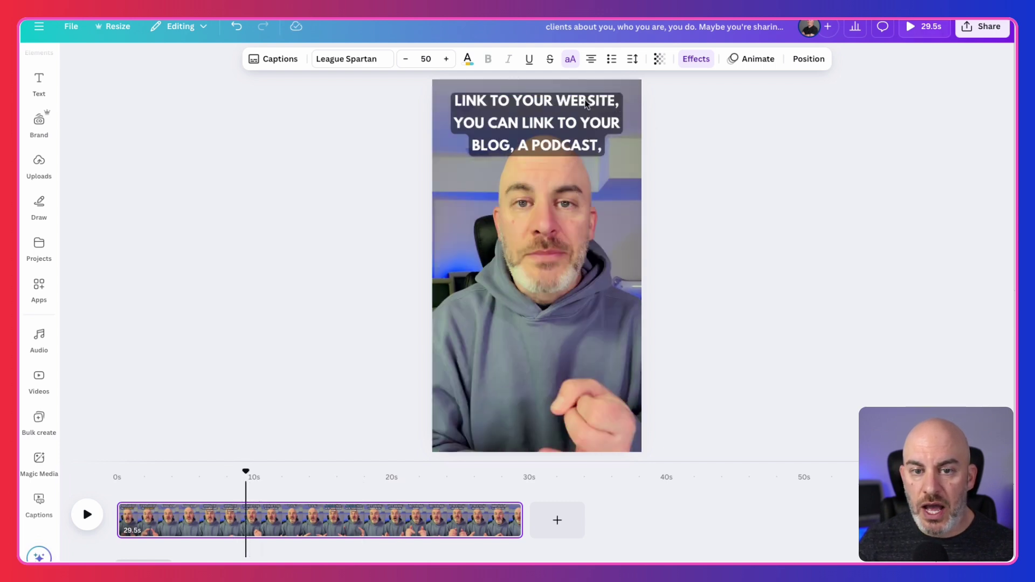
pyautogui.click(528, 101)
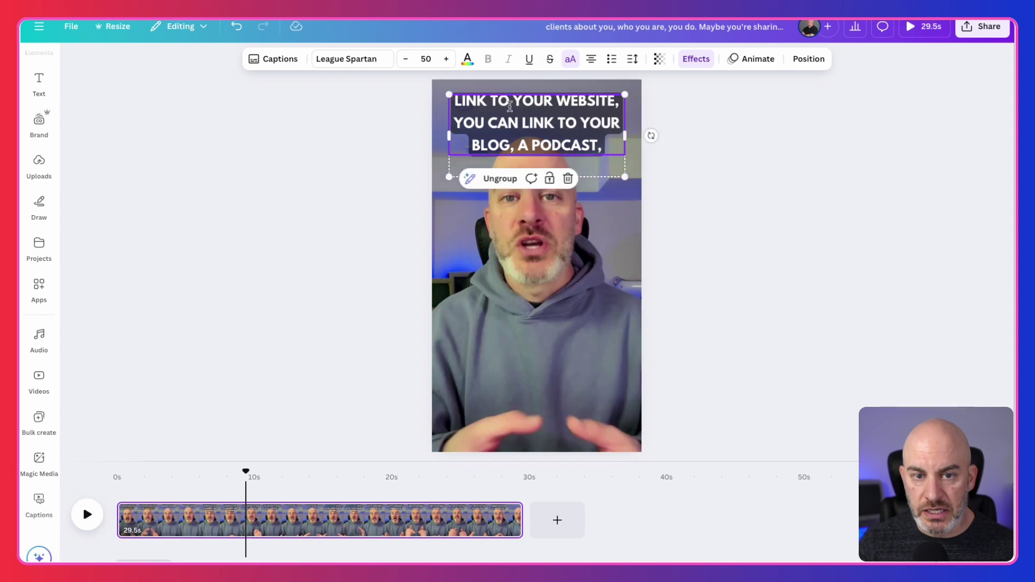
pyautogui.click(500, 259)
pyautogui.click(516, 154)
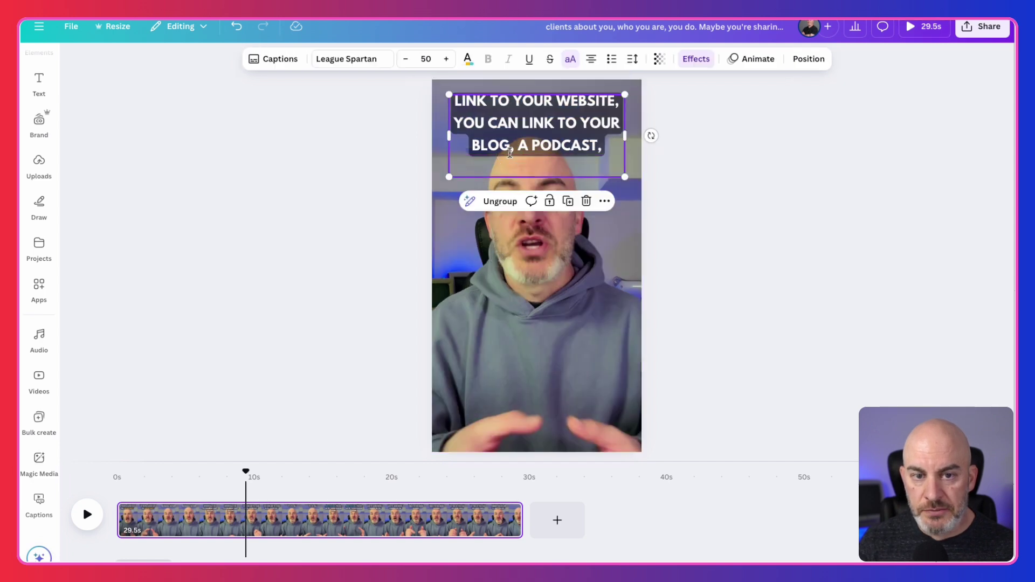
pyautogui.moveTo(516, 153); pyautogui.dragTo(516, 393)
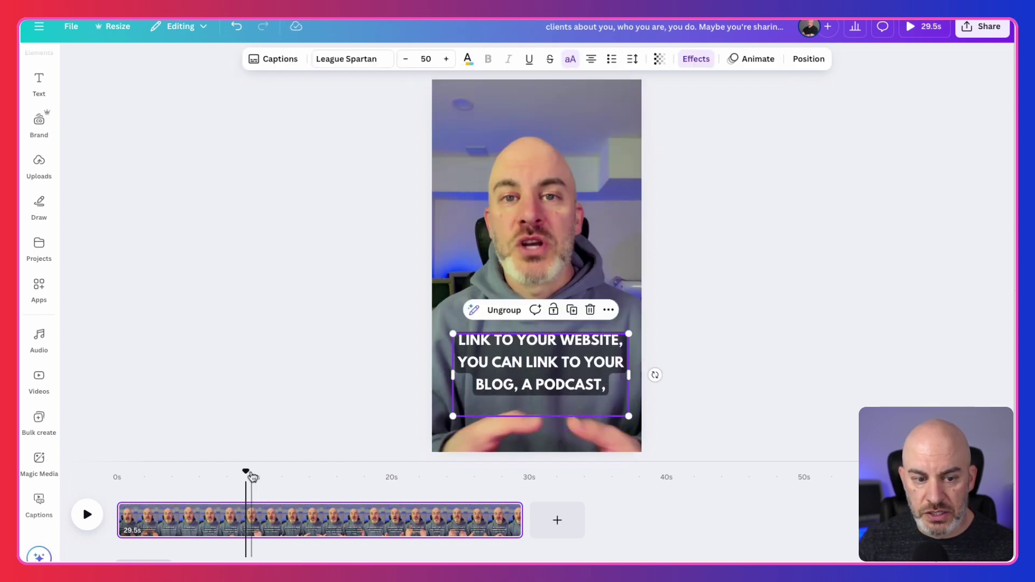
# At about 12.9 seconds, ungroup the captions and nudge them about 48 px higher.
pyautogui.moveTo(248, 472); pyautogui.dragTo(217, 477)
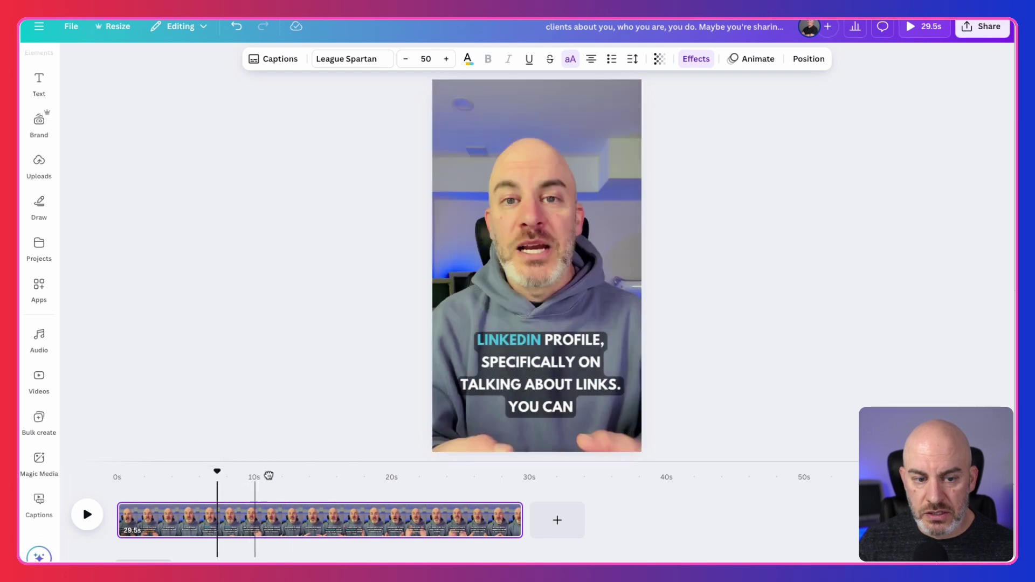
pyautogui.click(557, 369)
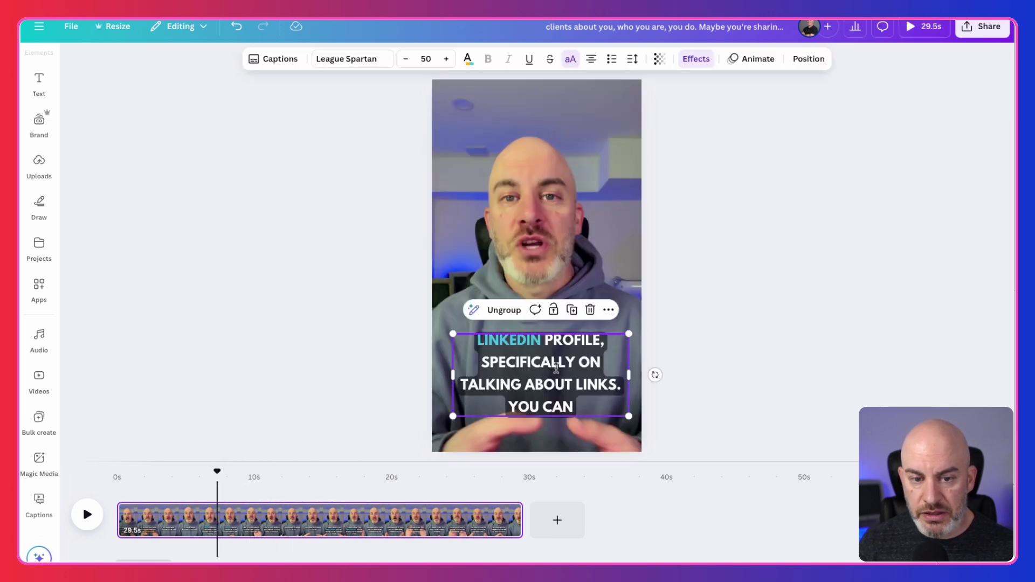
pyautogui.click(504, 311)
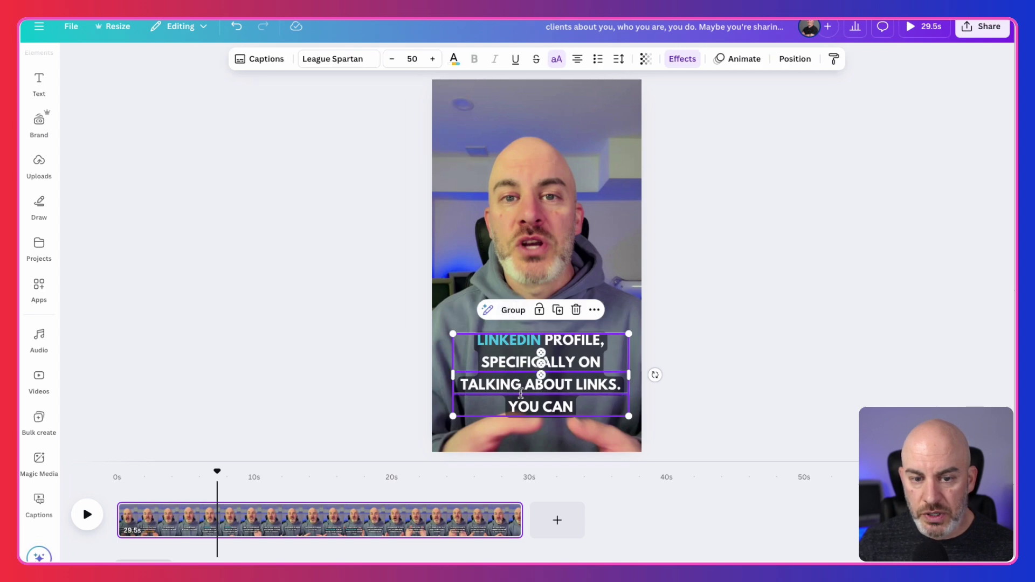
pyautogui.click(416, 282)
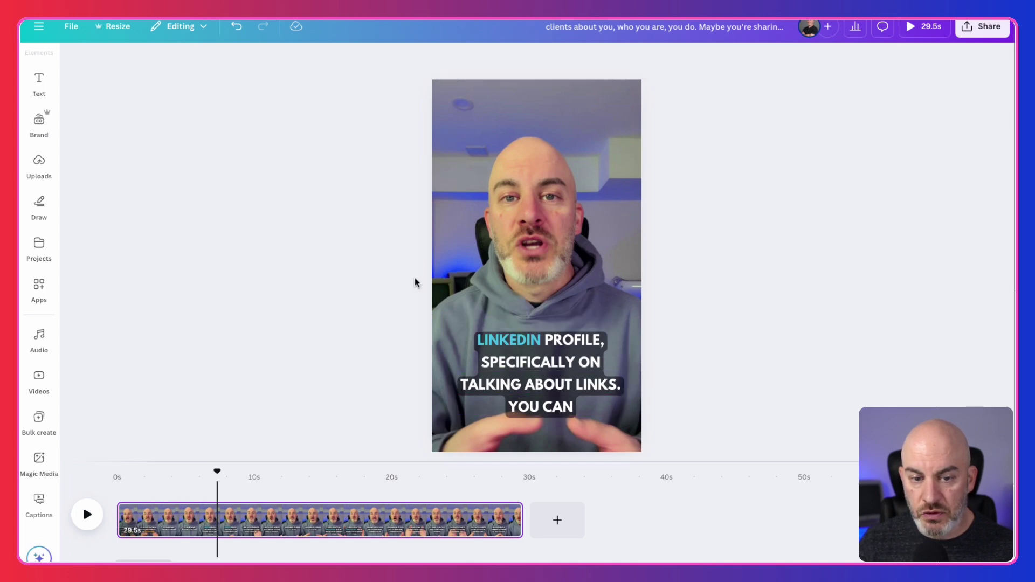
pyautogui.moveTo(526, 346); pyautogui.dragTo(526, 320)
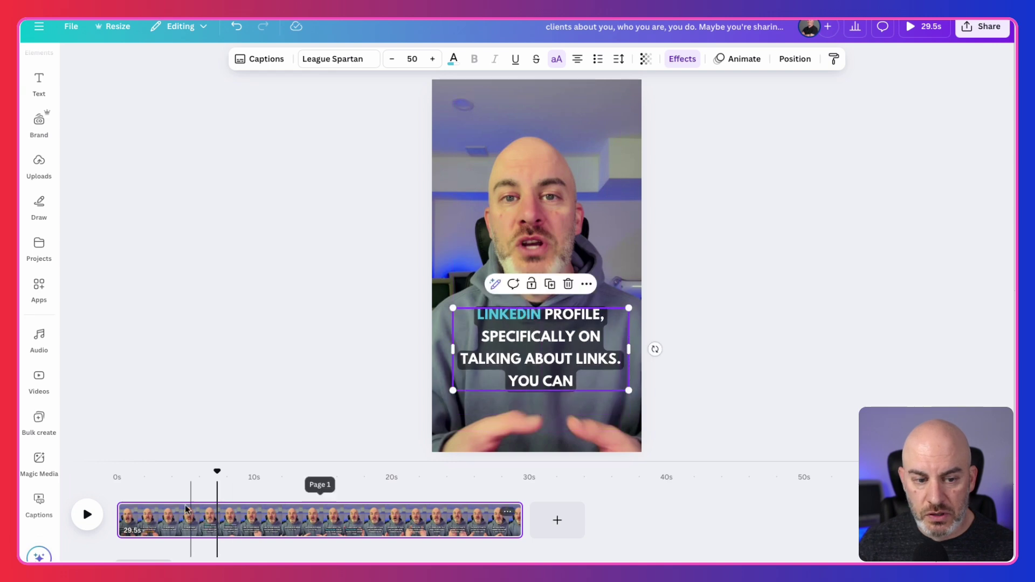
# Scrub back to an earlier caption and lower it about 40 px.
pyautogui.moveTo(214, 470); pyautogui.dragTo(258, 470)
pyautogui.click(498, 358)
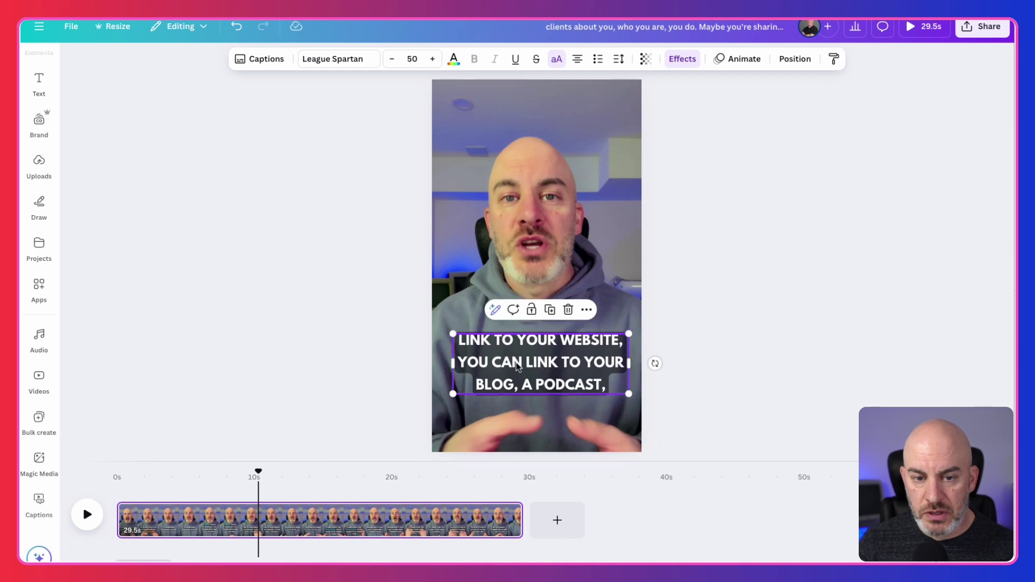
pyautogui.doubleClick(498, 358)
pyautogui.click(365, 363)
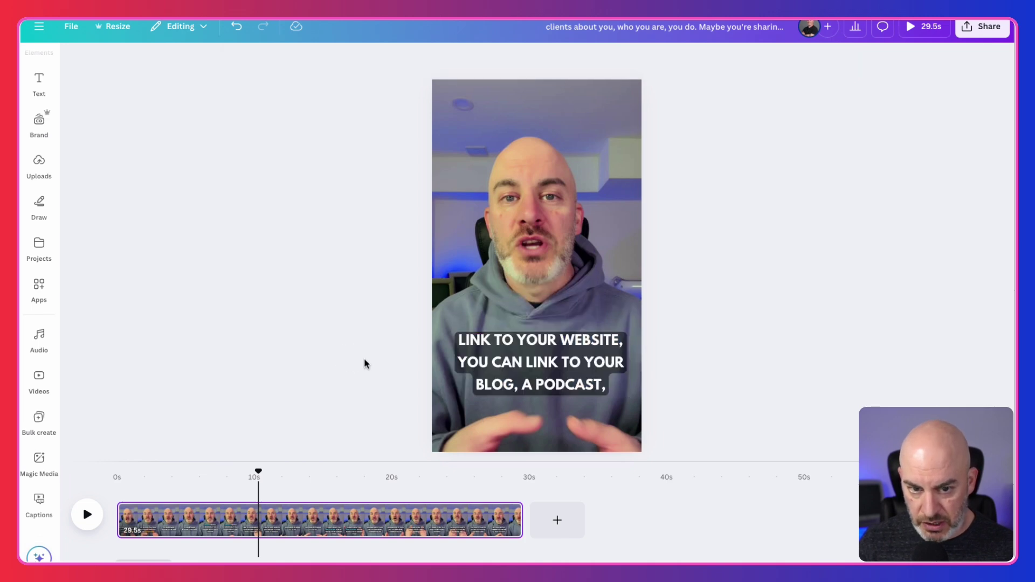
pyautogui.click(485, 371)
pyautogui.doubleClick(485, 371)
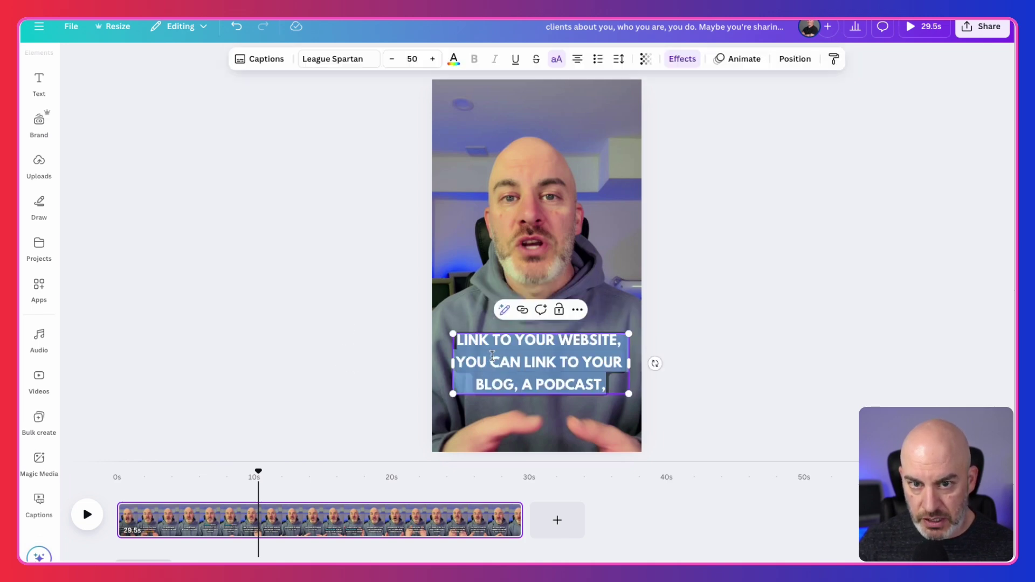
pyautogui.click(284, 323)
pyautogui.click(521, 378)
pyautogui.moveTo(522, 378); pyautogui.dragTo(527, 398)
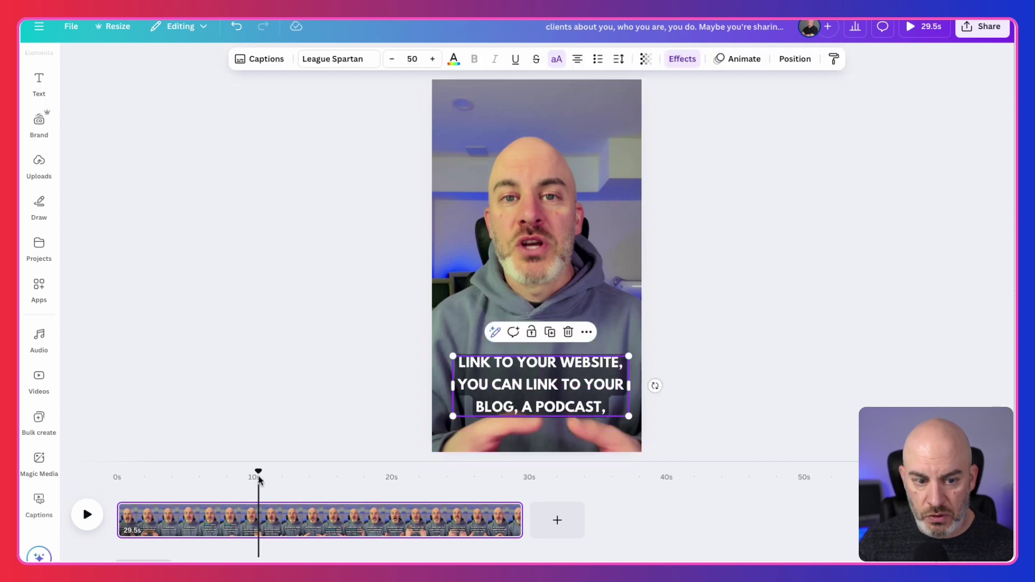
# At about 16.5 seconds, move that caption slightly lower, then scrub back to 12.6 seconds.
pyautogui.moveTo(259, 471); pyautogui.dragTo(343, 470)
pyautogui.click(526, 356)
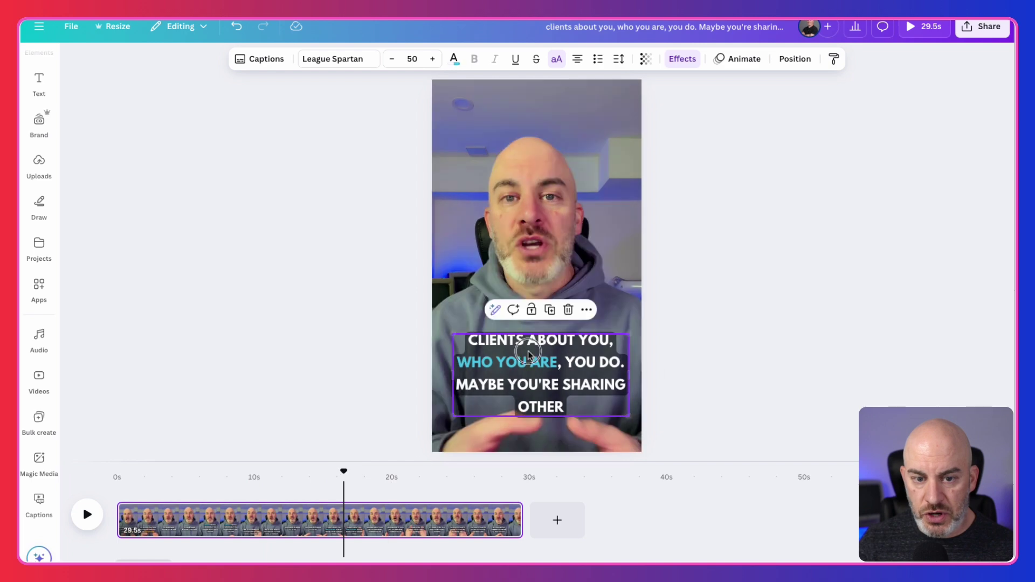
pyautogui.click(529, 355)
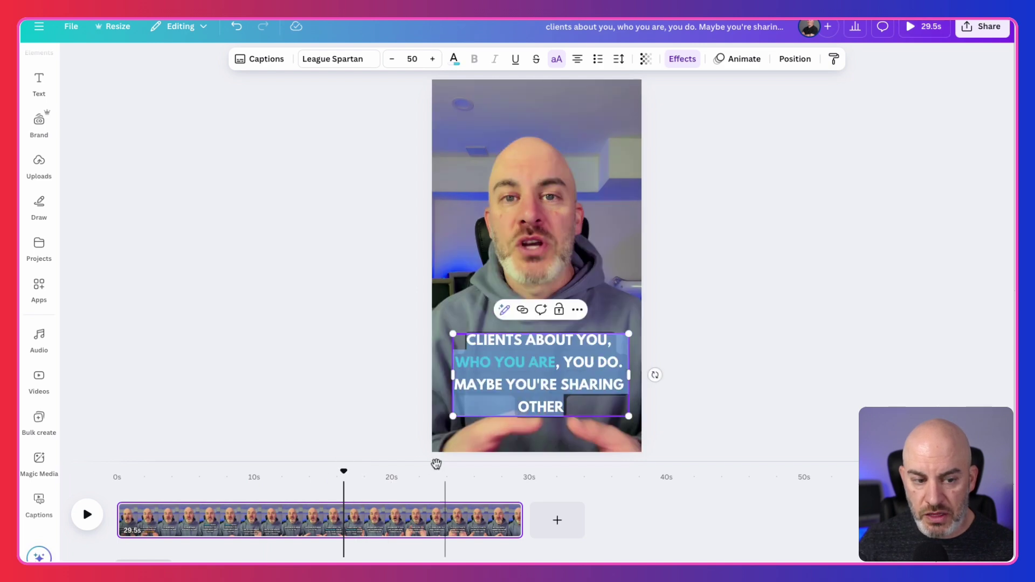
pyautogui.click(389, 402)
pyautogui.click(483, 380)
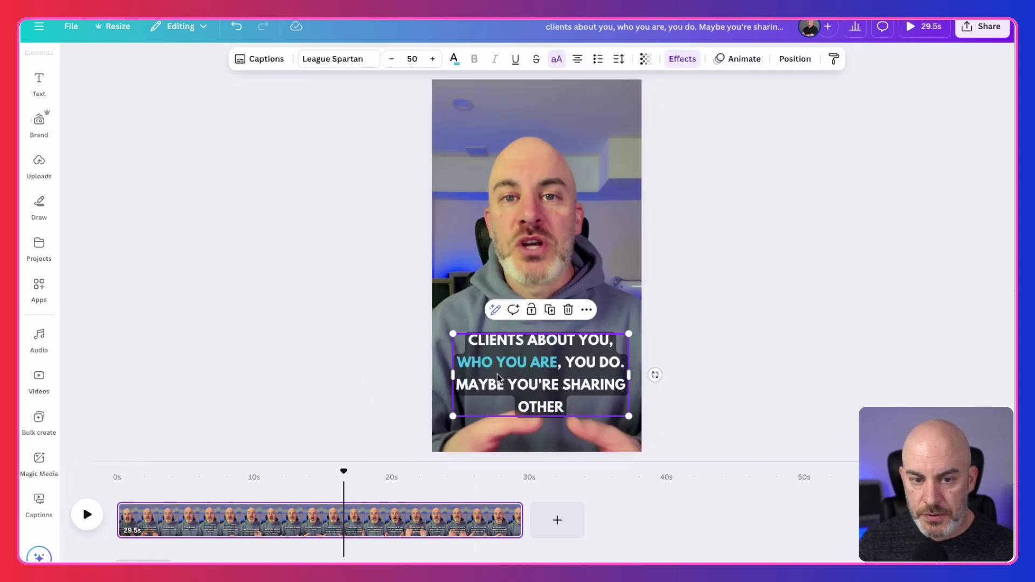
pyautogui.moveTo(499, 384); pyautogui.dragTo(499, 399)
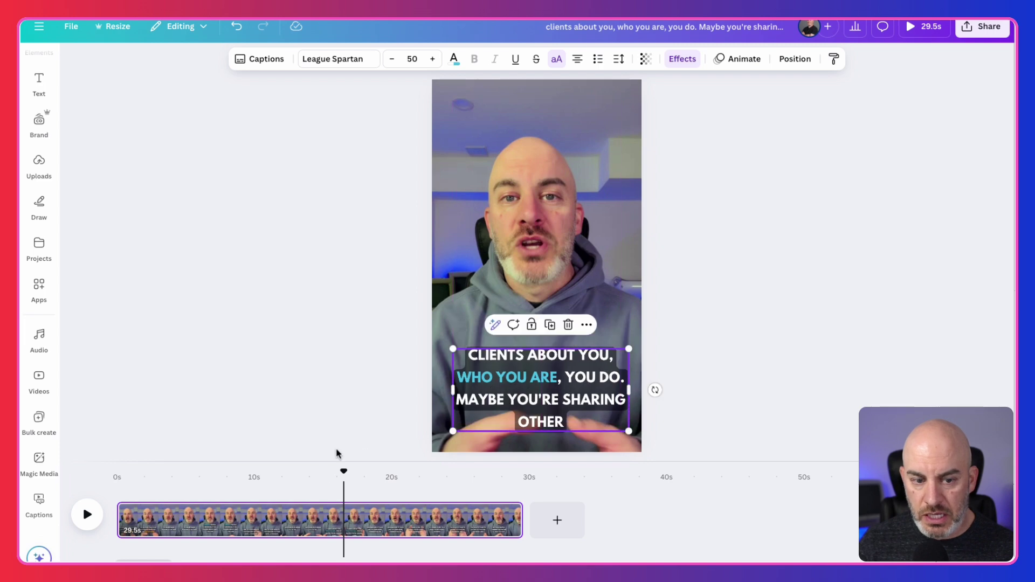
pyautogui.click(301, 475)
pyautogui.click(279, 475)
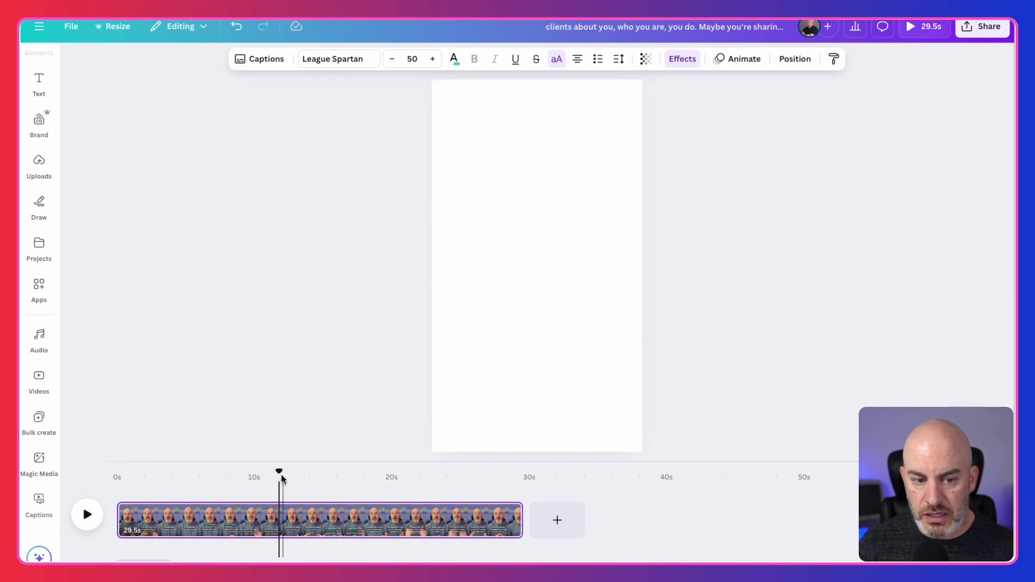
pyautogui.moveTo(280, 475); pyautogui.dragTo(186, 485)
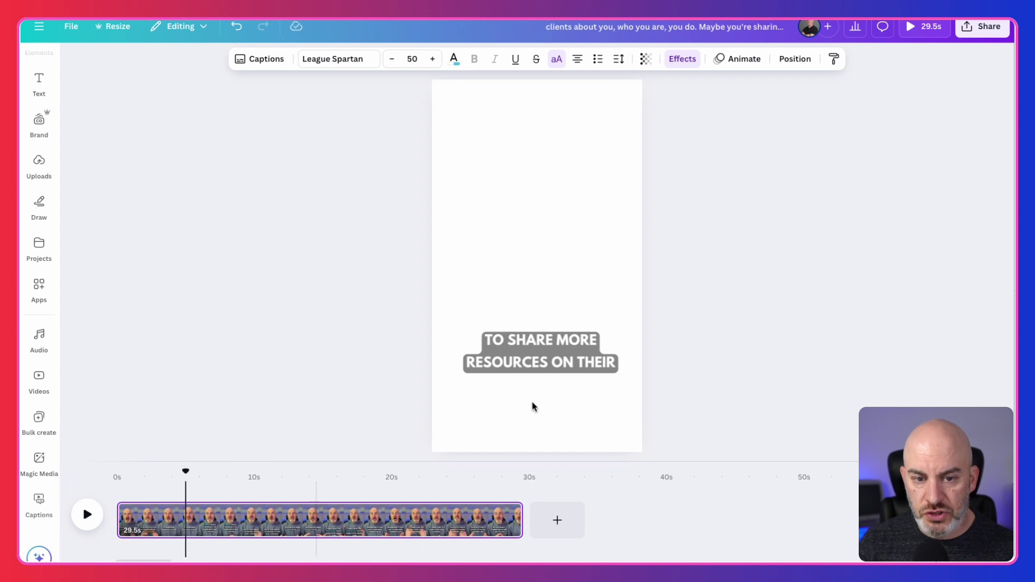
# Drag the 5-second caption to the top of the frame, above the speaker's head.
pyautogui.click(534, 353)
pyautogui.moveTo(521, 341); pyautogui.dragTo(520, 124)
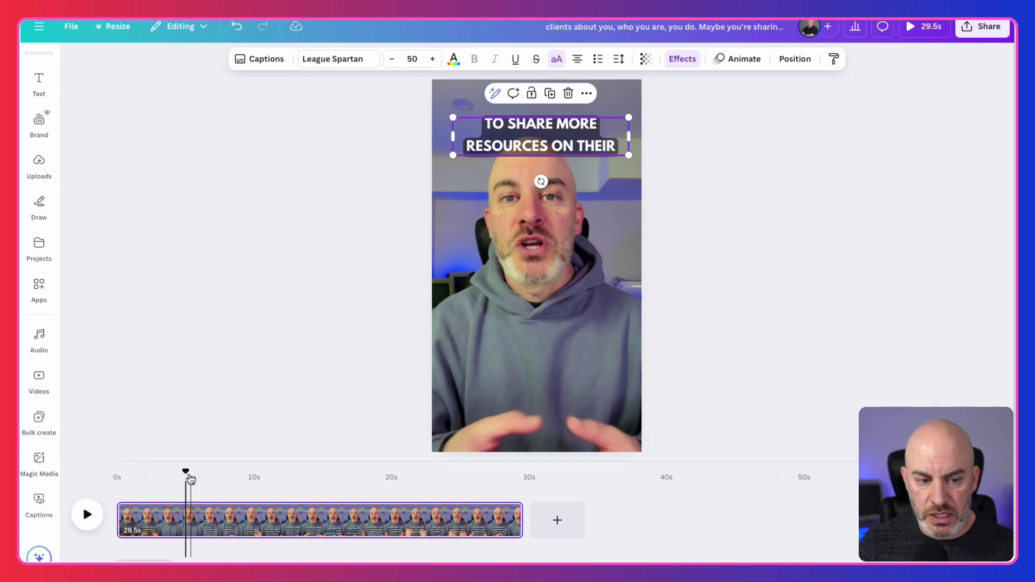
pyautogui.moveTo(186, 475); pyautogui.dragTo(473, 503)
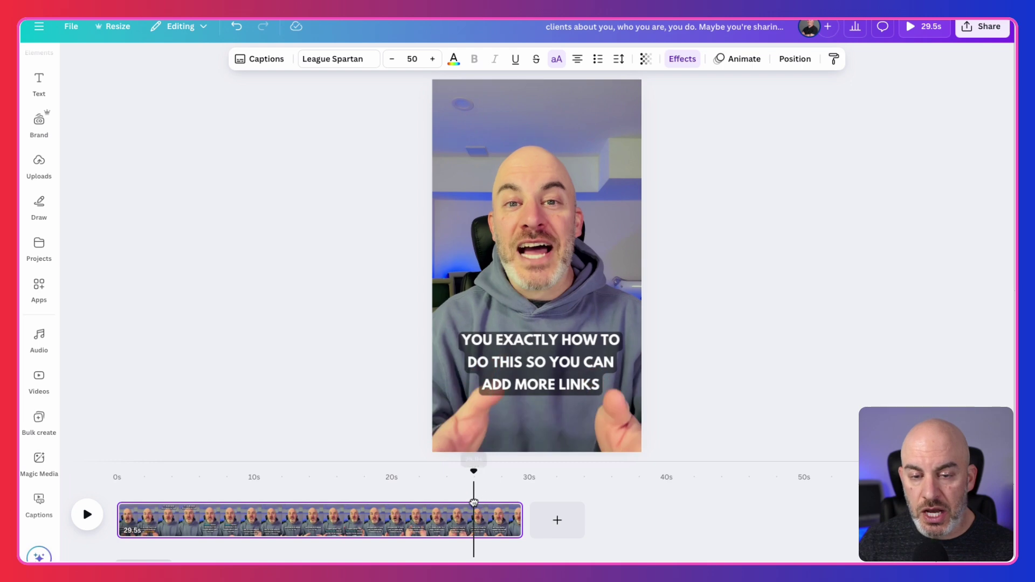
pyautogui.click(804, 213)
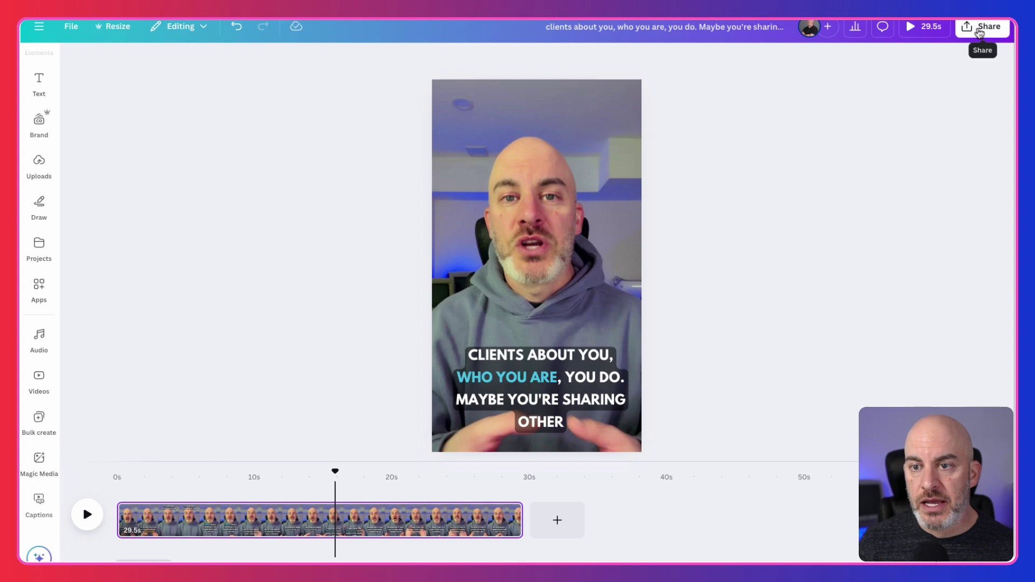
# Export the captioned clip through Share > Download as MP4 Video at 1080p (HD).
pyautogui.click(979, 31)
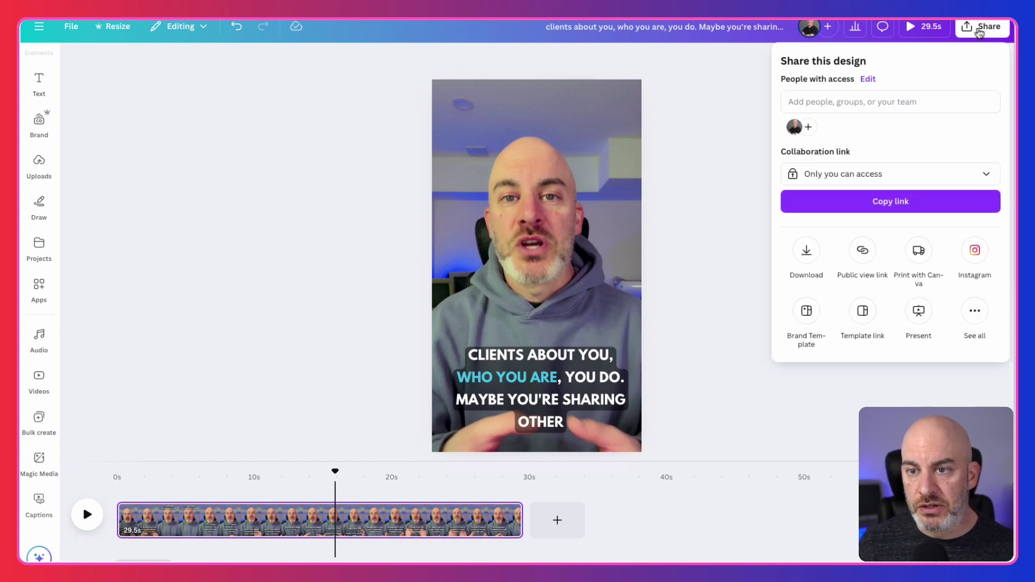
pyautogui.click(801, 256)
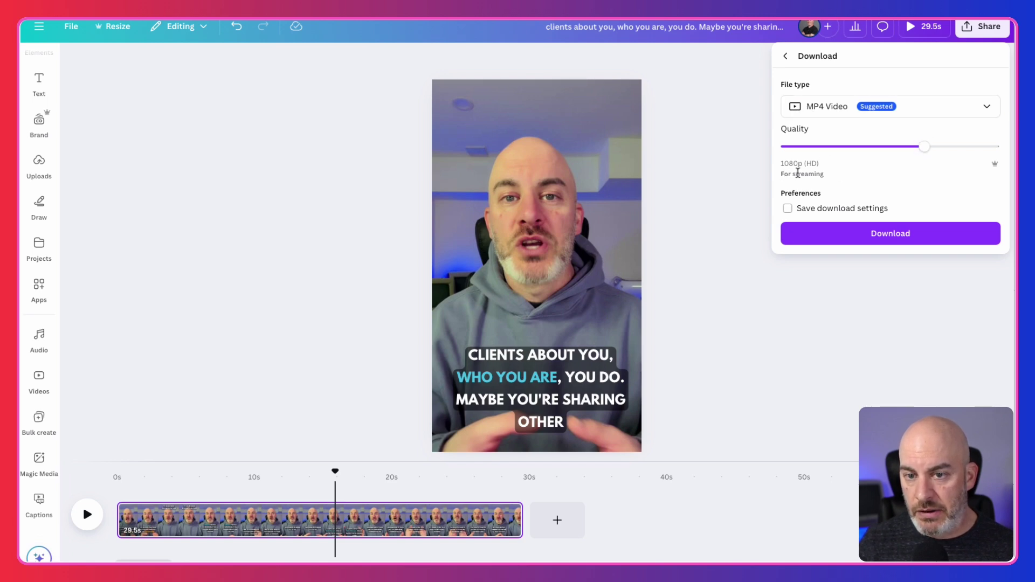
pyautogui.moveTo(925, 146); pyautogui.dragTo(960, 150)
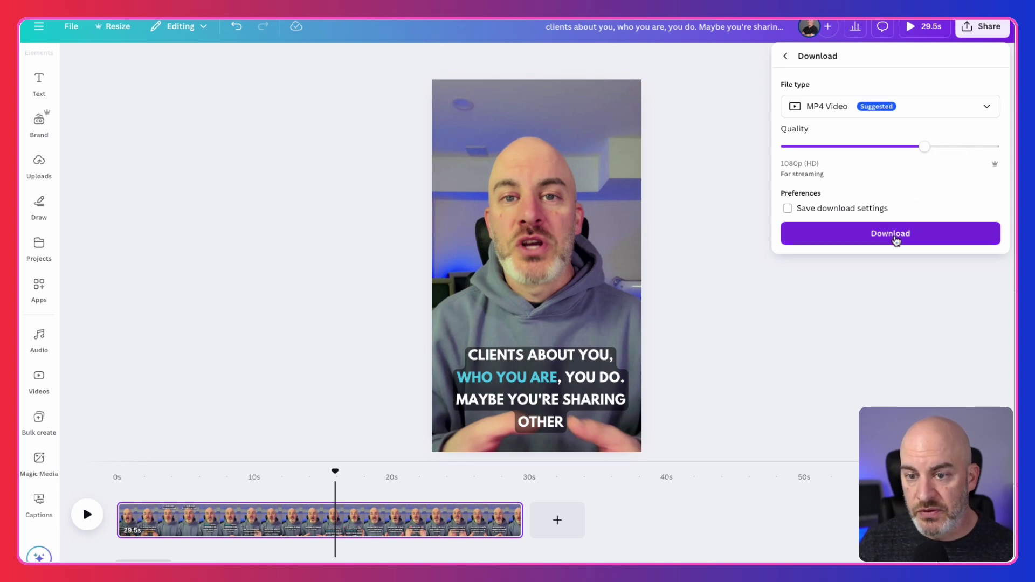
pyautogui.click(890, 234)
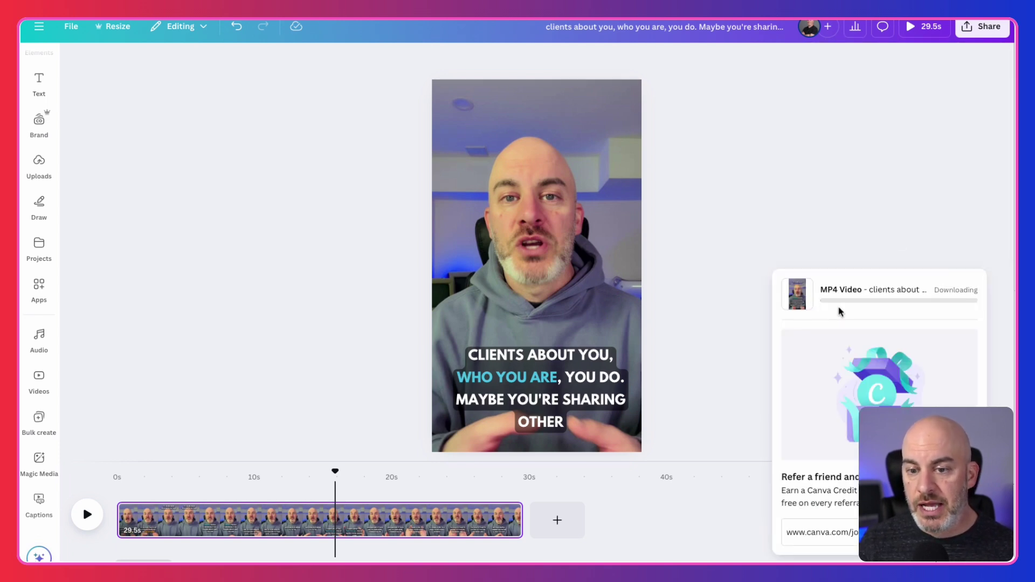